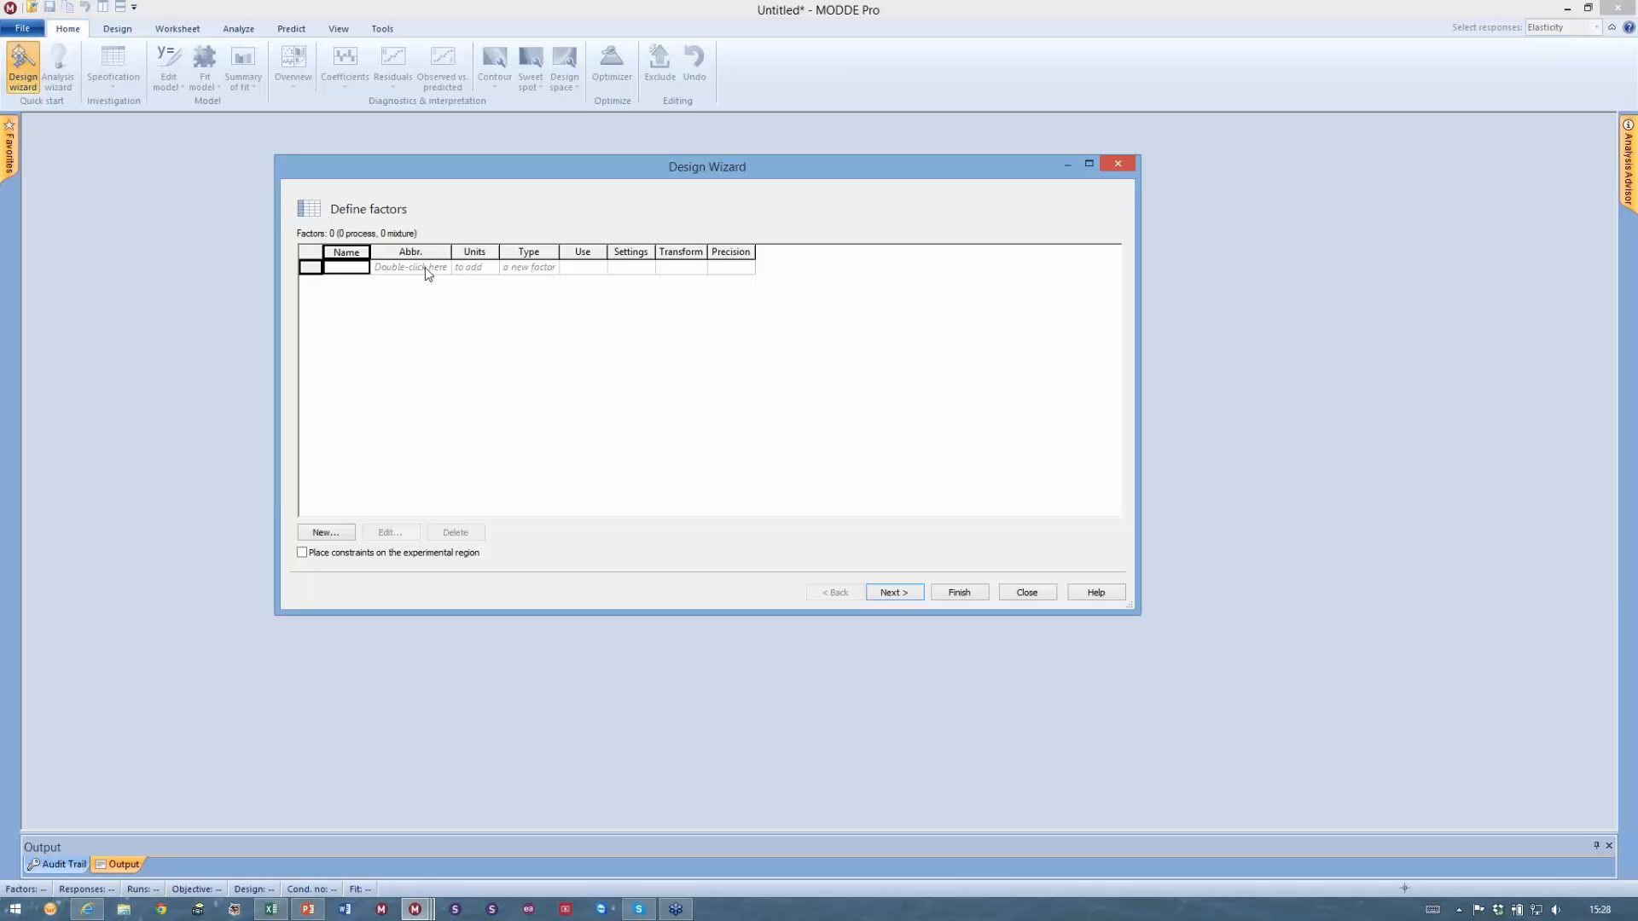
Add a controlled formulation factor named Binder with a low setting of 0,2 and a high setting of 0,4
{"action": "double_click", "coordinate": [425, 268]}
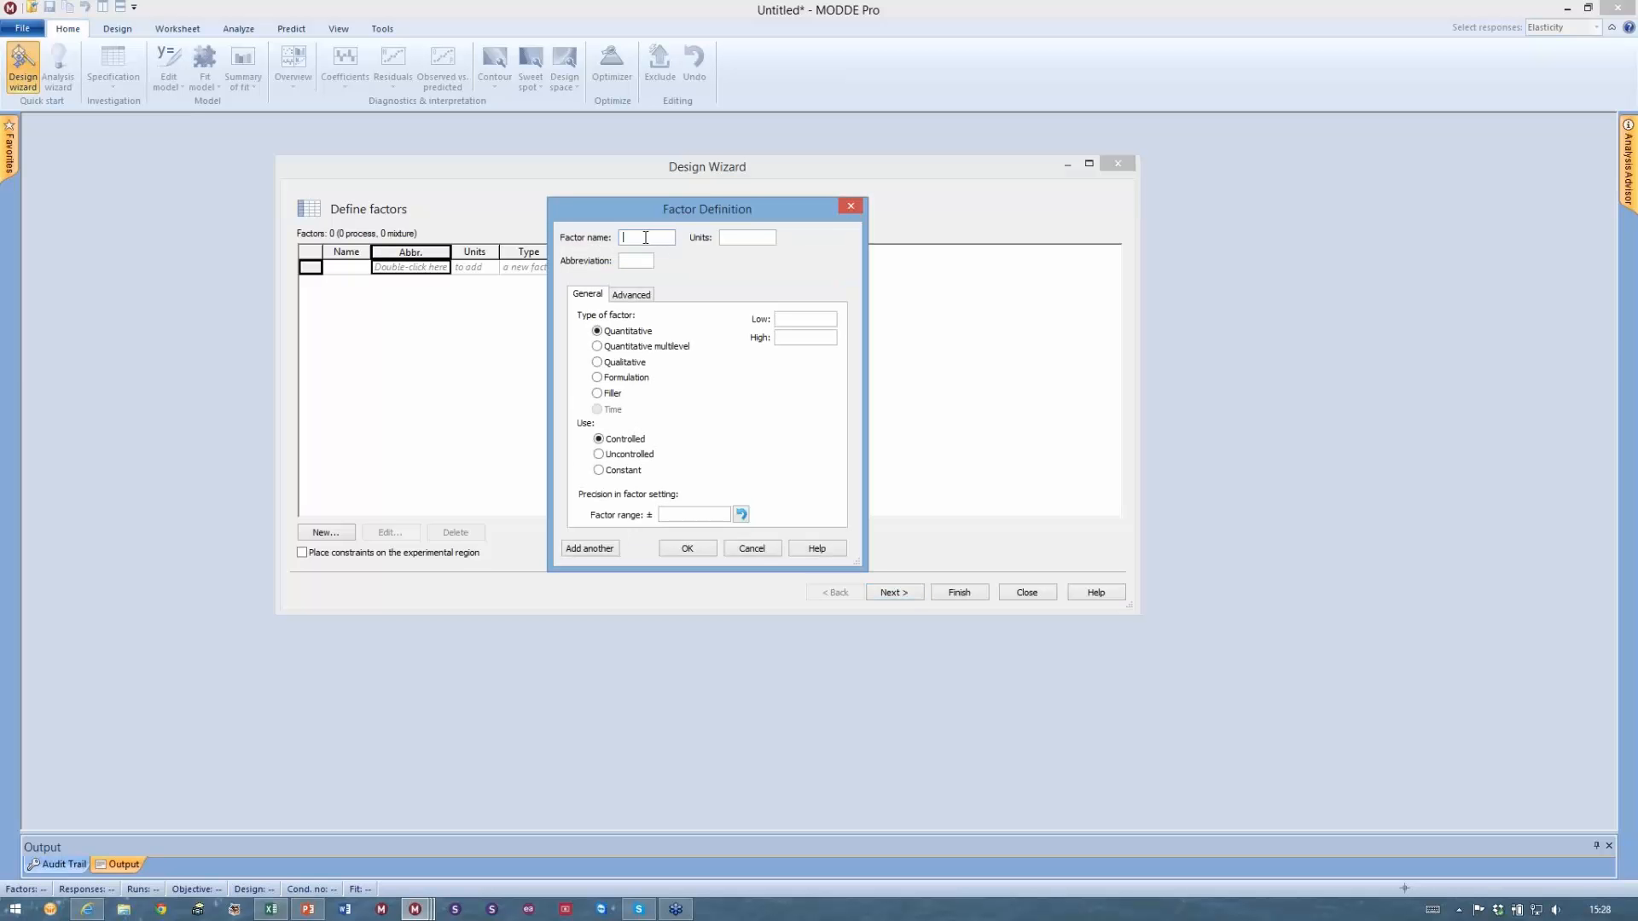
{"action": "type", "text": "Binder"}
{"action": "left_click", "coordinate": [598, 378]}
{"action": "left_click", "coordinate": [792, 320]}
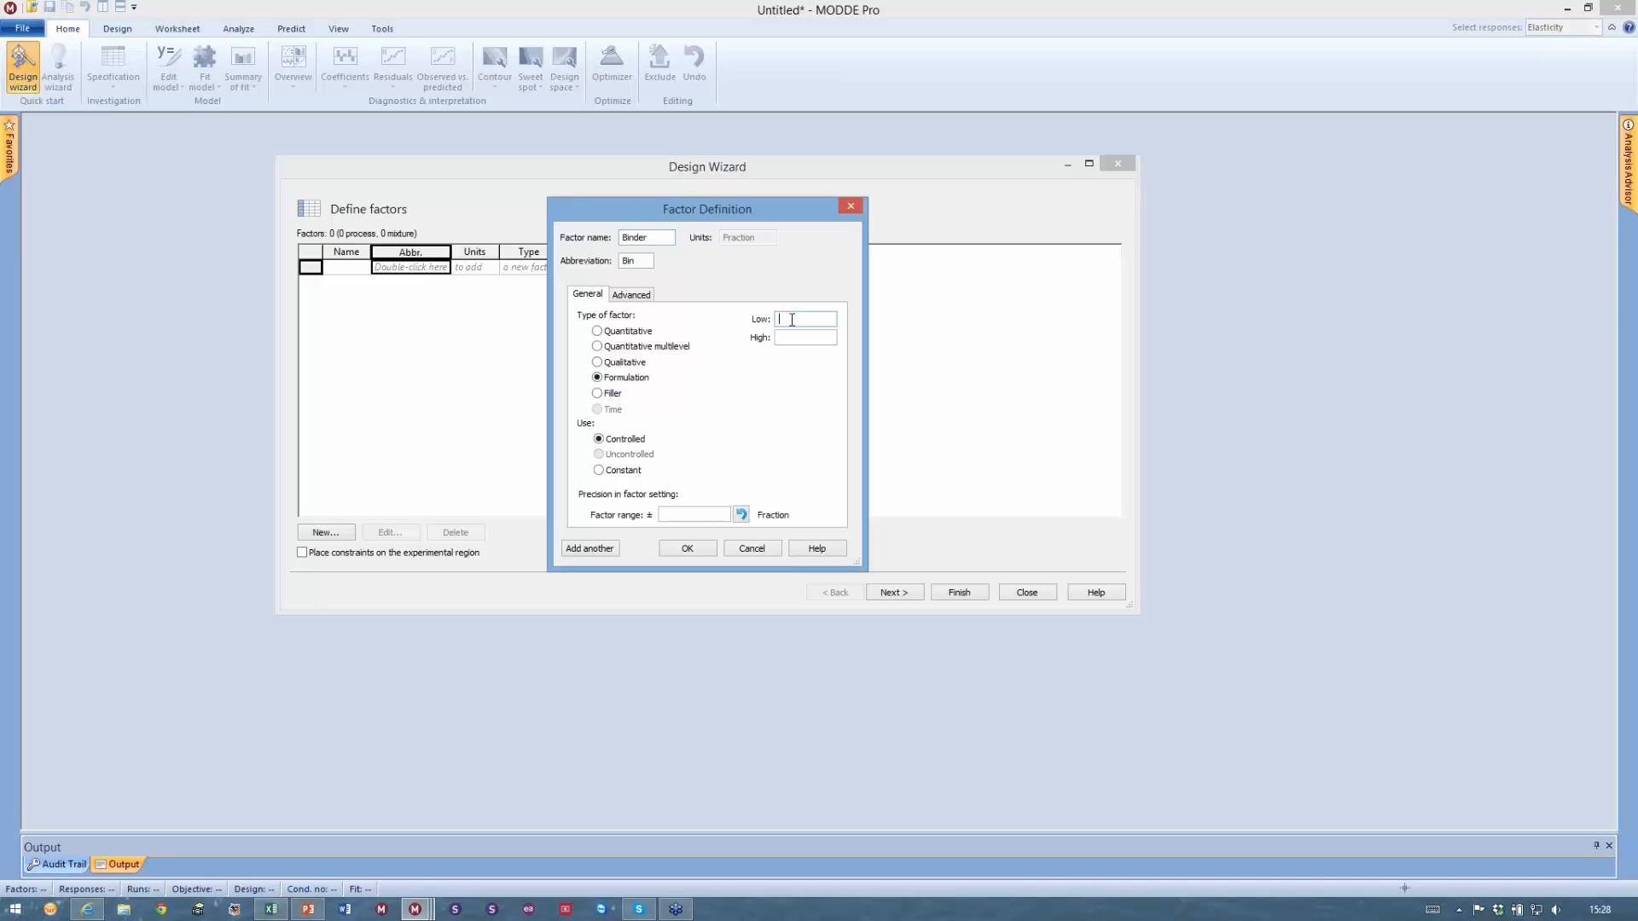
{"action": "type", "text": "0.2"}
{"action": "key", "text": "Tab"}
{"action": "type", "text": "0.4"}
{"action": "left_click", "coordinate": [602, 549]}
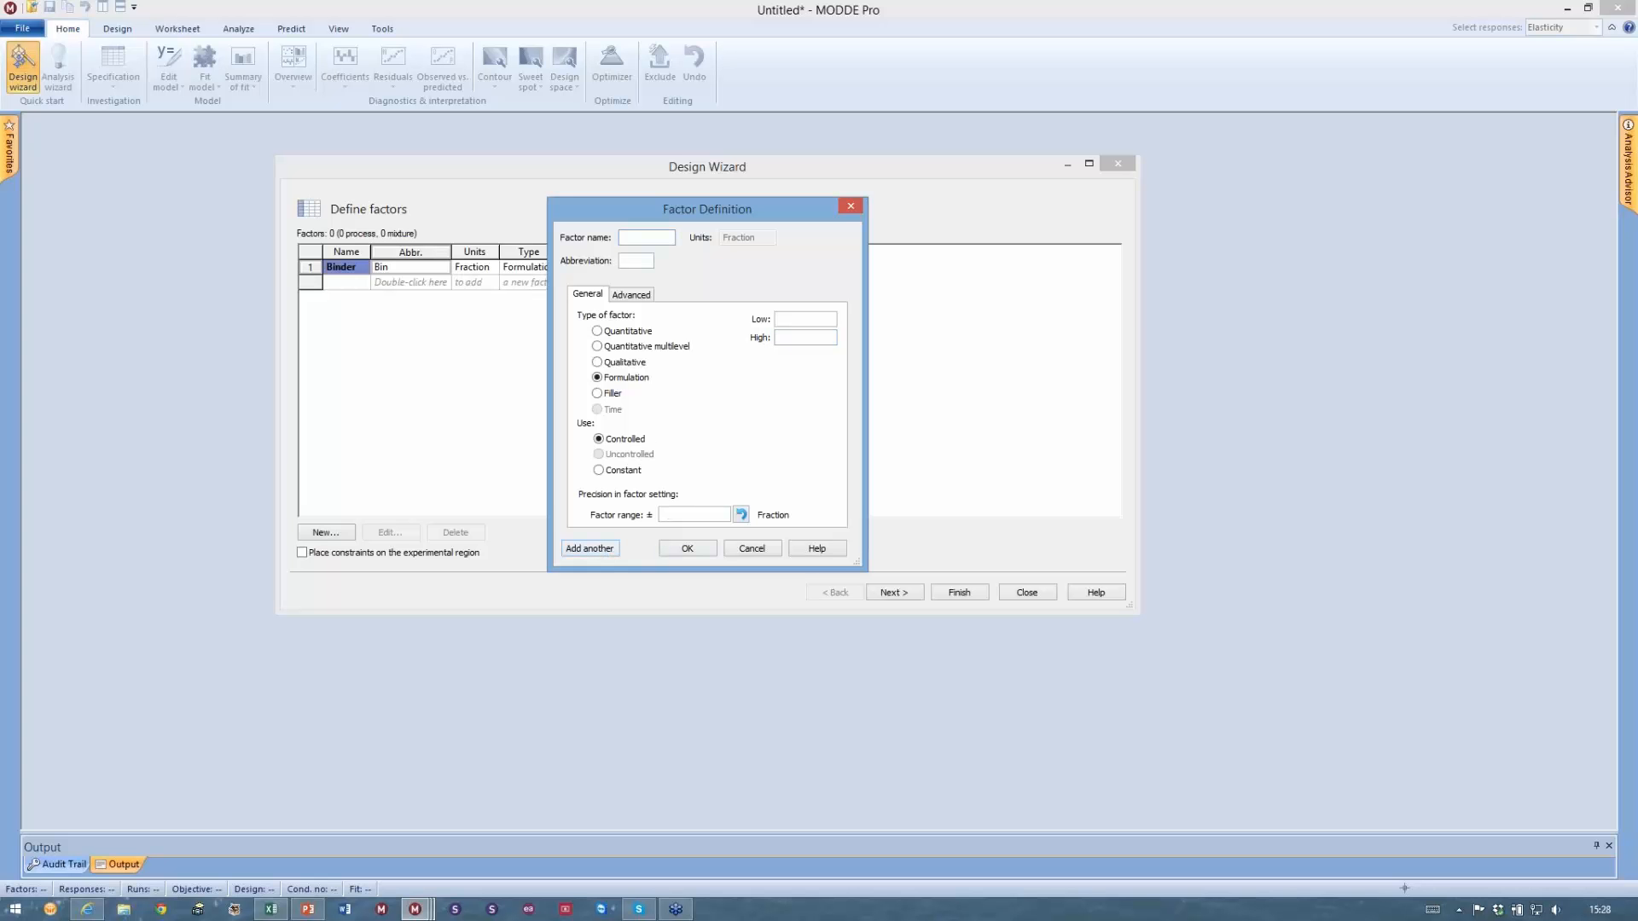
Add a formulation factor named Oxidizer with a low setting of 0,4 and a high setting of 0,6
{"action": "type", "text": "Oxidizer"}
{"action": "left_click", "coordinate": [795, 320]}
{"action": "type", "text": "0.4"}
{"action": "type", "text": "0.6"}
{"action": "left_click", "coordinate": [576, 554]}
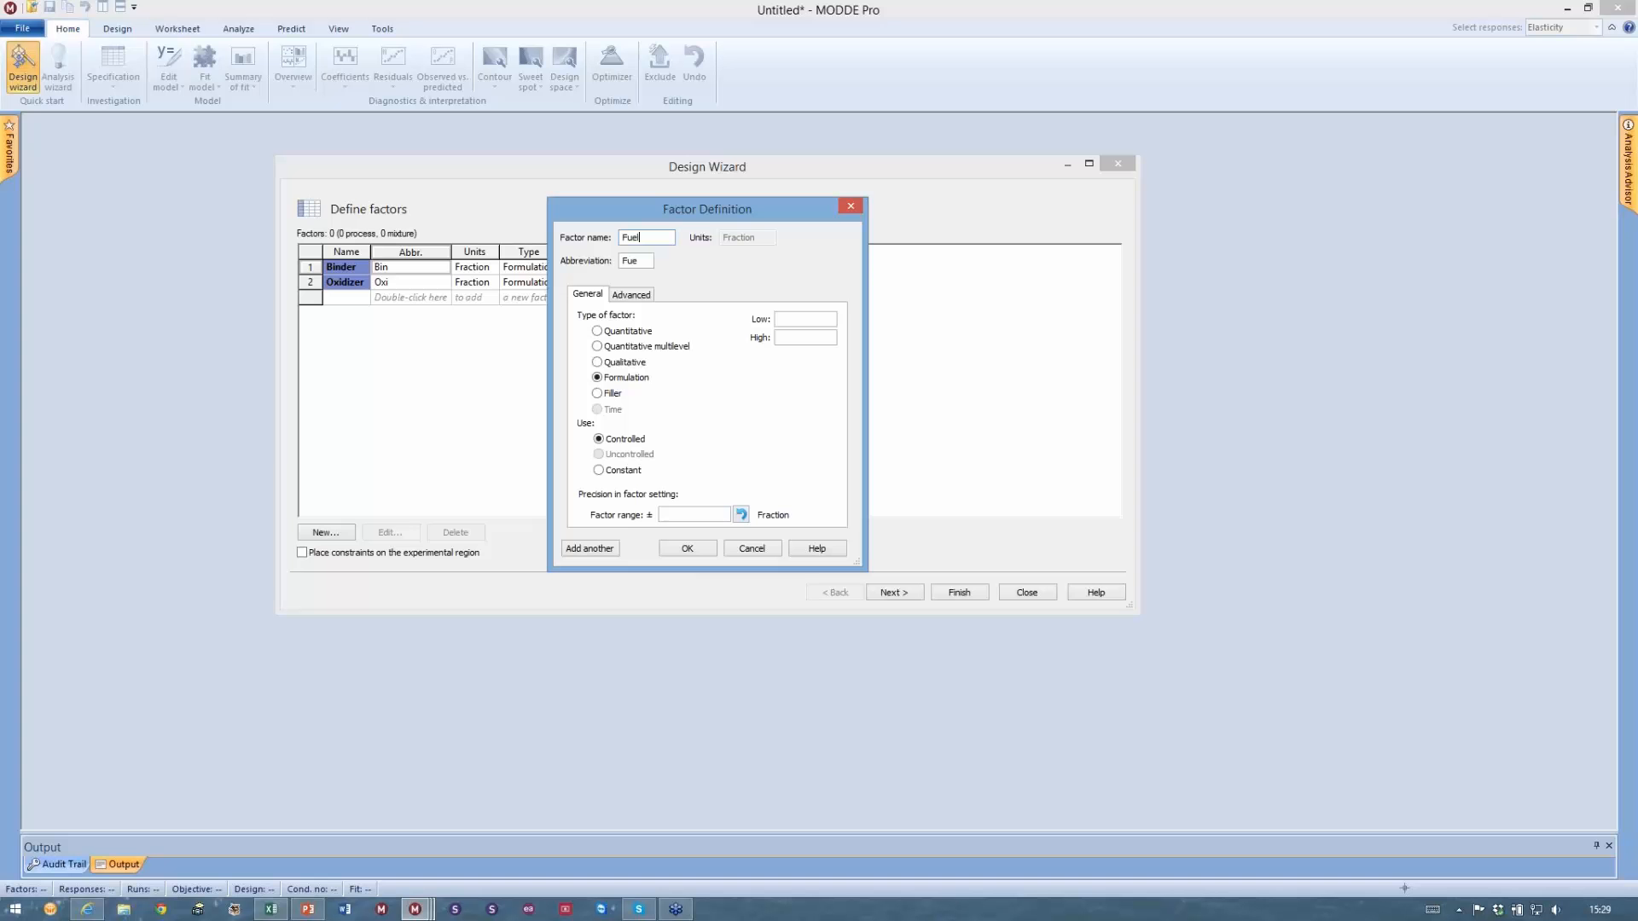
Define the third formulation factor, Fuel, with settings from 0,2 to 0,4 and finish the factor list
{"action": "left_click", "coordinate": [806, 318]}
{"action": "type", "text": "0.2"}
{"action": "type", "text": "0.4"}
{"action": "left_click", "coordinate": [687, 550]}
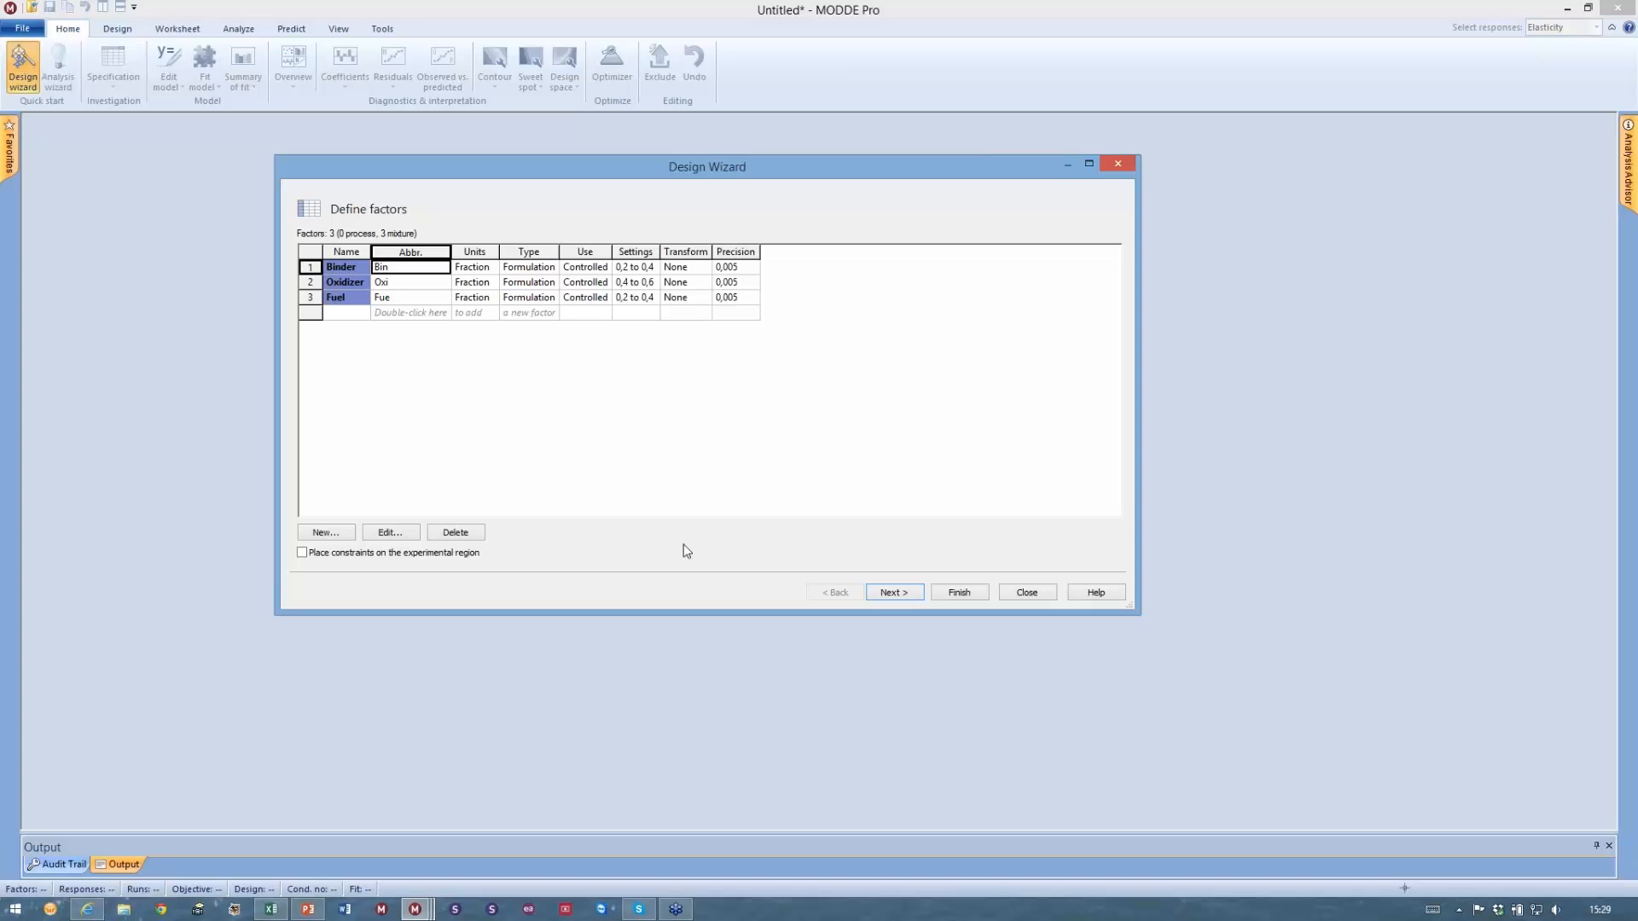
Define a regular response named Elasticity with a minimum of 2900
{"action": "left_click", "coordinate": [909, 596]}
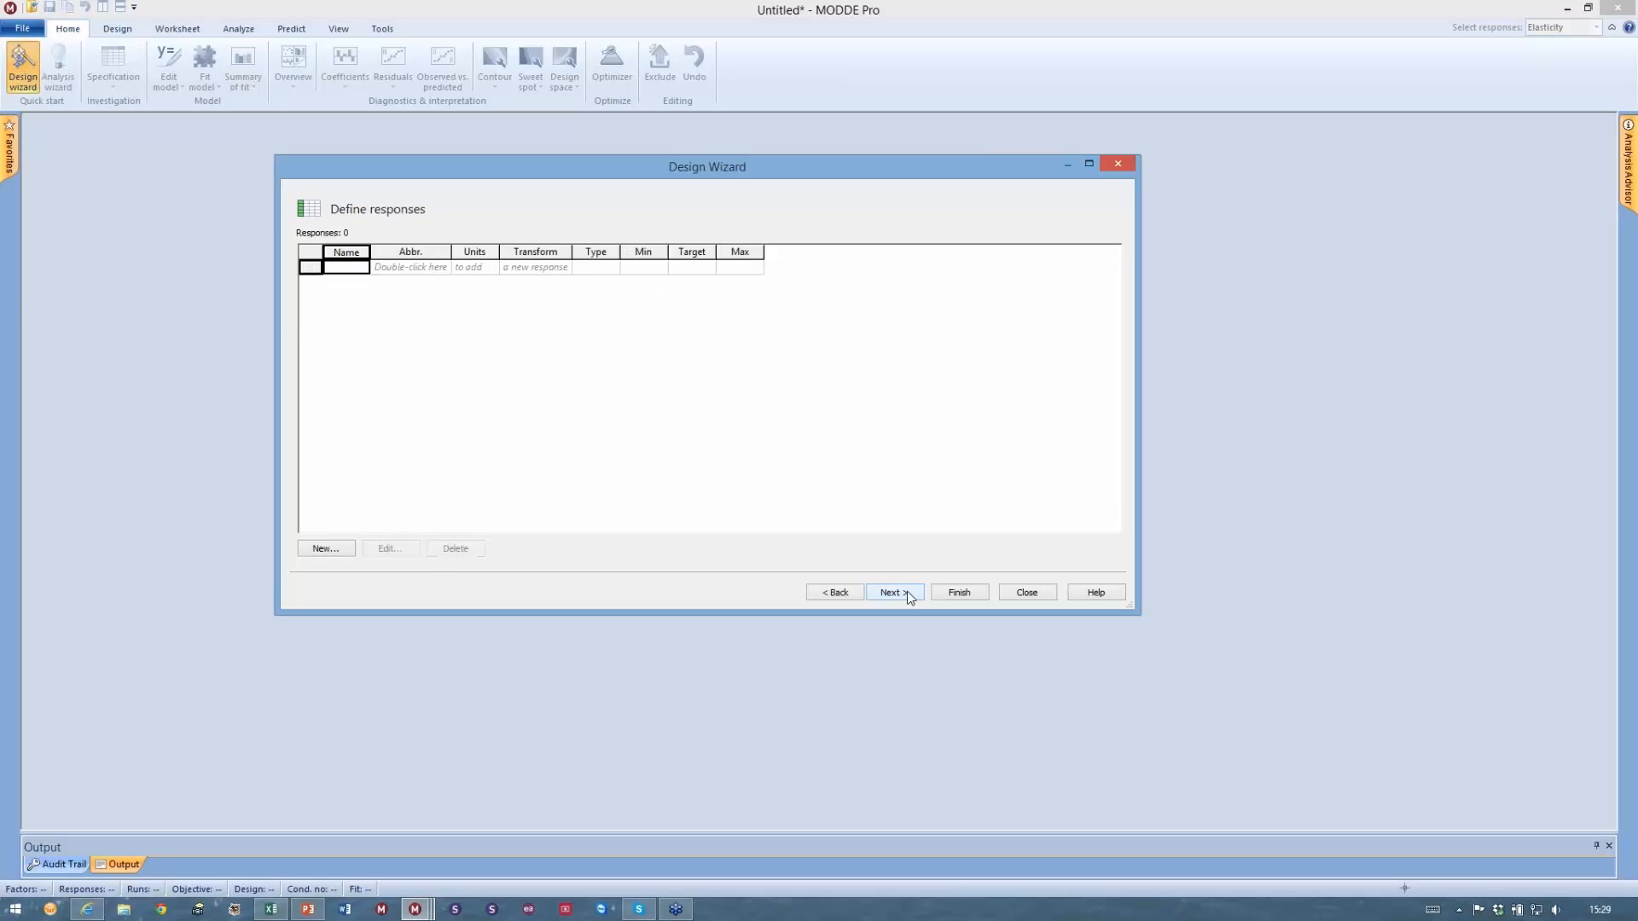
{"action": "double_click", "coordinate": [438, 273]}
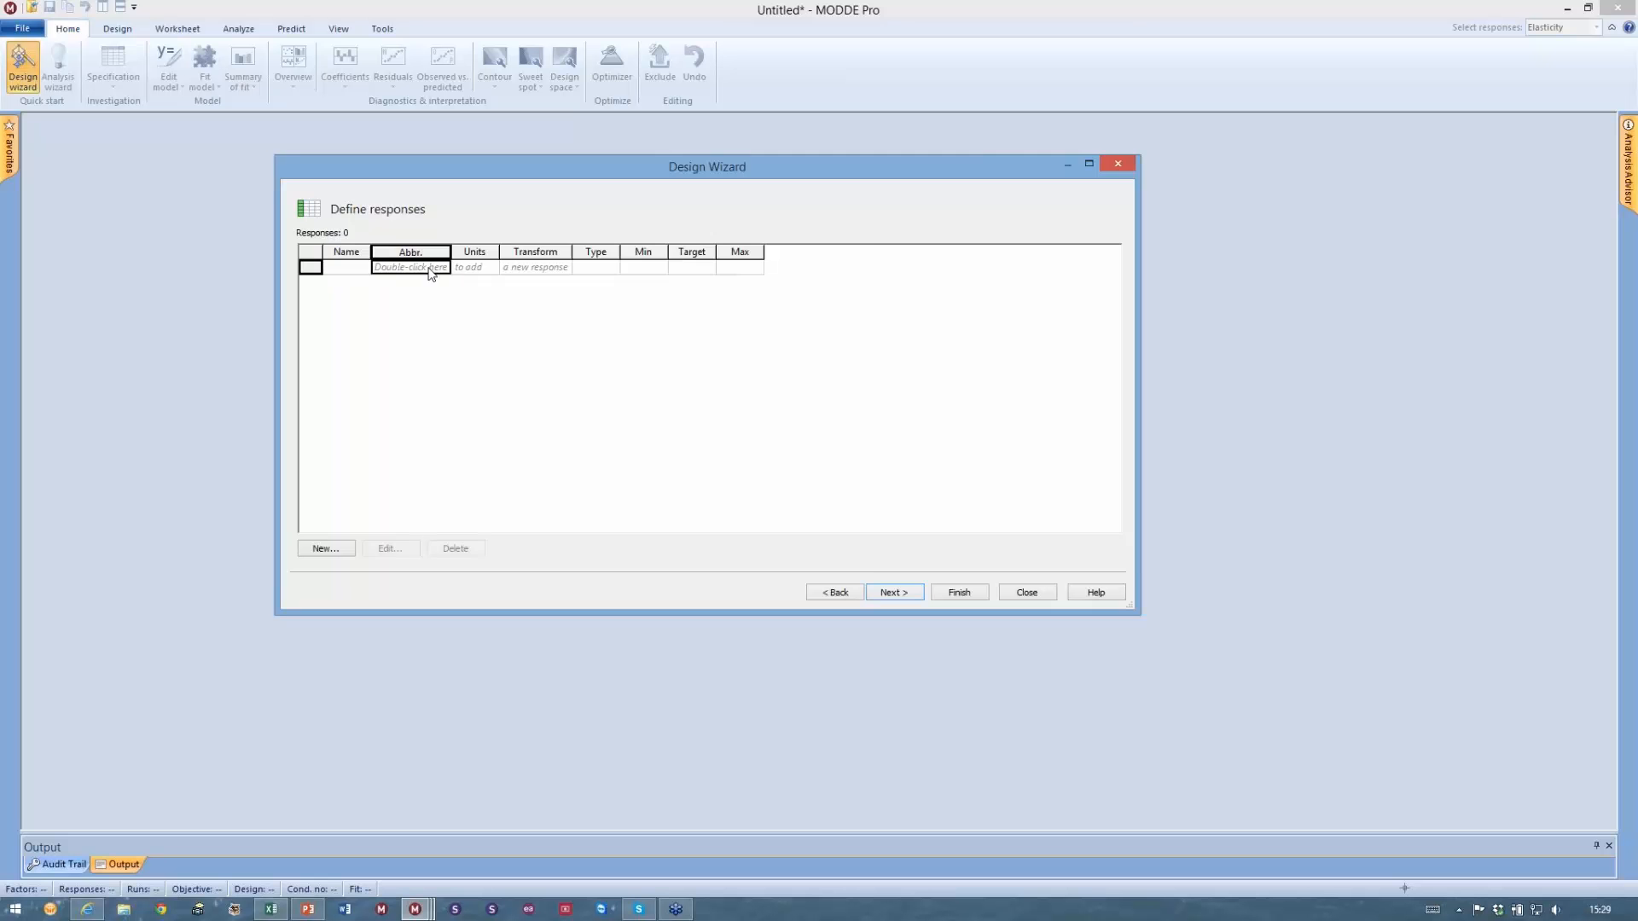
{"action": "type", "text": "E"}
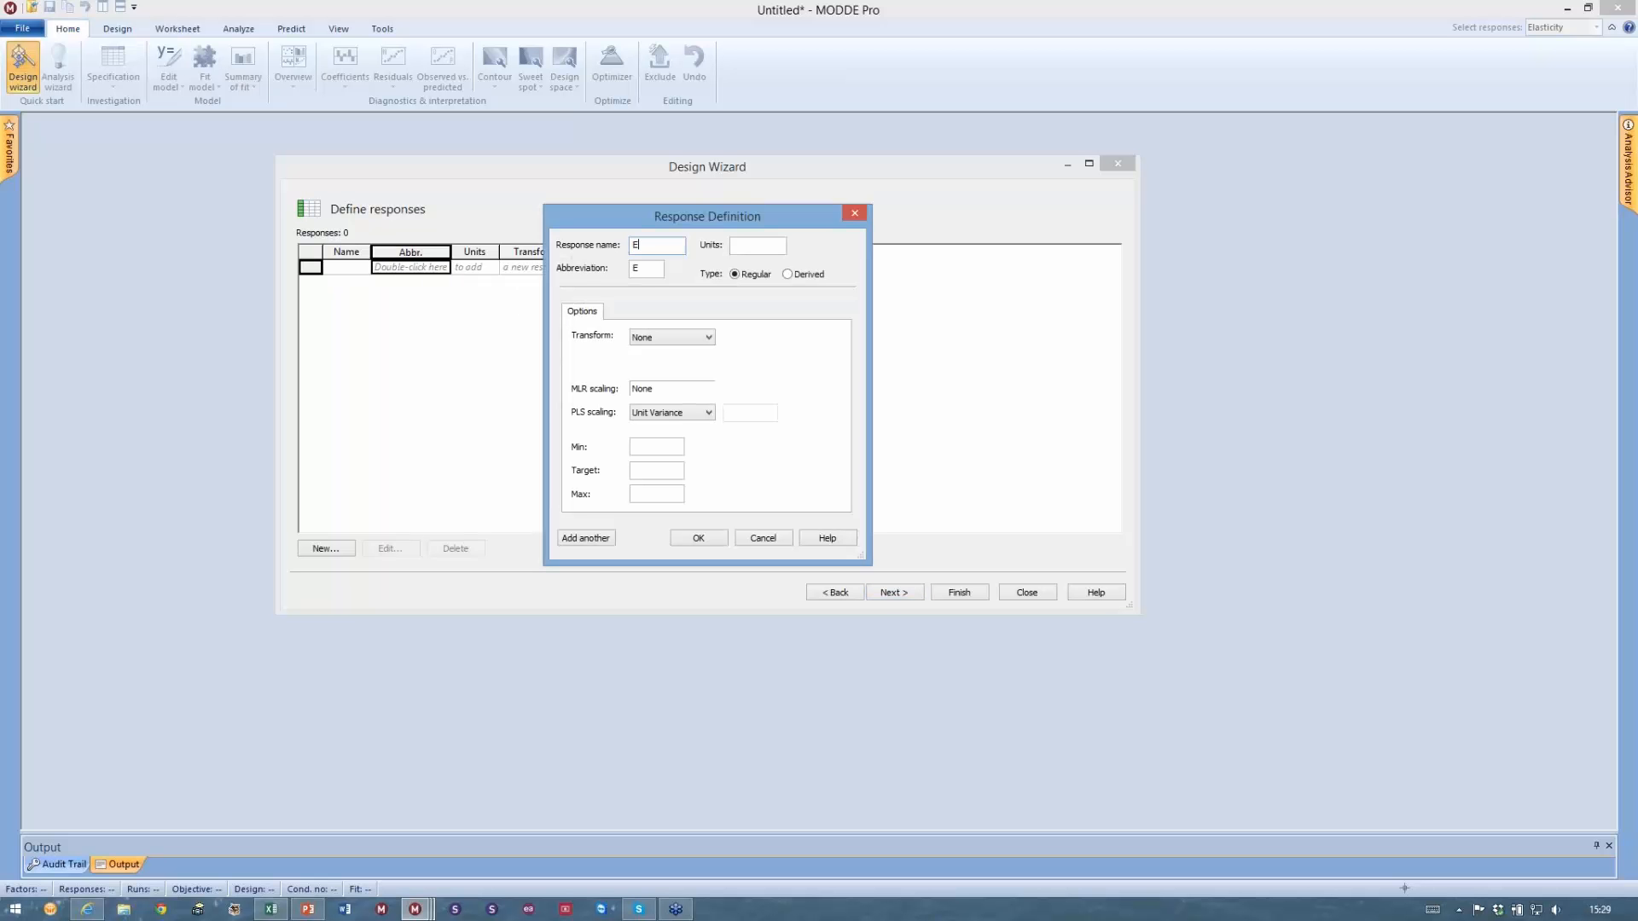
{"action": "type", "text": "lasticity"}
{"action": "left_click", "coordinate": [669, 446]}
{"action": "type", "text": "2900"}
{"action": "left_click", "coordinate": [699, 541]}
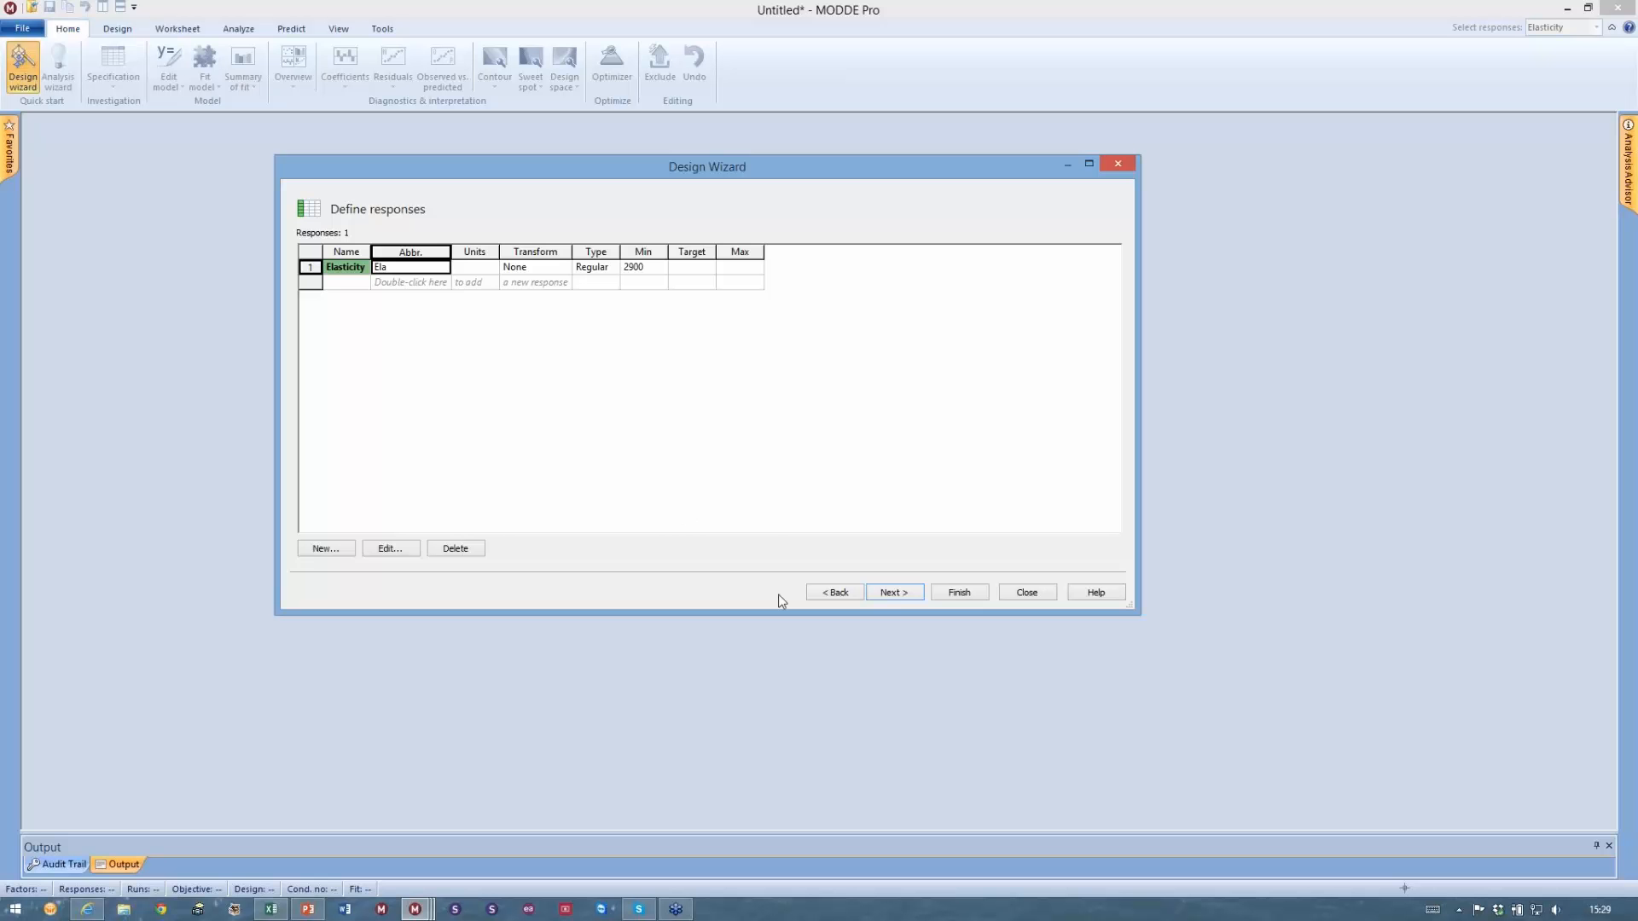
Choose the Optimization (RSM) objective and generate the quadratic Modified Simplex Centroid design with 3 center points
{"action": "left_click", "coordinate": [894, 592]}
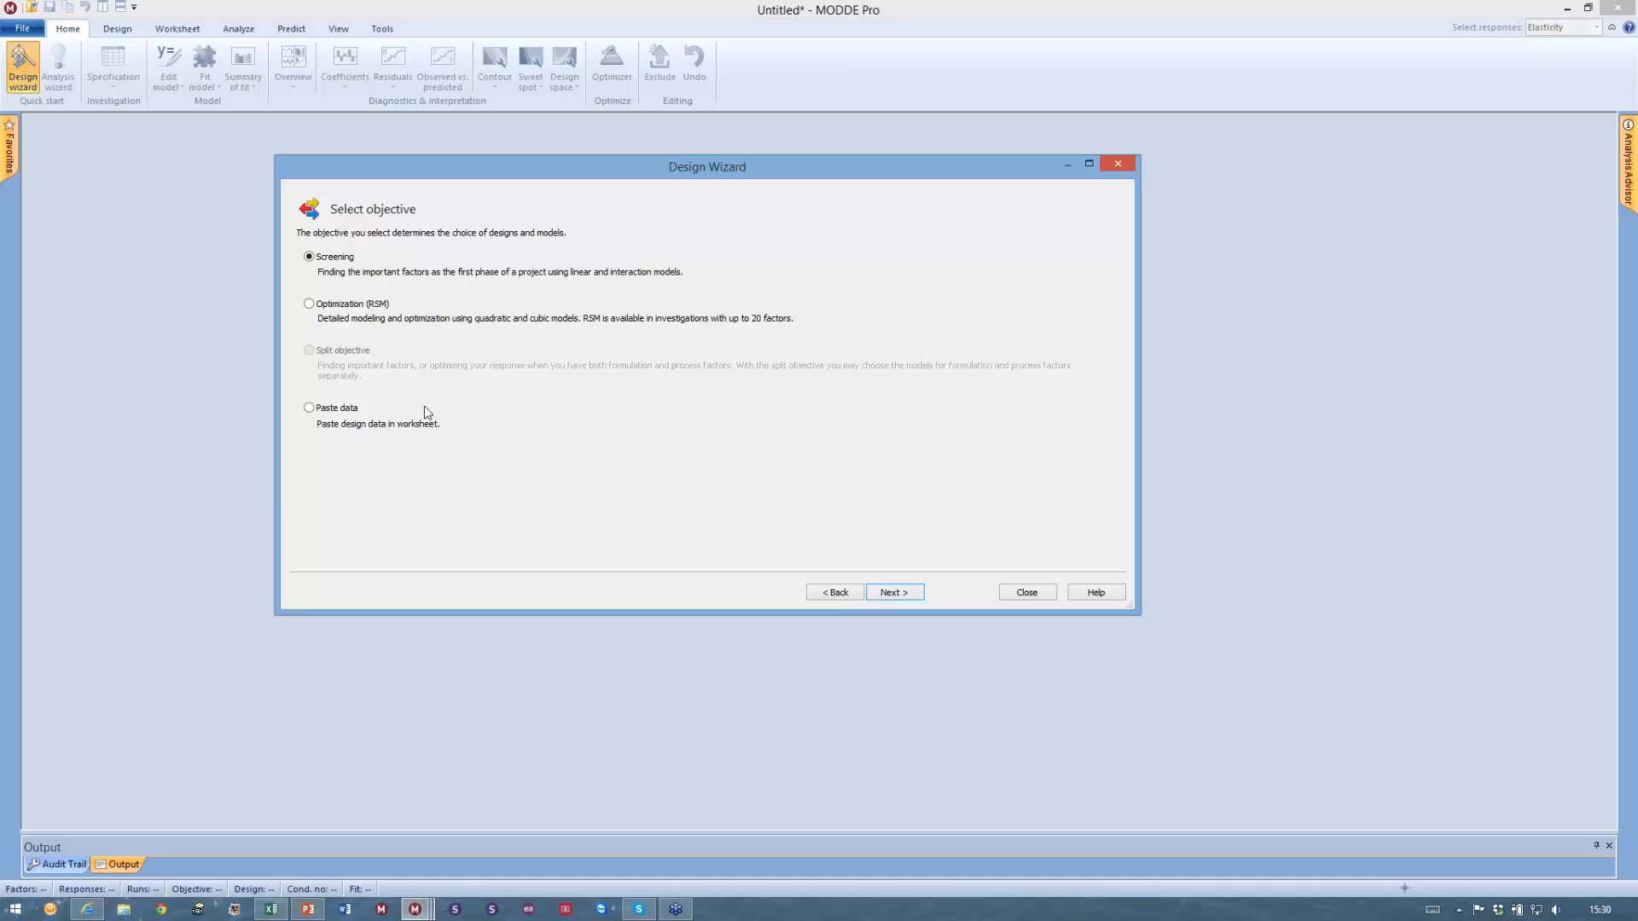
{"action": "left_click", "coordinate": [309, 305]}
{"action": "left_click", "coordinate": [890, 593]}
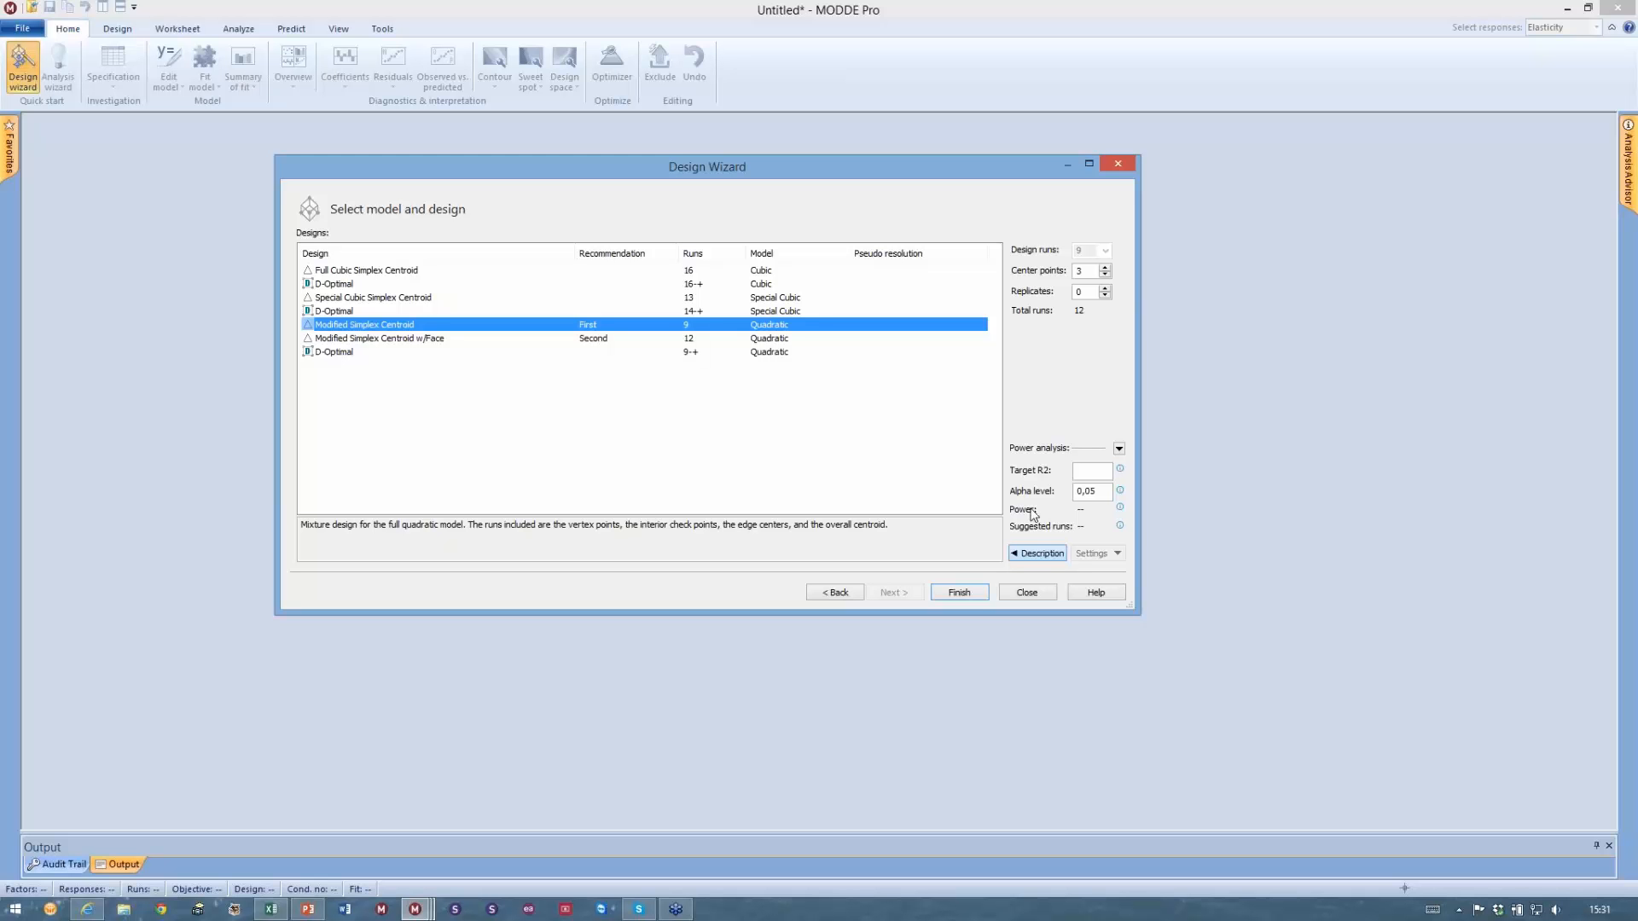
{"action": "left_click", "coordinate": [974, 592]}
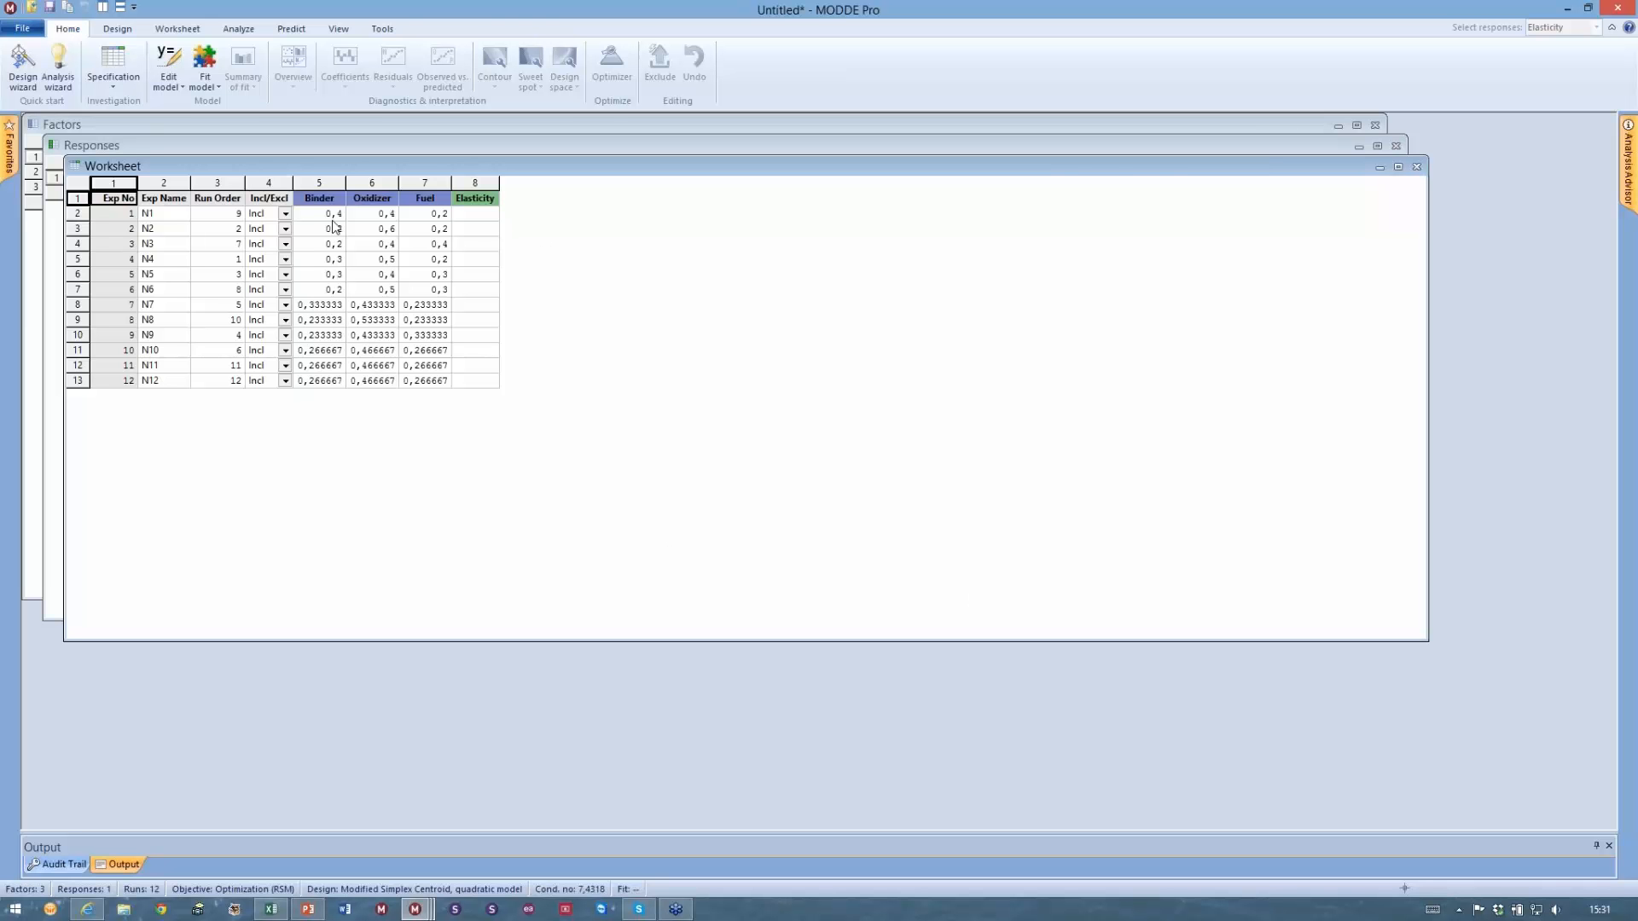
Copy the Elasticity values from the Excel file Rocket master file.xlsx into the Elasticity column of the MODDE worksheet
{"action": "left_click", "coordinate": [273, 911]}
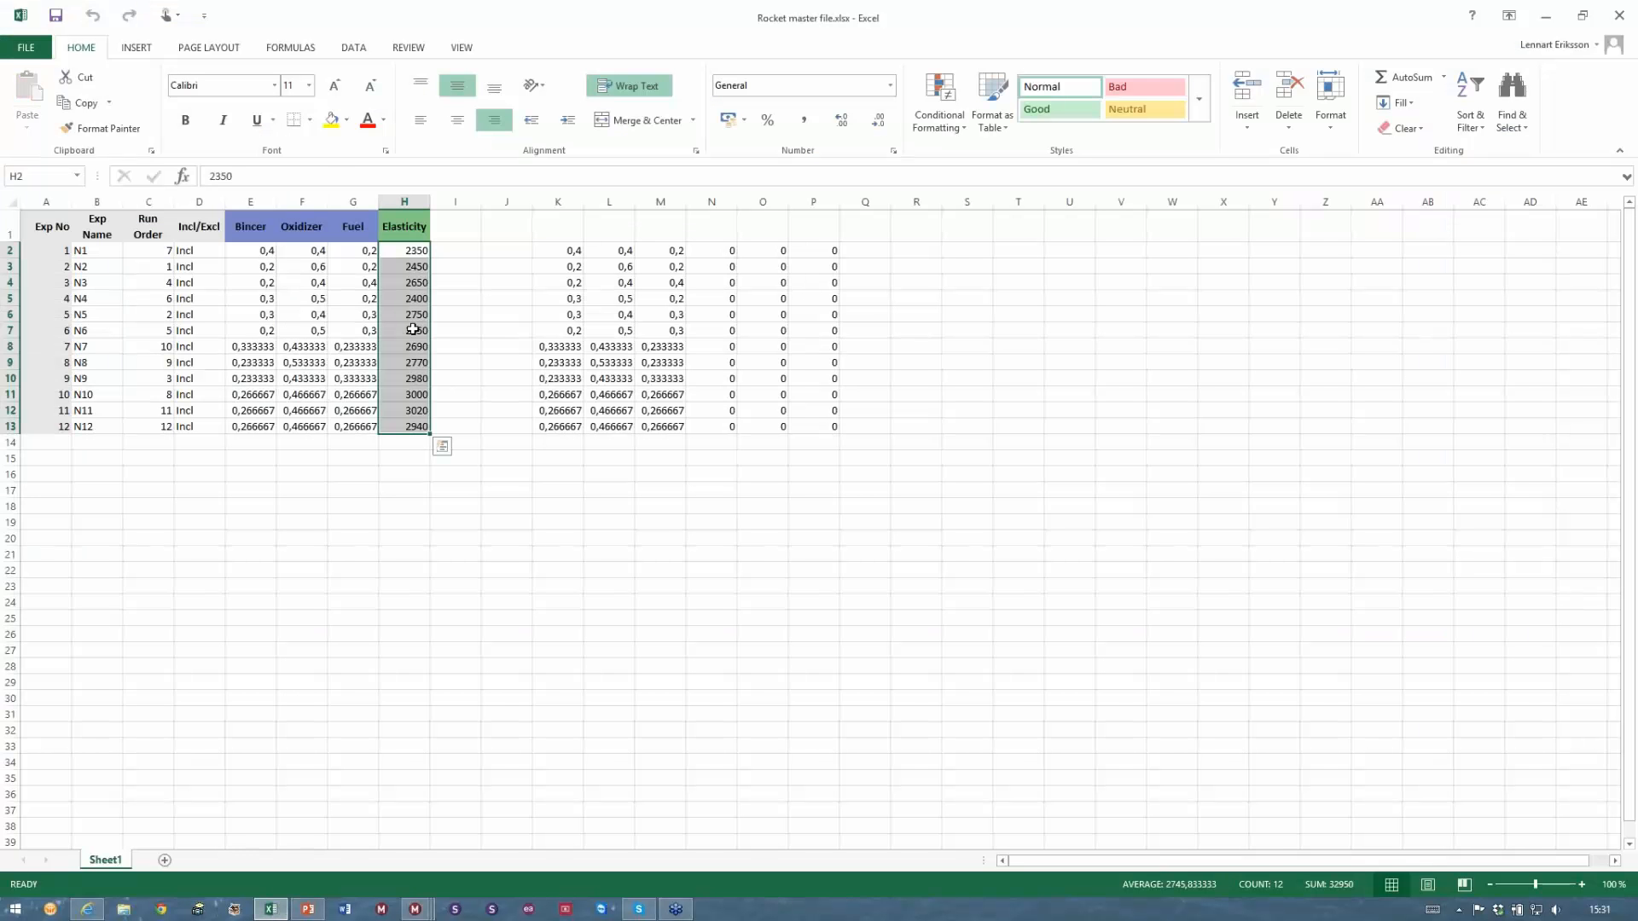
{"action": "key", "text": "ctrl+c"}
{"action": "left_click", "coordinate": [415, 910]}
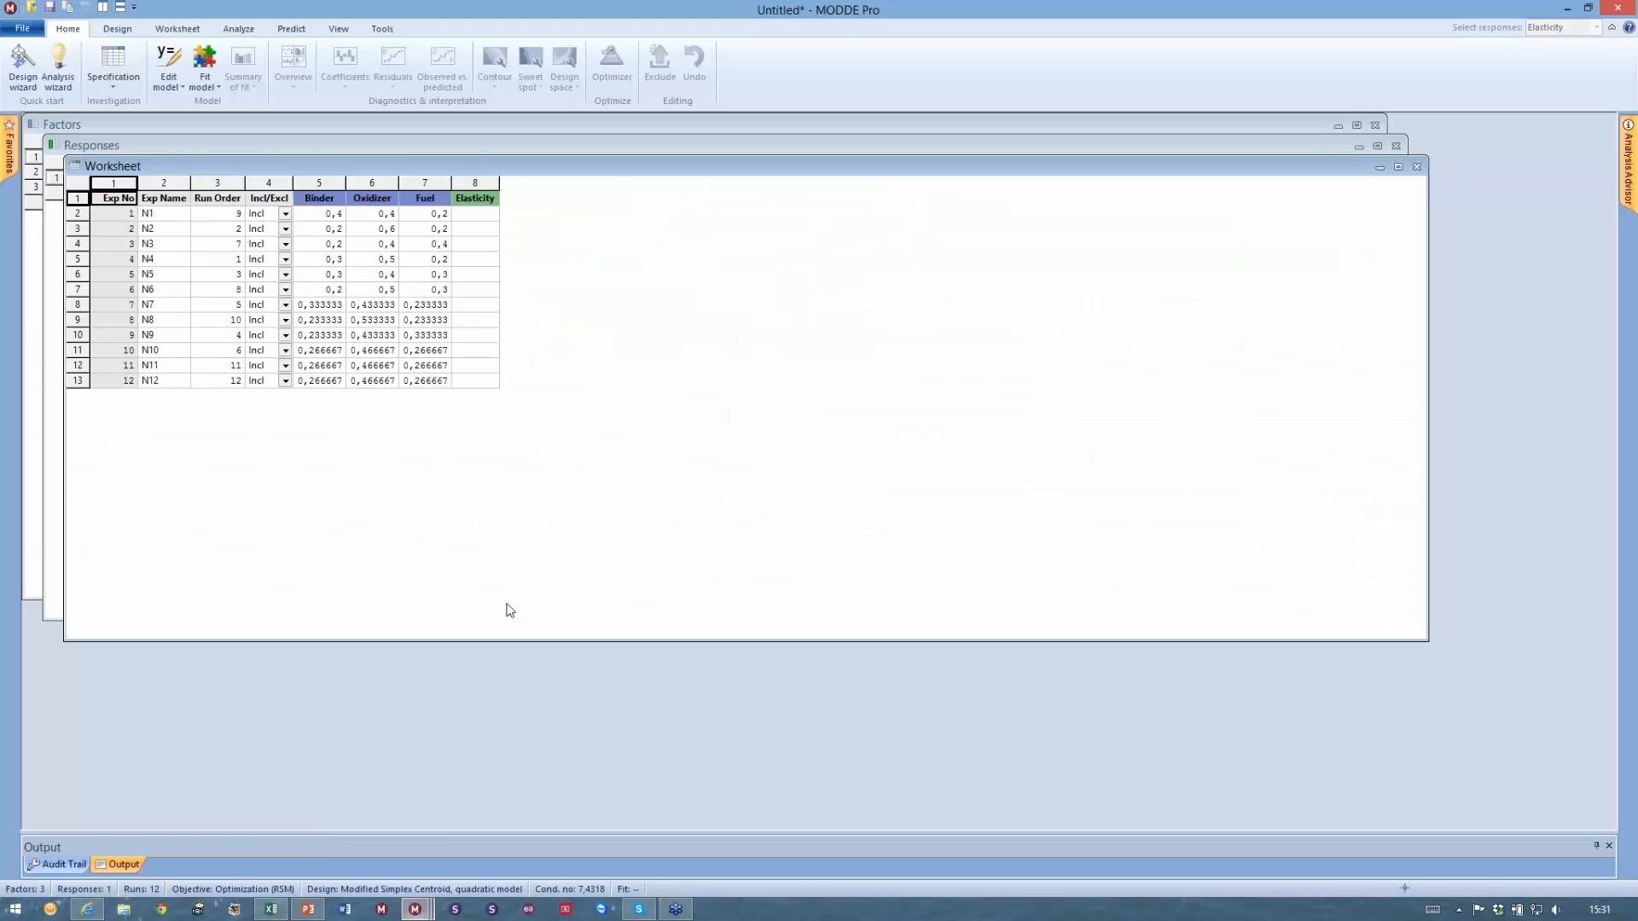
{"action": "left_click", "coordinate": [482, 217]}
{"action": "key", "text": "ctrl+v"}
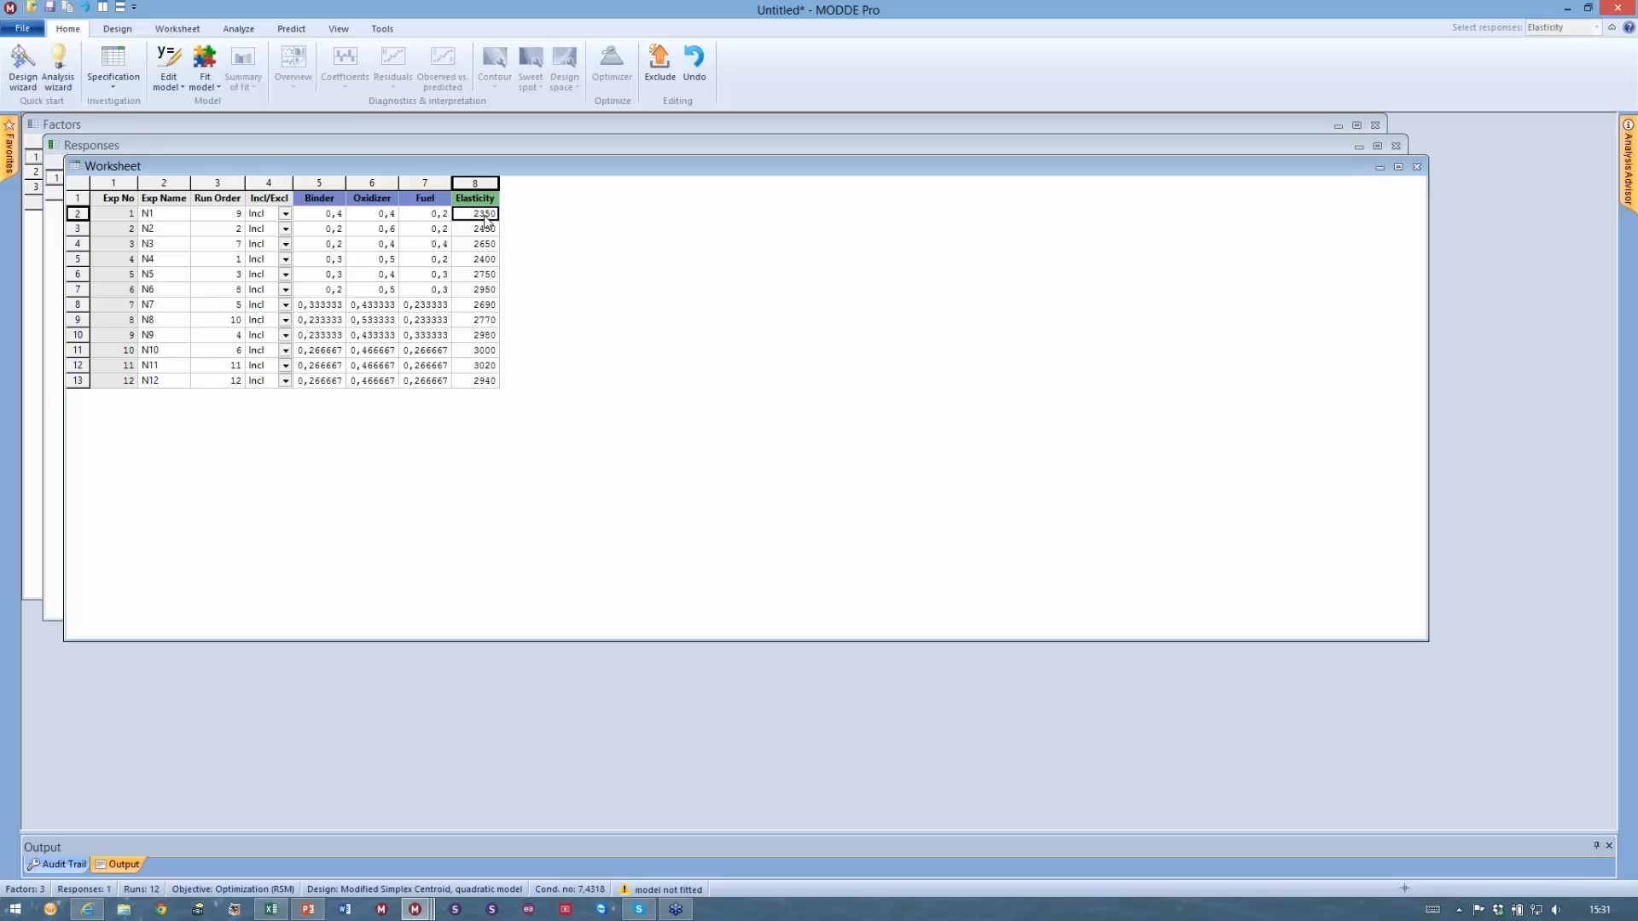
Fit the model with the Analysis Wizard and enlarge the wizard window to show the Elasticity replicate plot better
{"action": "left_click", "coordinate": [75, 86]}
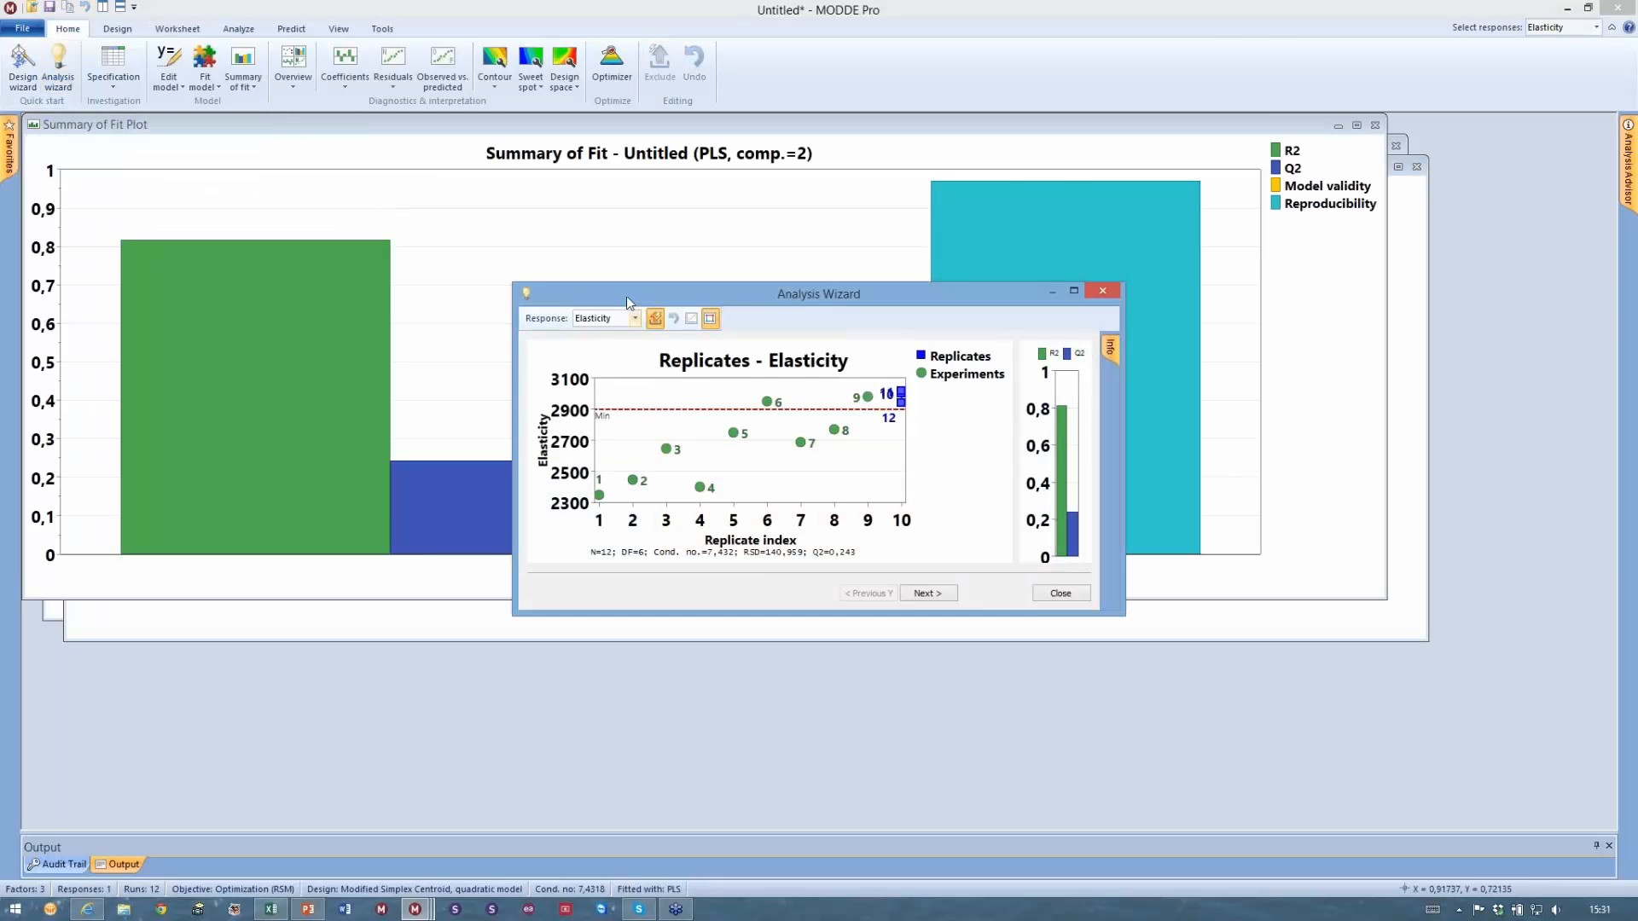
{"action": "left_click_drag", "start_coordinate": [626, 295], "coordinate": [444, 174]}
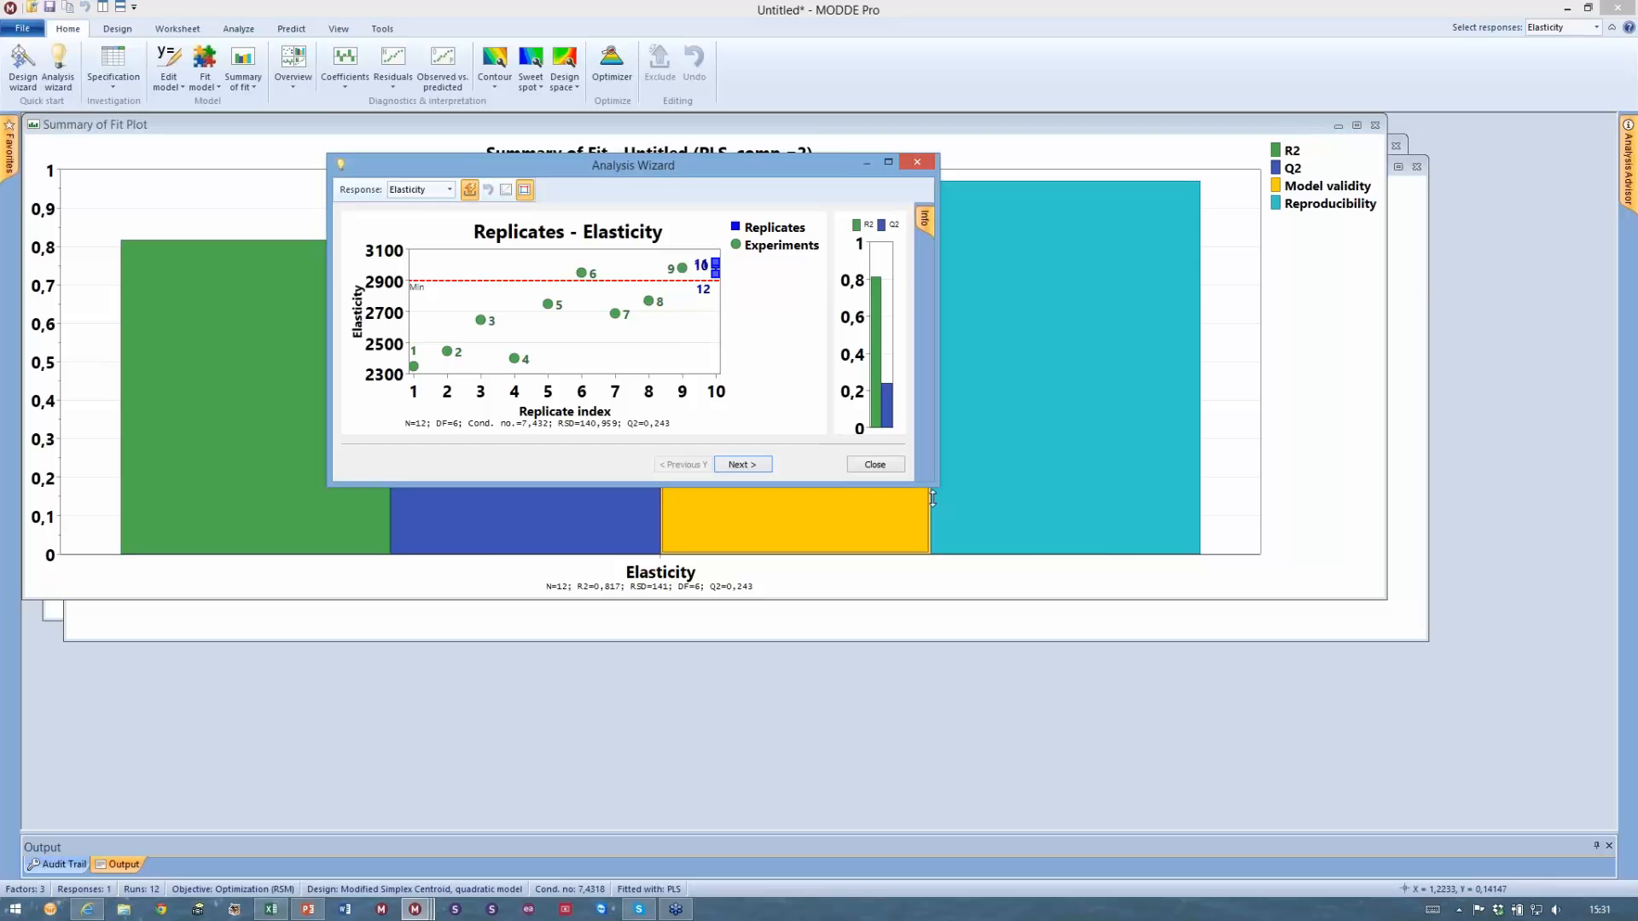
{"action": "left_click_drag", "start_coordinate": [938, 485], "coordinate": [1295, 778]}
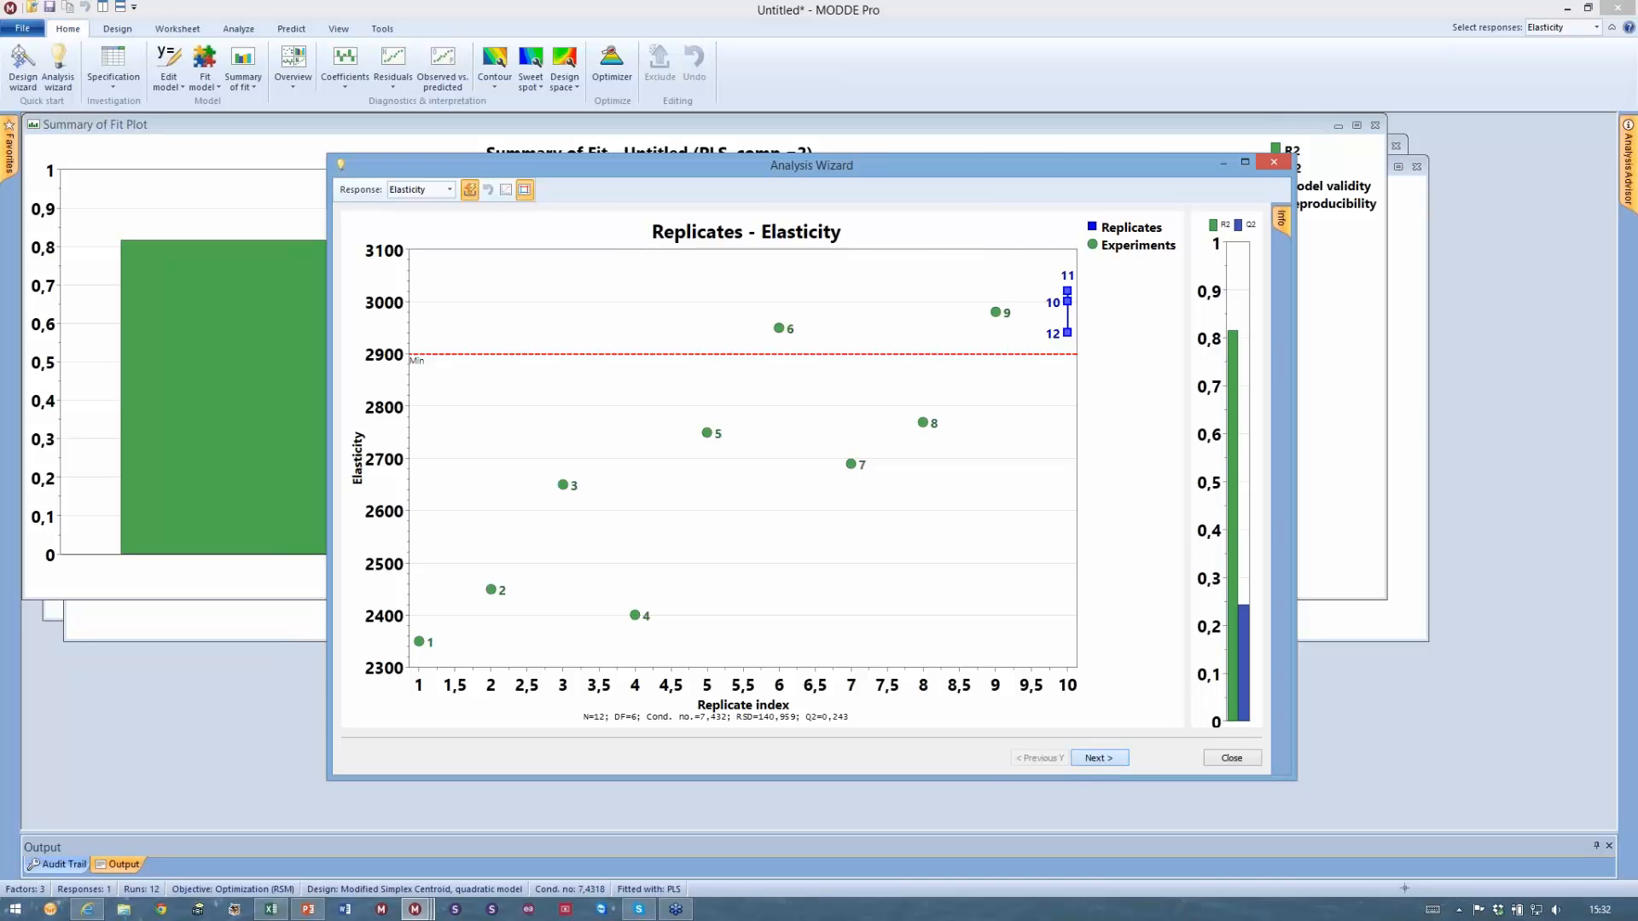
Examine the Elasticity histogram, the summary of fit and the scaled and centered coefficients of the linear terms
{"action": "left_click", "coordinate": [1099, 758]}
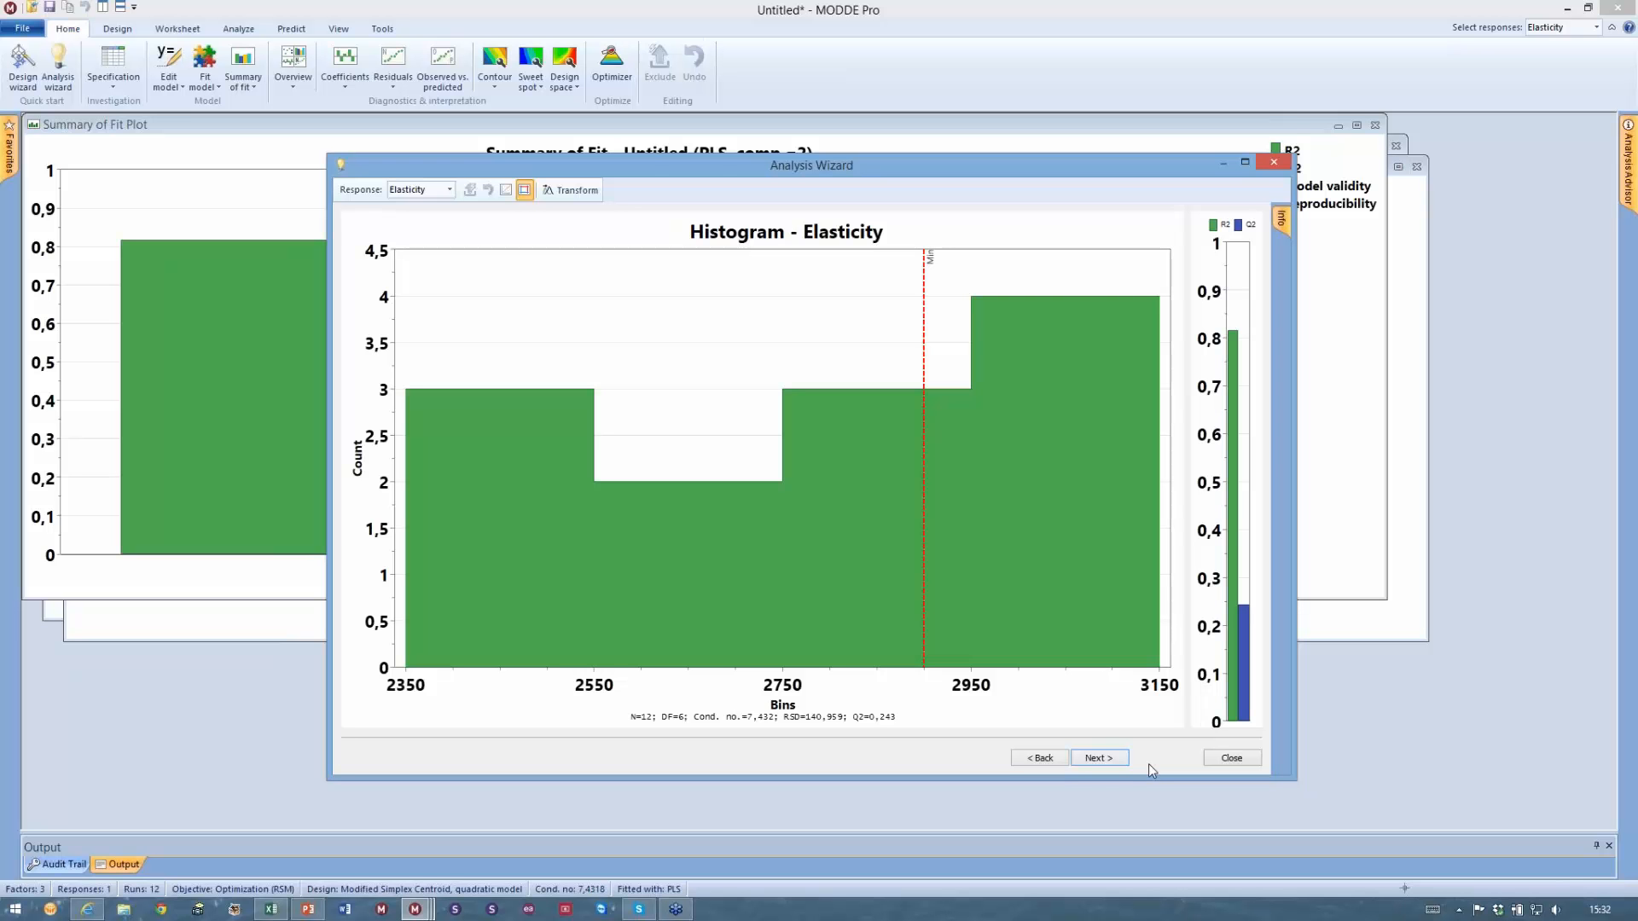
{"action": "left_click", "coordinate": [1098, 757]}
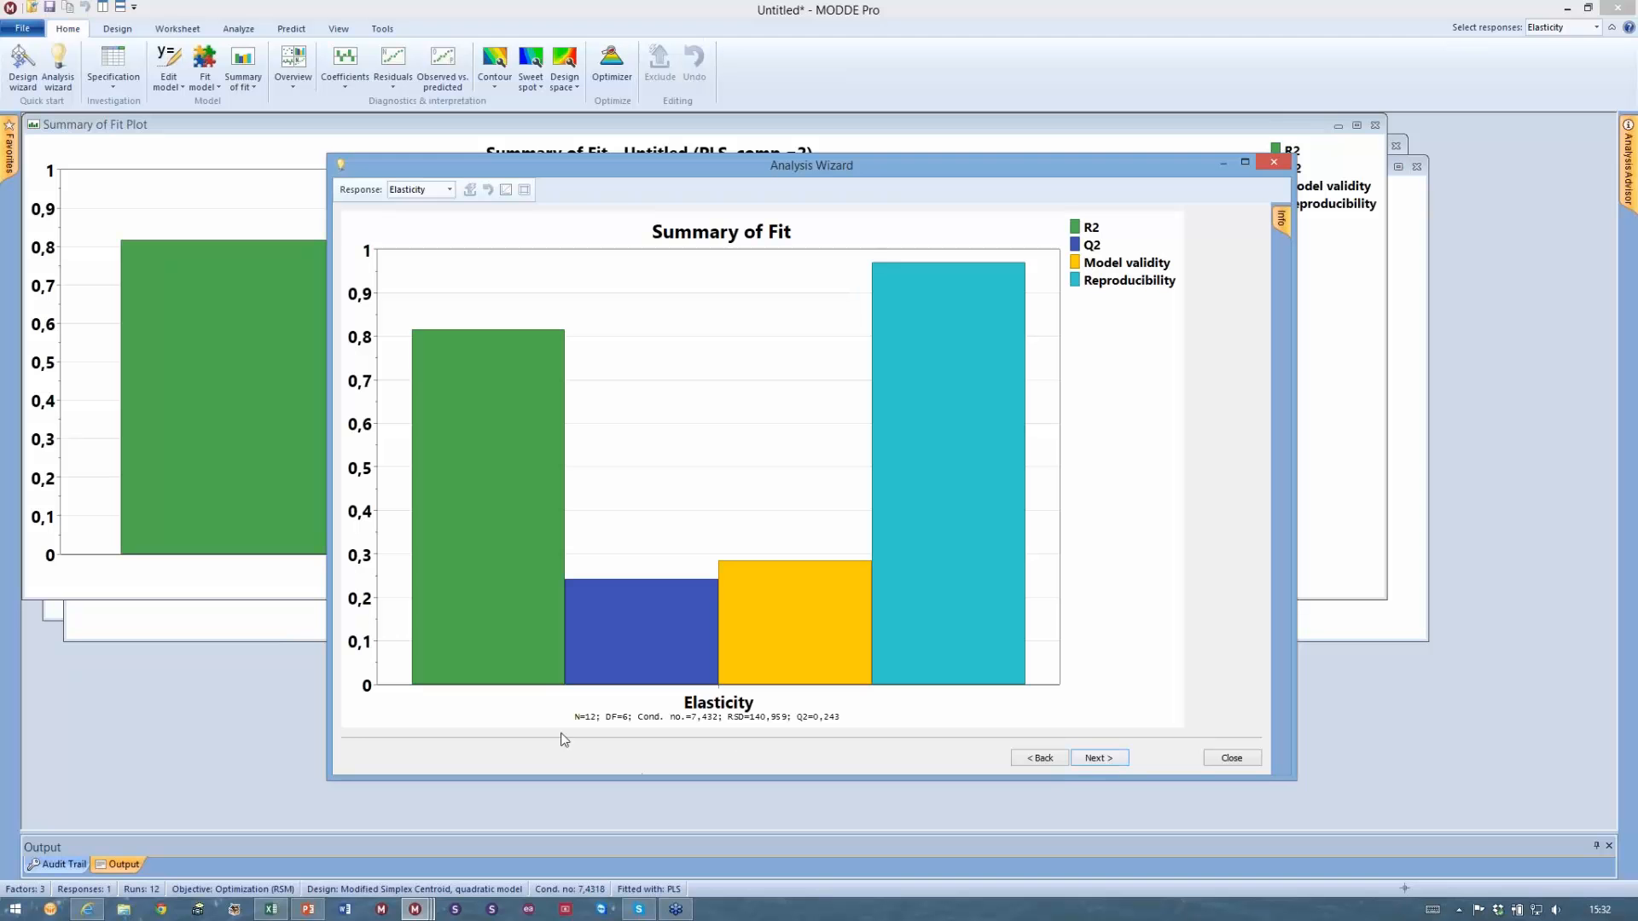
{"action": "mouse_move", "coordinate": [512, 478]}
{"action": "left_click", "coordinate": [1104, 757]}
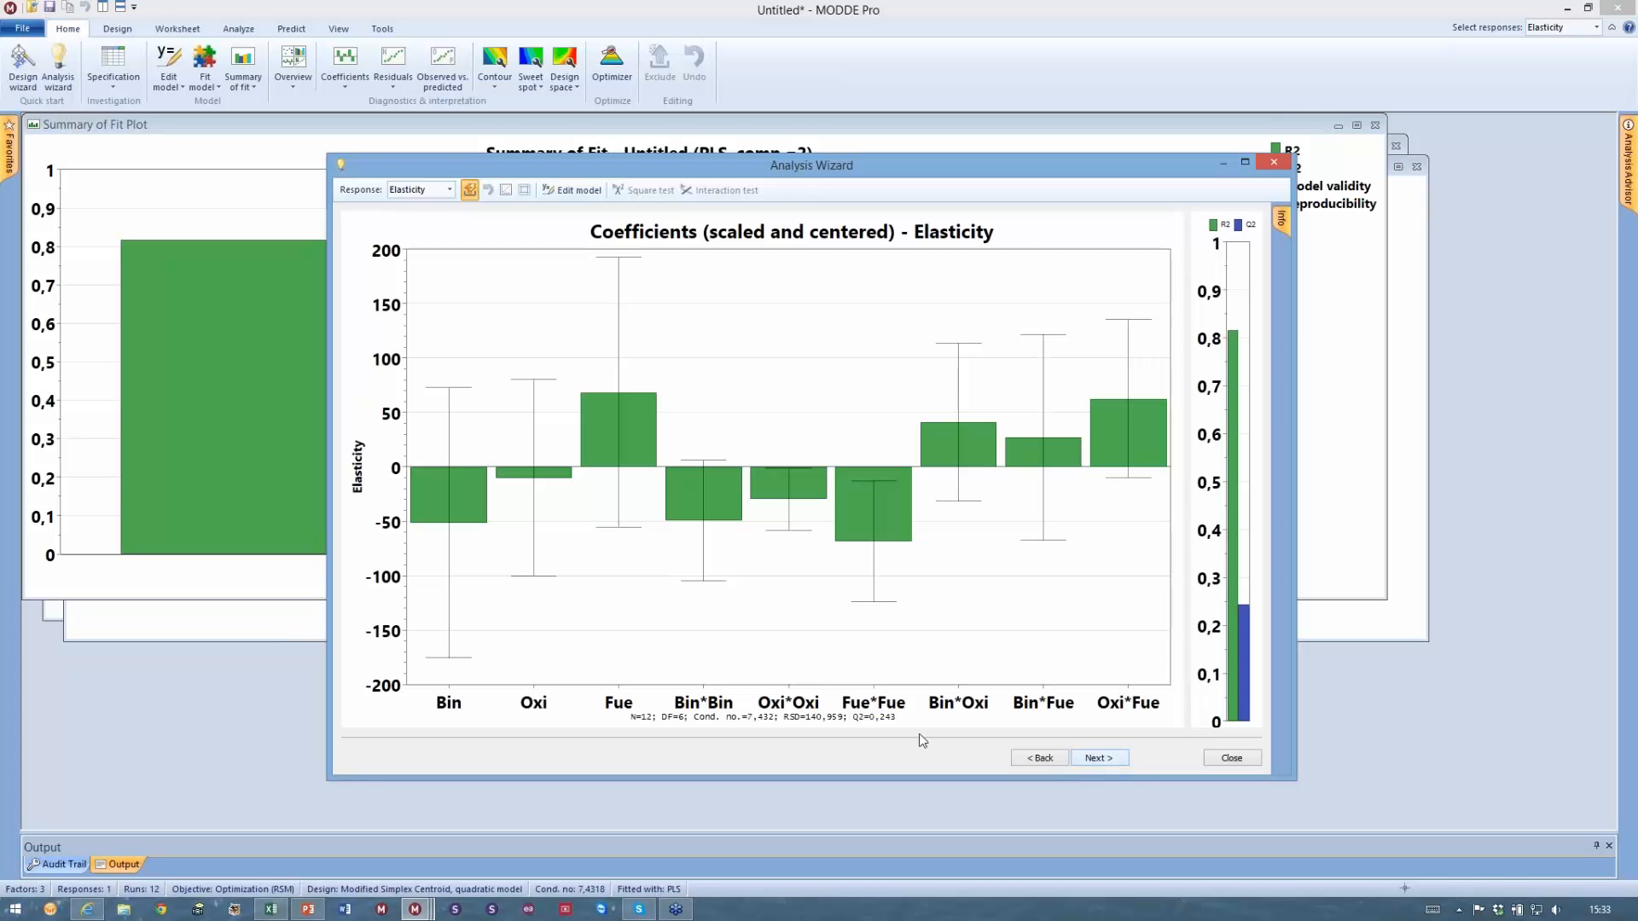
{"action": "mouse_move", "coordinate": [466, 520]}
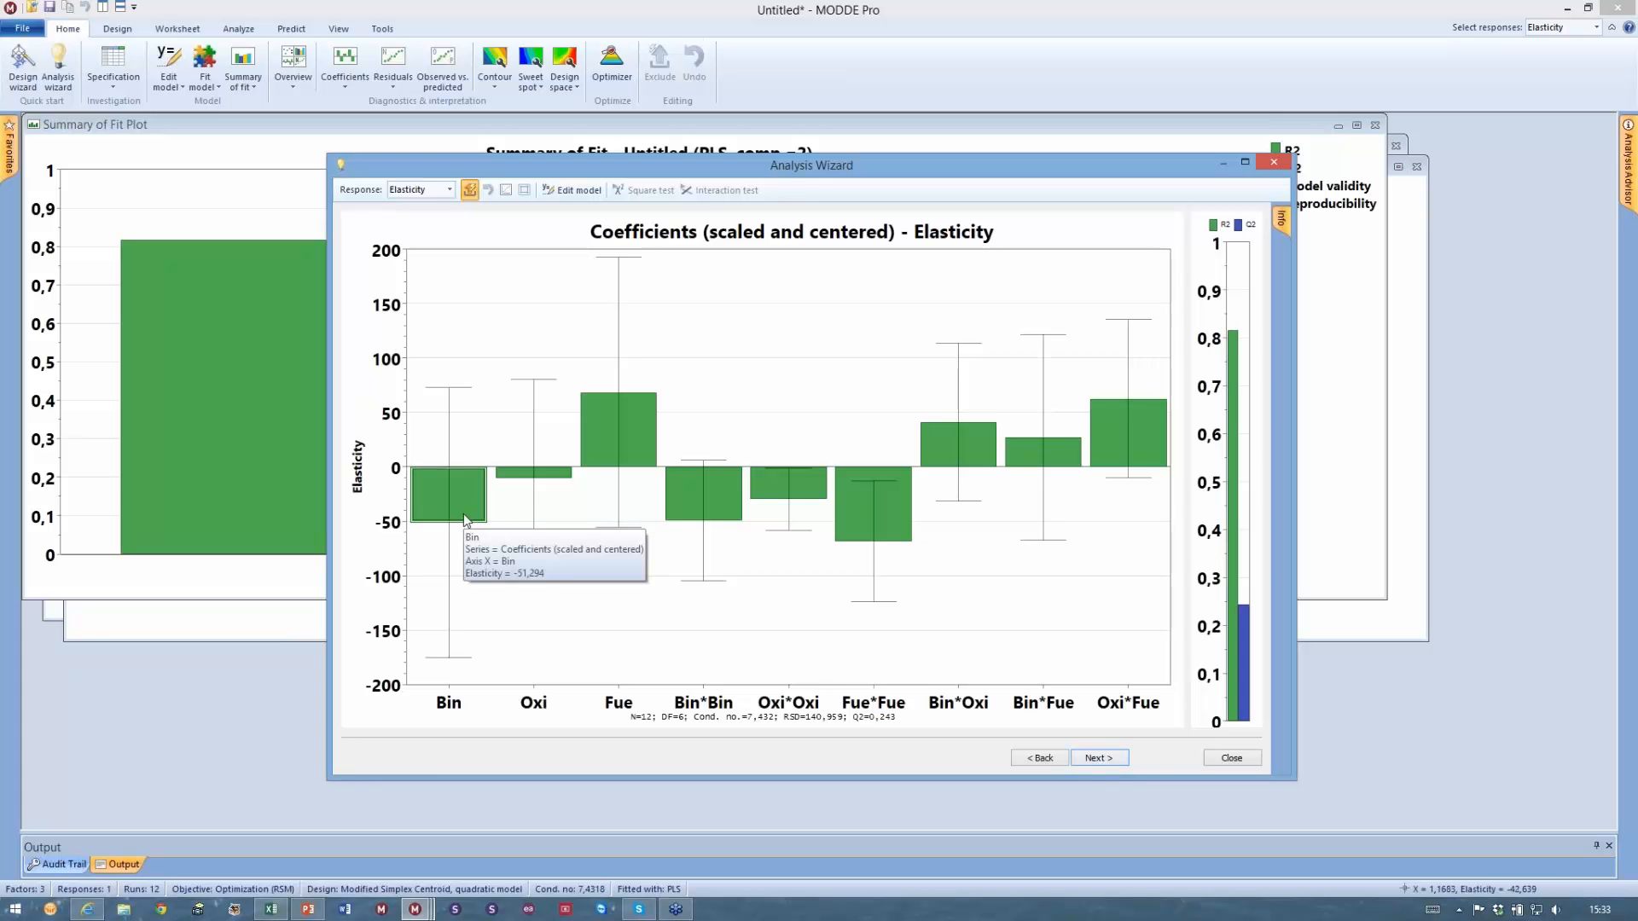
{"action": "mouse_move", "coordinate": [626, 450]}
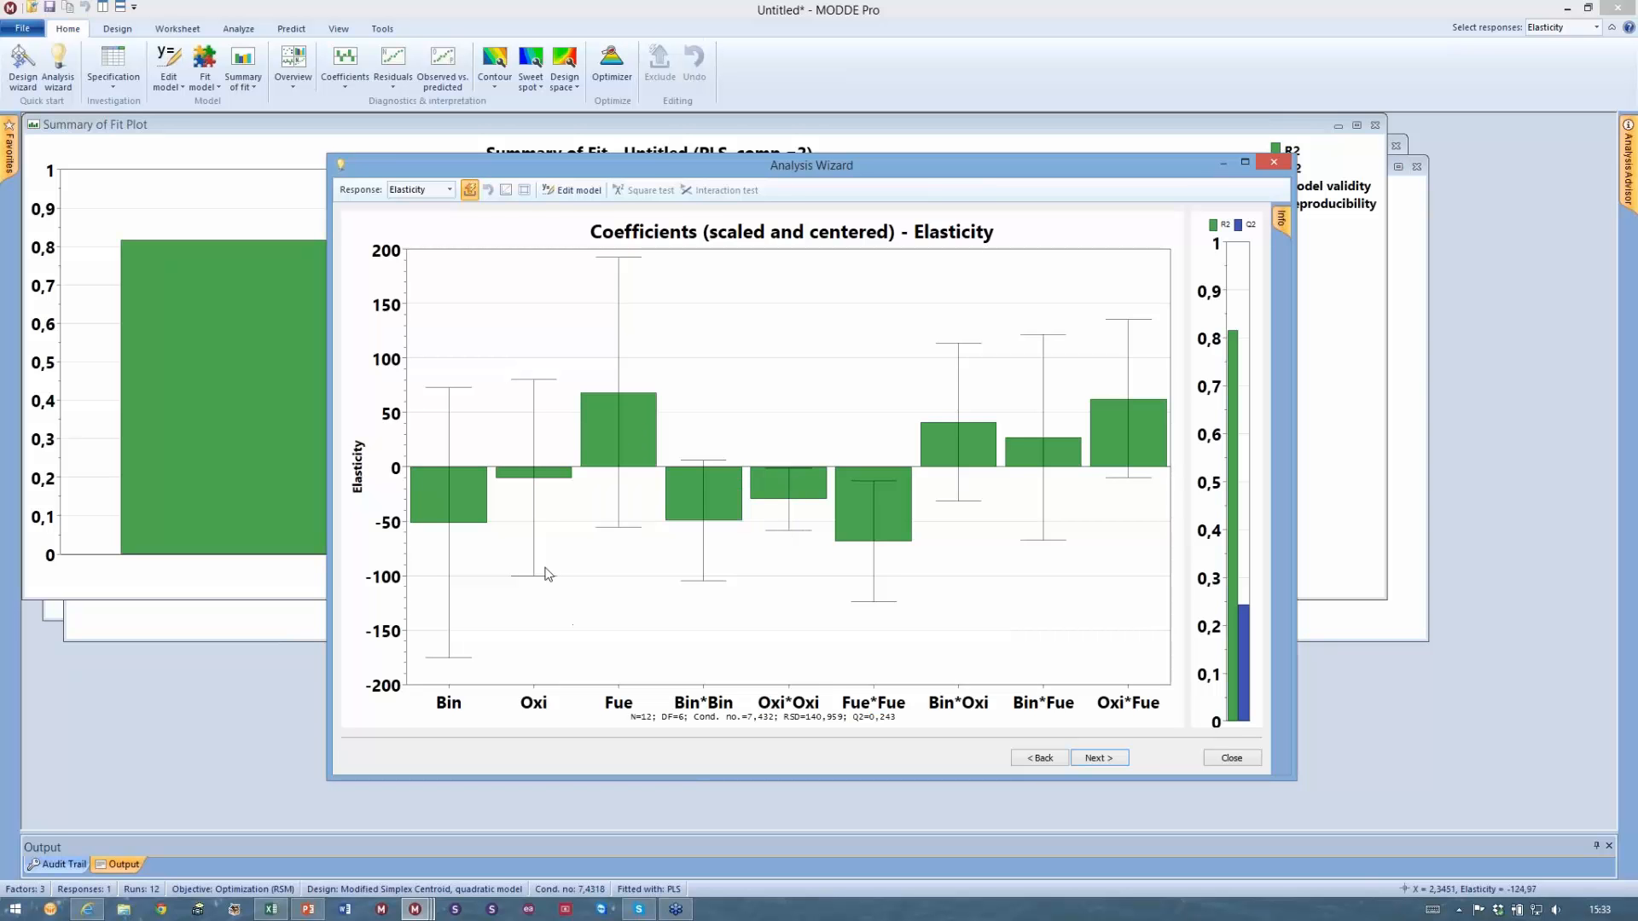
Try to remove the linear Oxi term and the Bin*Fue interaction from the Elasticity model
{"action": "left_click", "coordinate": [546, 437]}
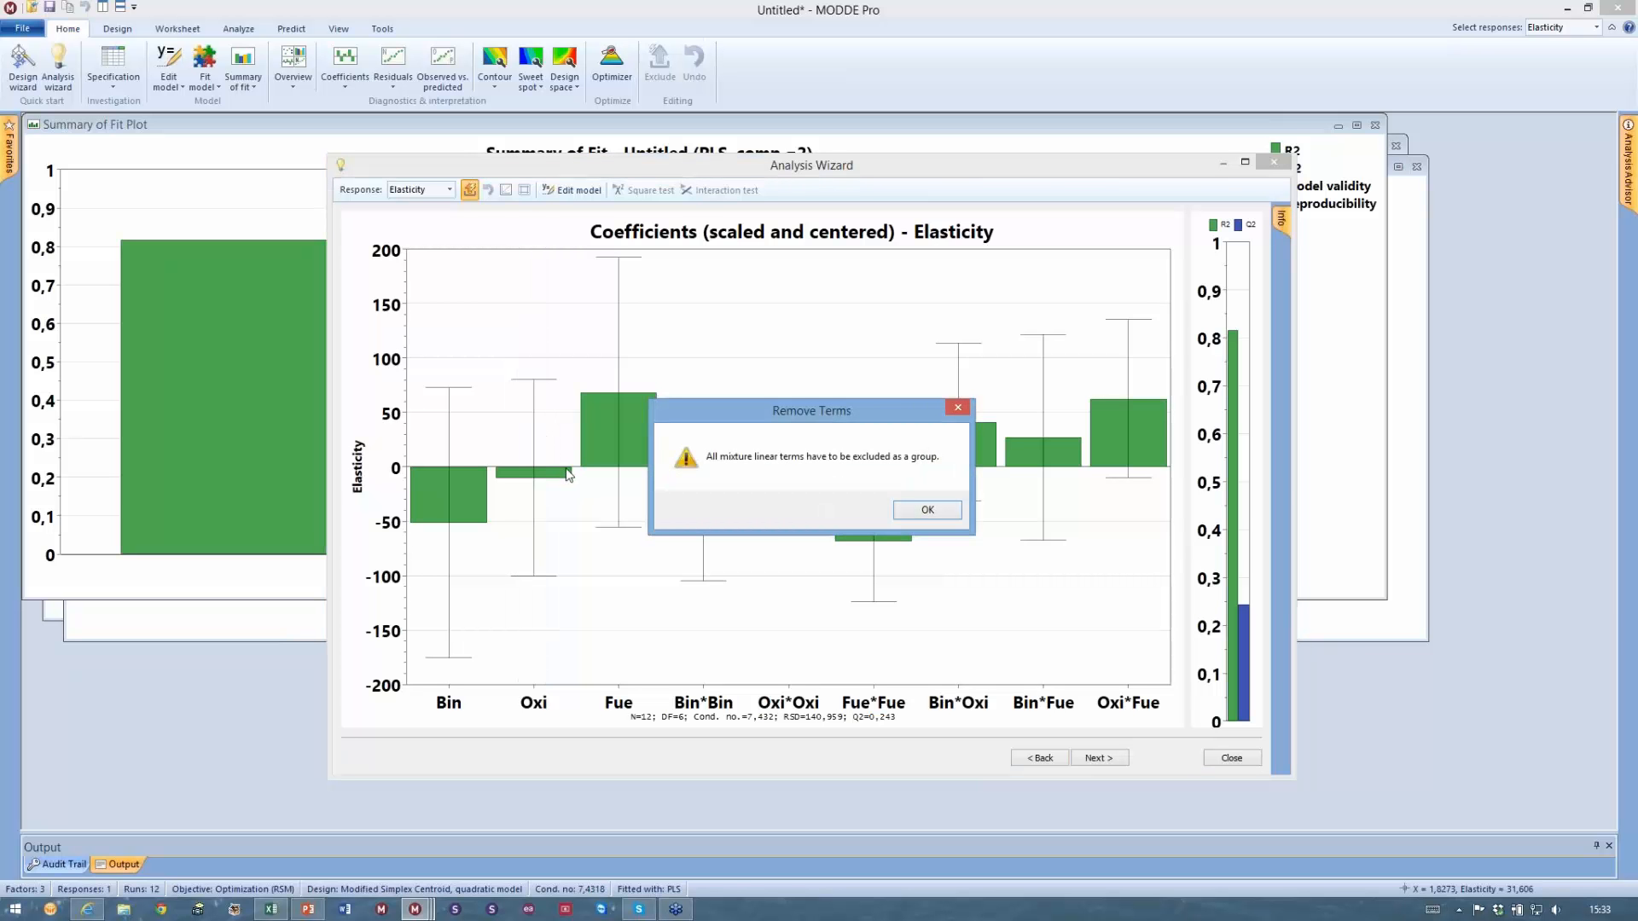
{"action": "left_click", "coordinate": [927, 510]}
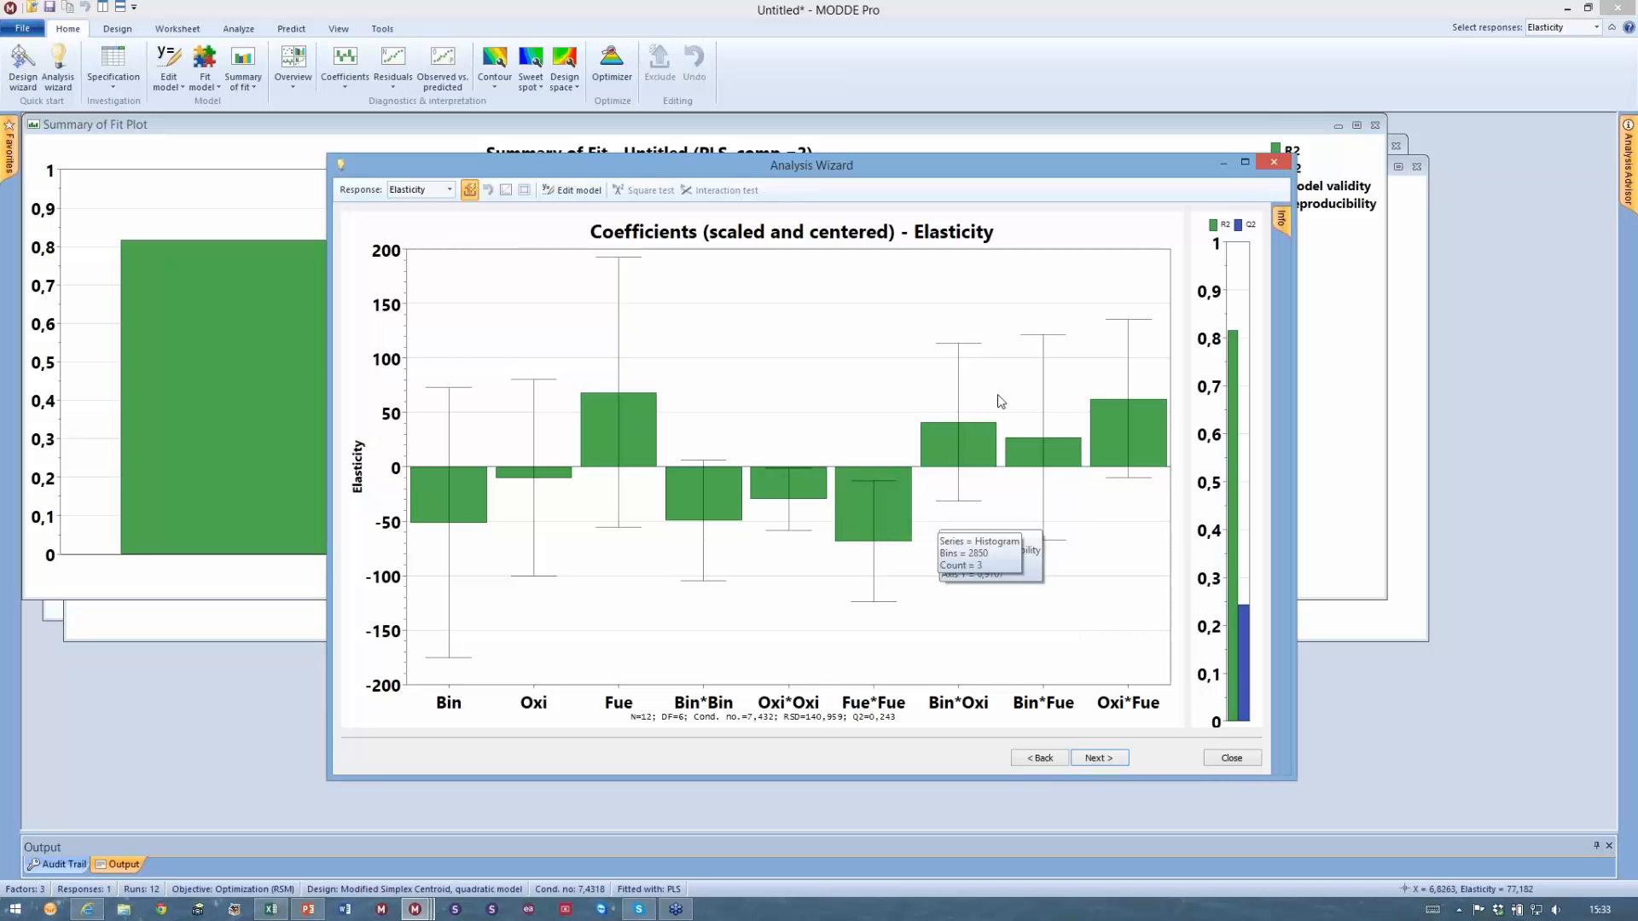
{"action": "left_click", "coordinate": [1040, 392]}
{"action": "key", "text": "Delete"}
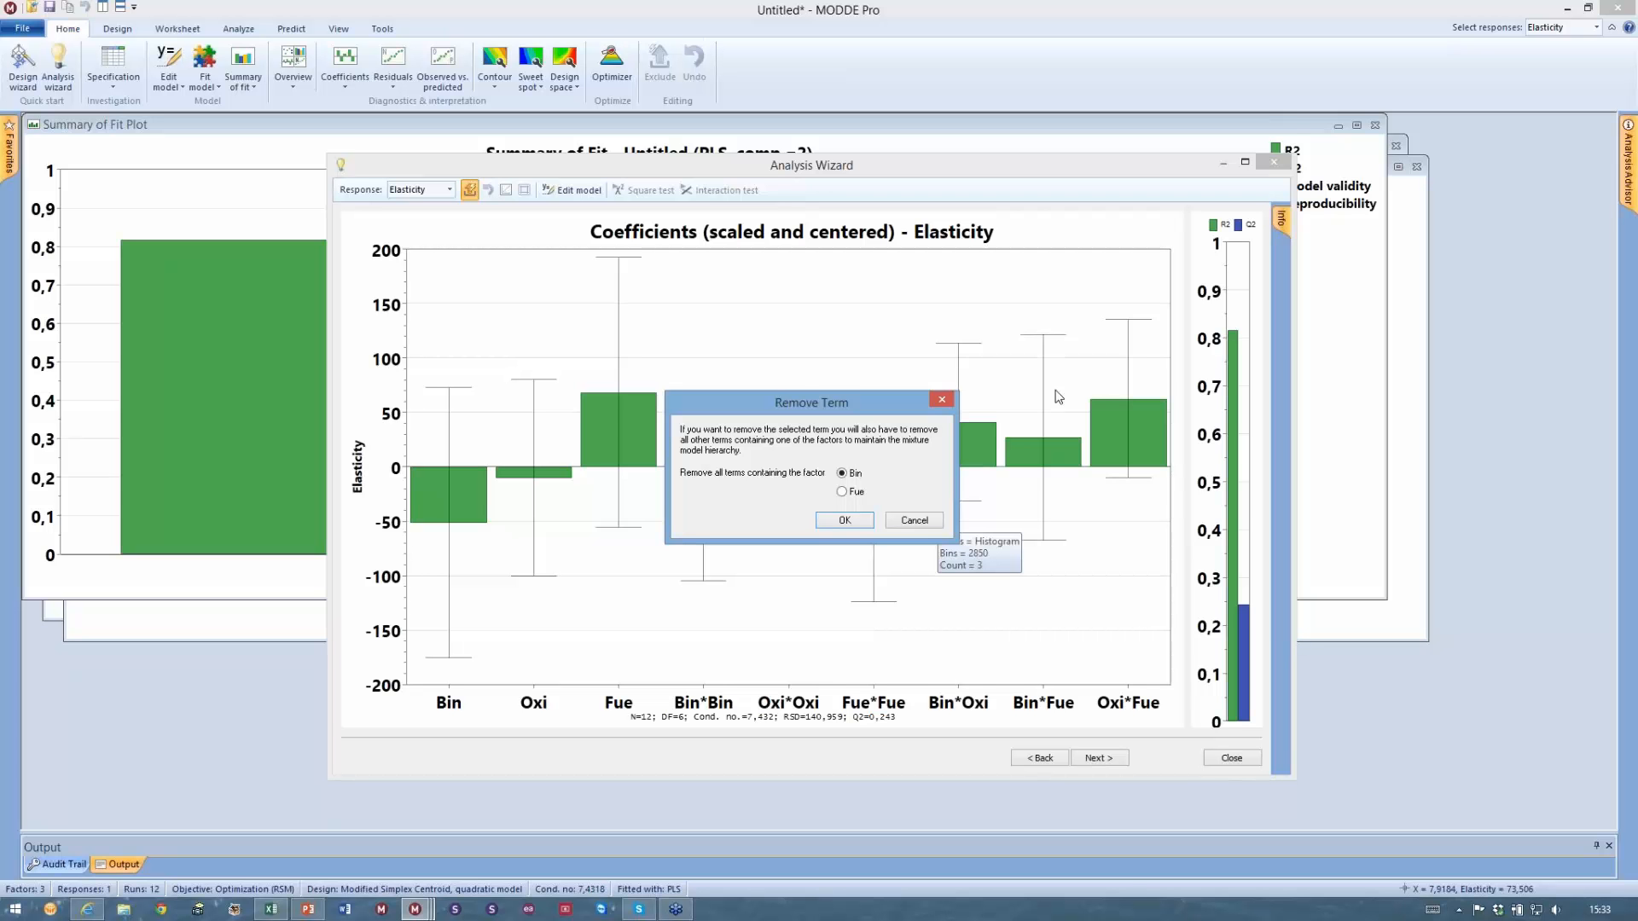
{"action": "left_click", "coordinate": [909, 521]}
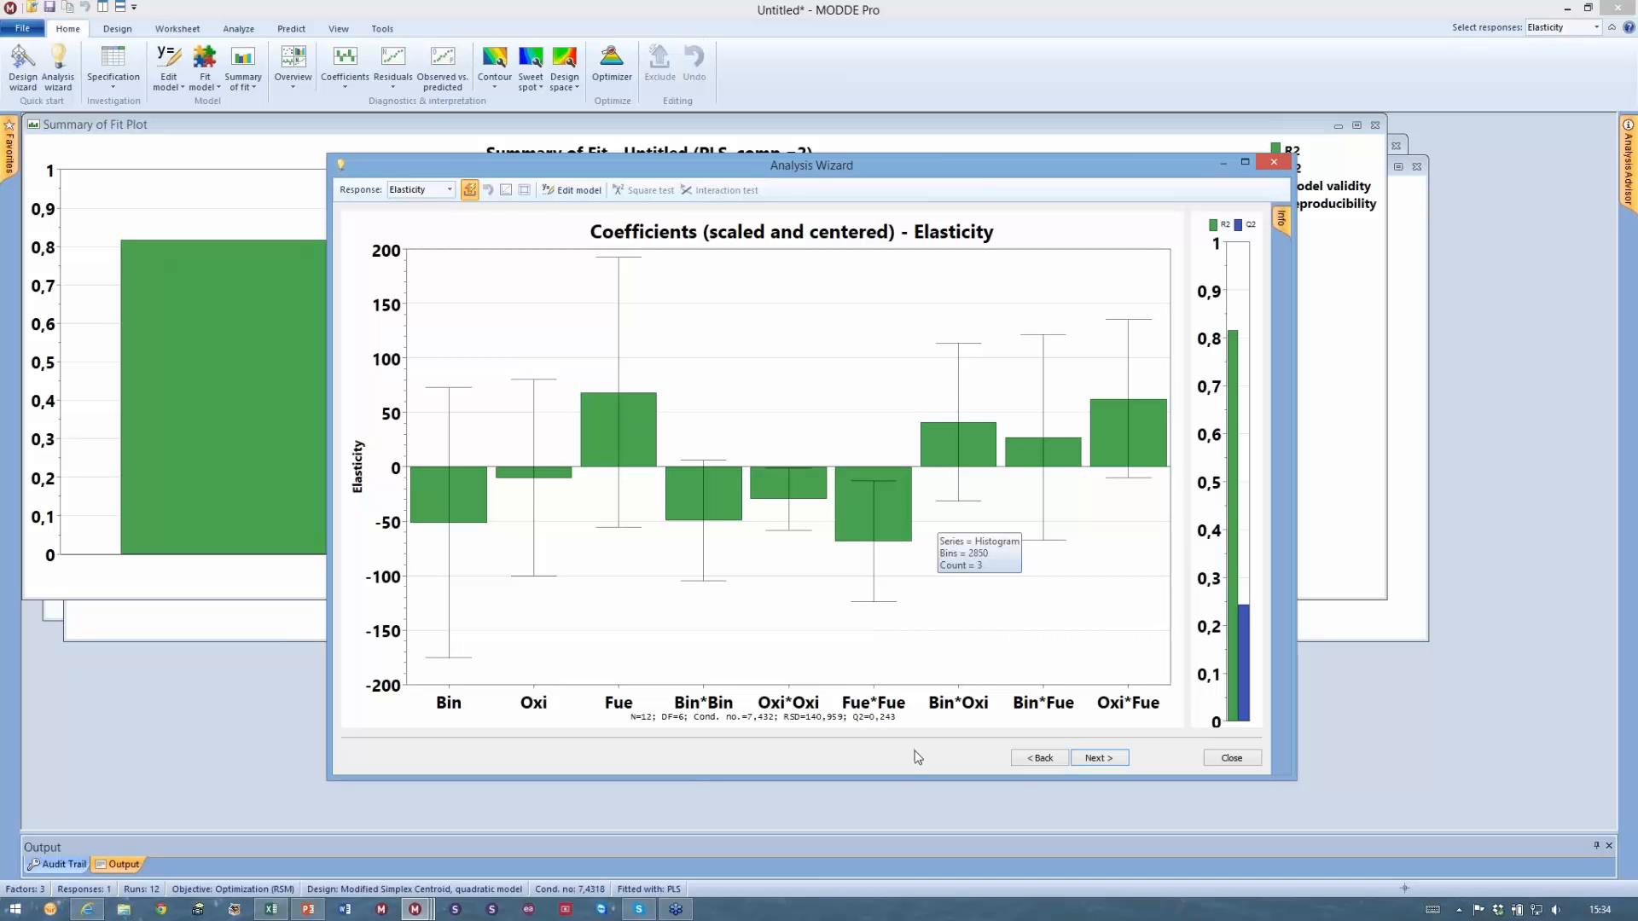
Examine the residuals normal probability and observed vs. predicted plots for Elasticity, and finish the analysis
{"action": "left_click", "coordinate": [1122, 760]}
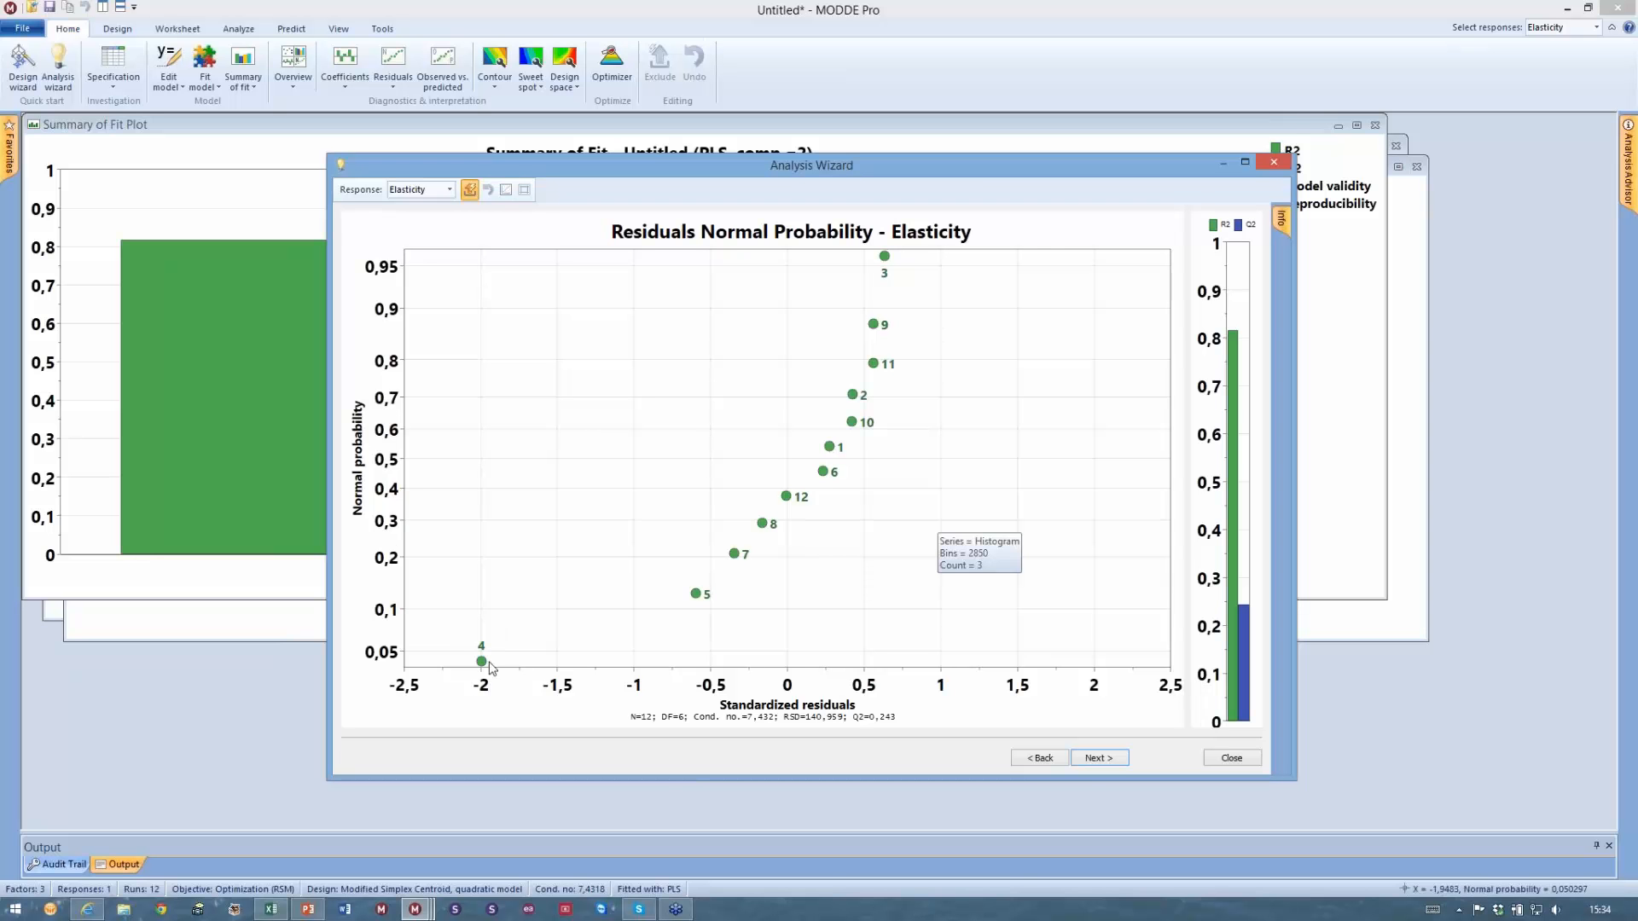
{"action": "mouse_move", "coordinate": [541, 681]}
{"action": "left_click", "coordinate": [1099, 758]}
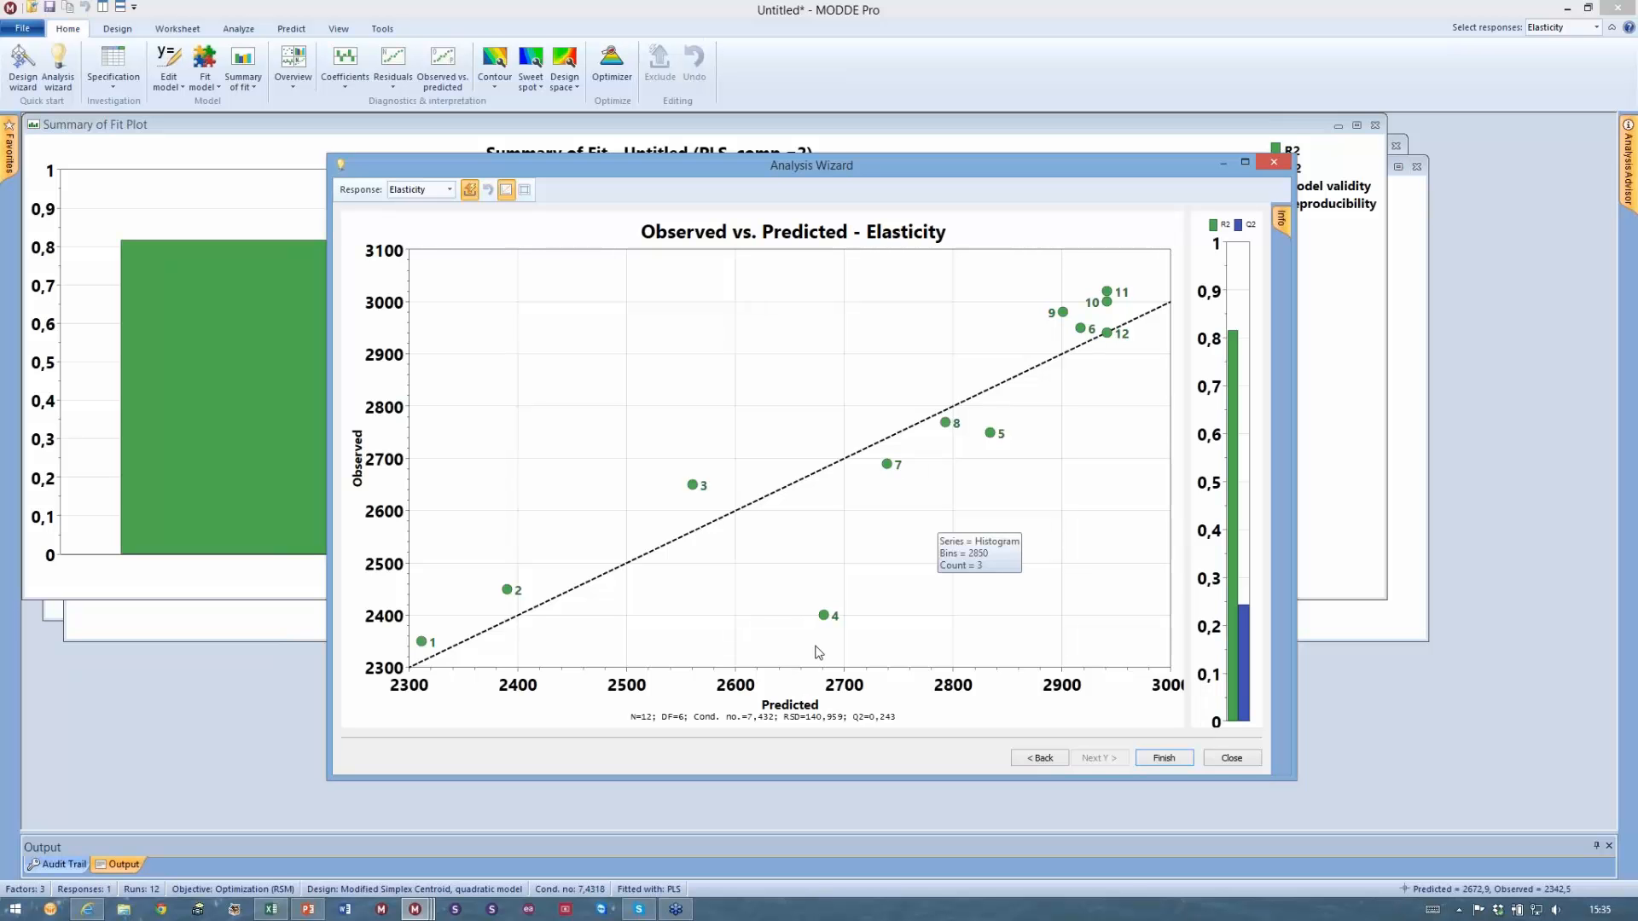
{"action": "left_click", "coordinate": [1164, 758]}
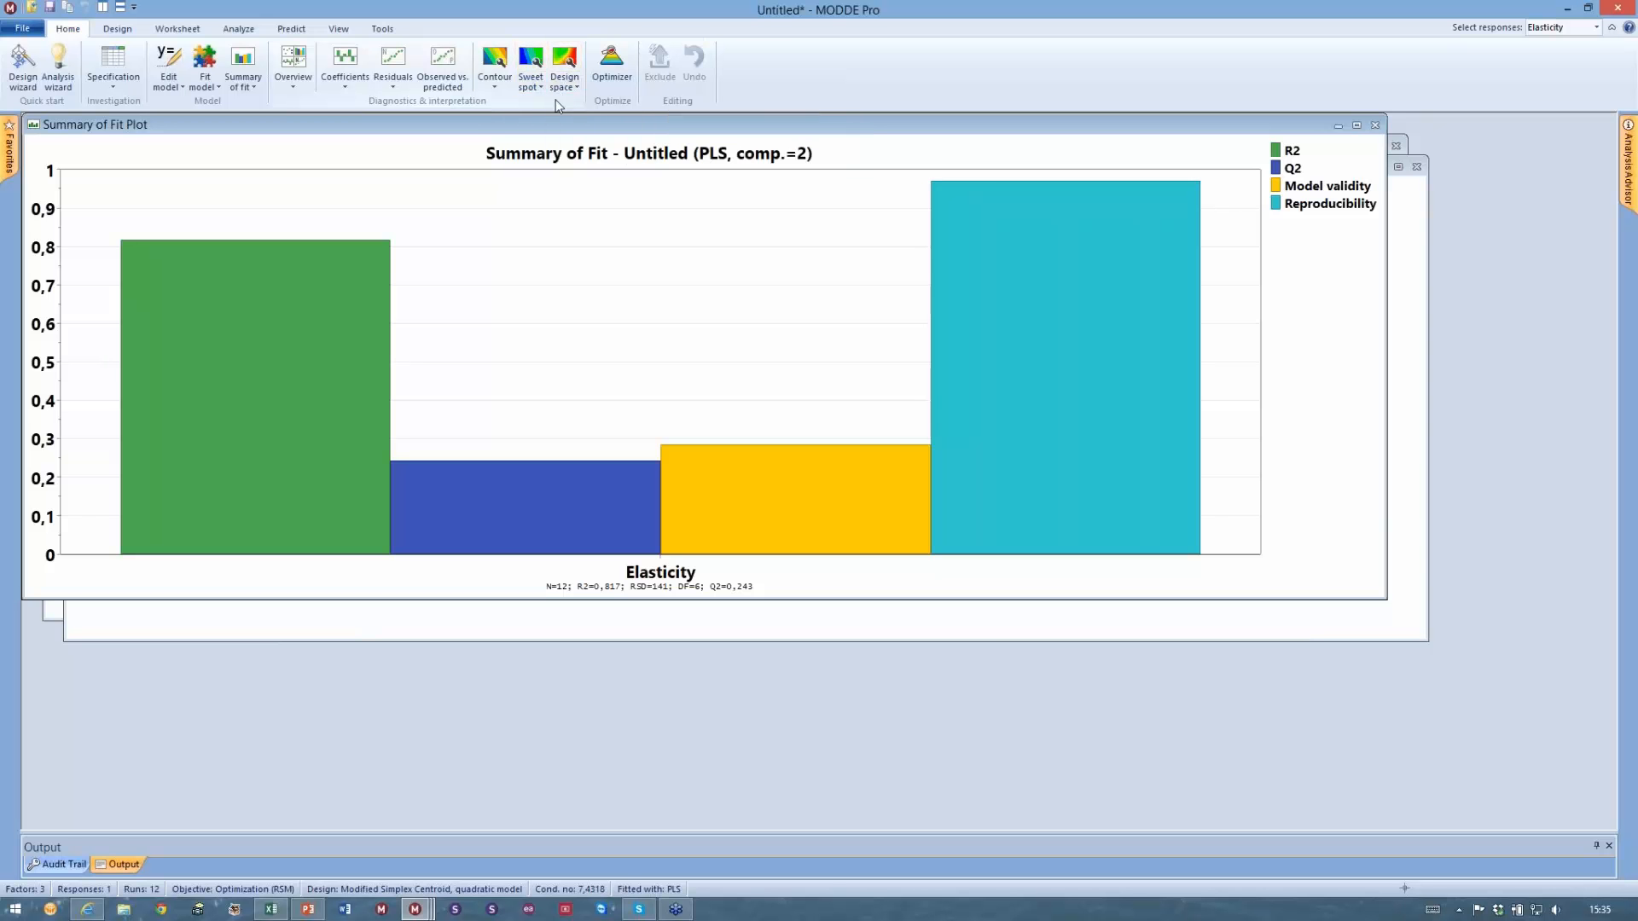
Create a mixture contour plot of Elasticity with Binder, Oxidizer and Fuel on the three axes
{"action": "left_click", "coordinate": [495, 62]}
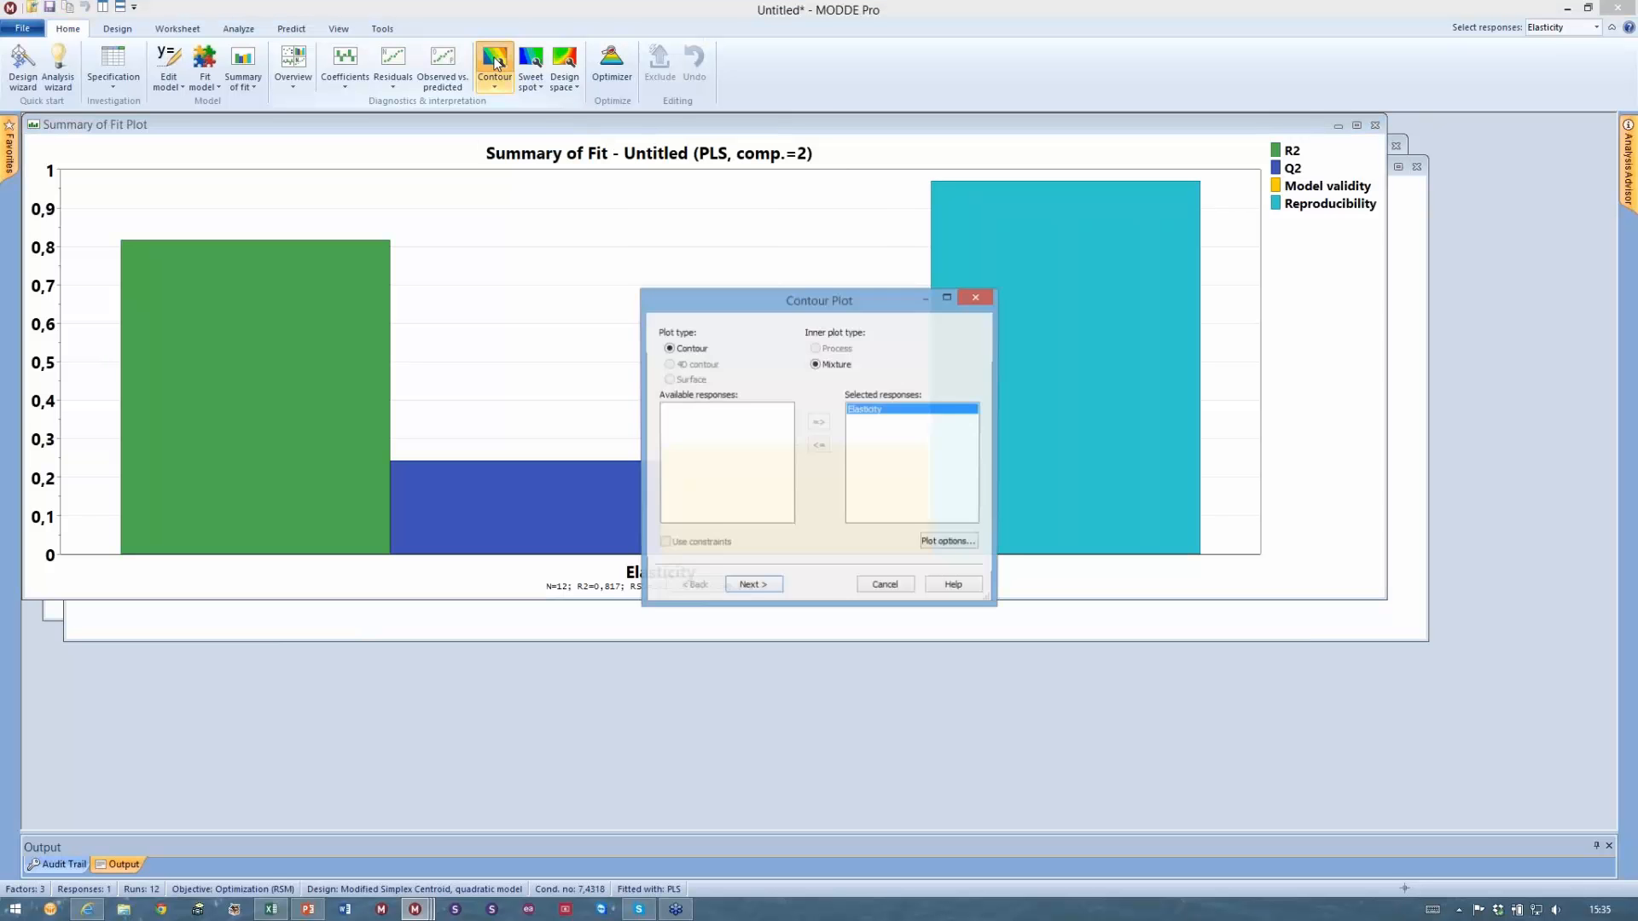
{"action": "left_click", "coordinate": [754, 587]}
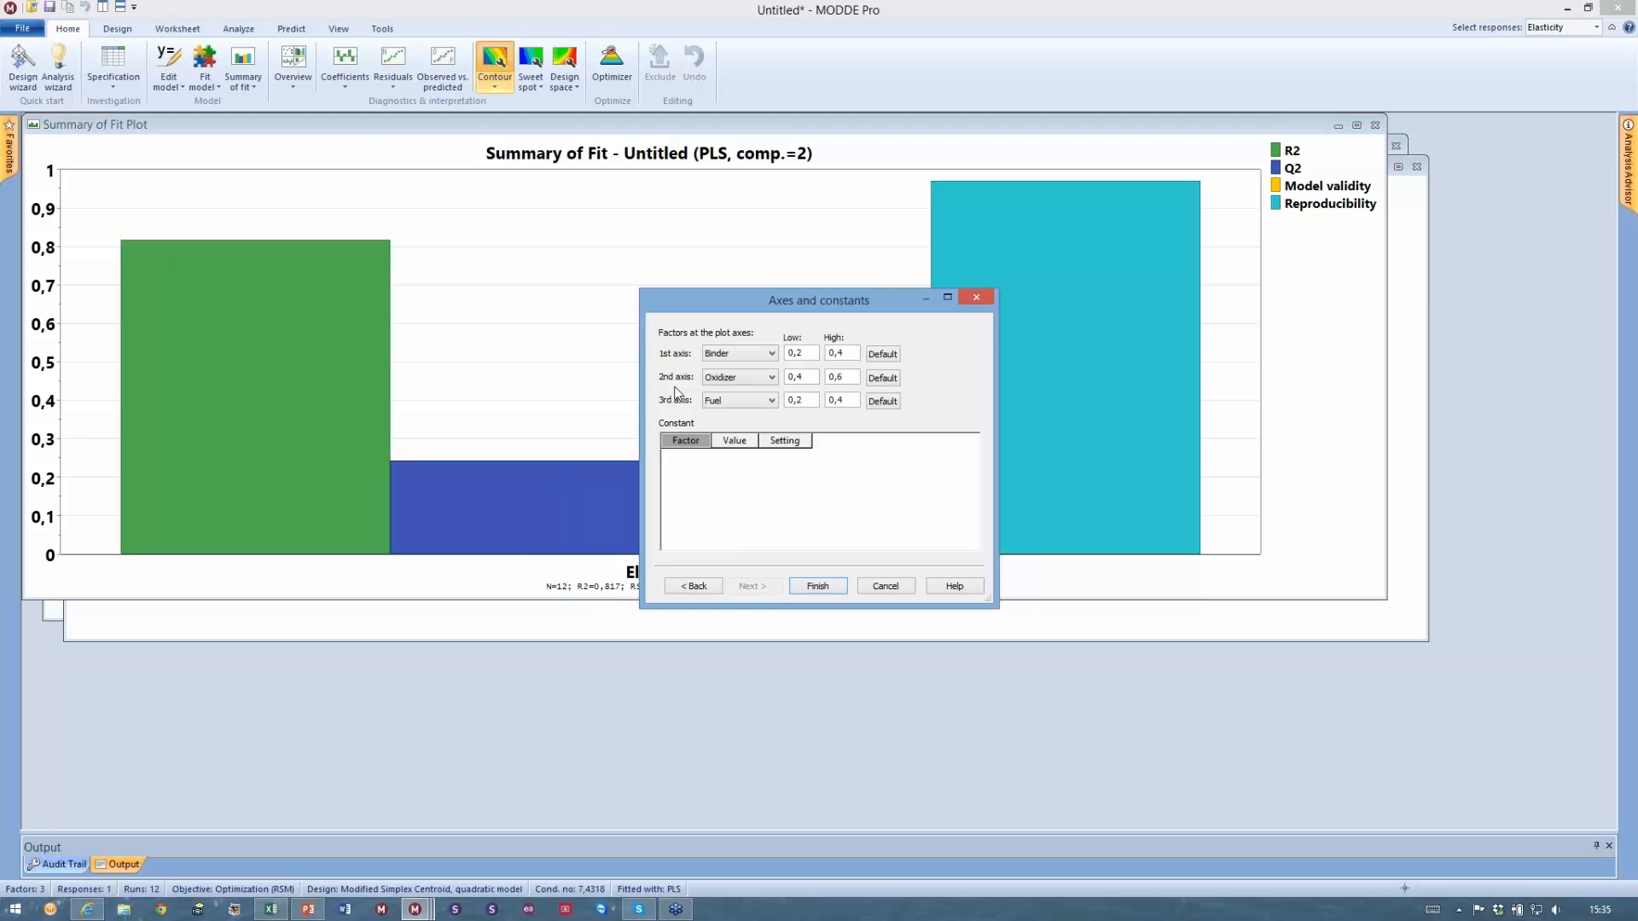
{"action": "left_click", "coordinate": [834, 587]}
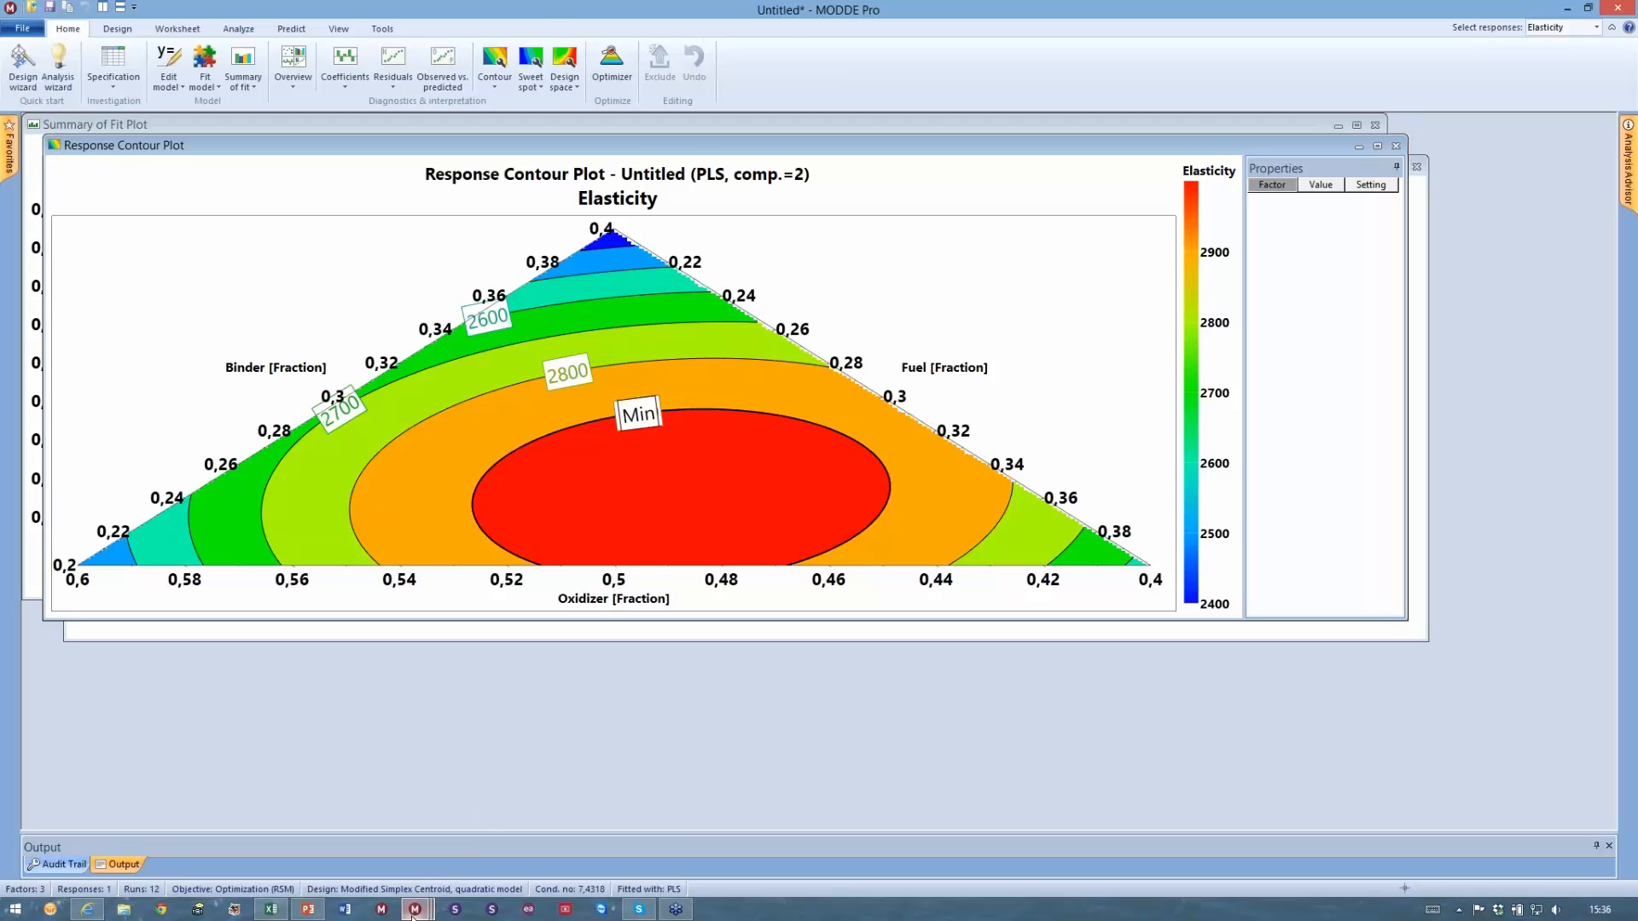
Switch to the open Bubbles_scr_M11_Low resolution.mip investigation and bring its factor table to the front
{"action": "mouse_move", "coordinate": [413, 913]}
{"action": "left_click", "coordinate": [578, 802]}
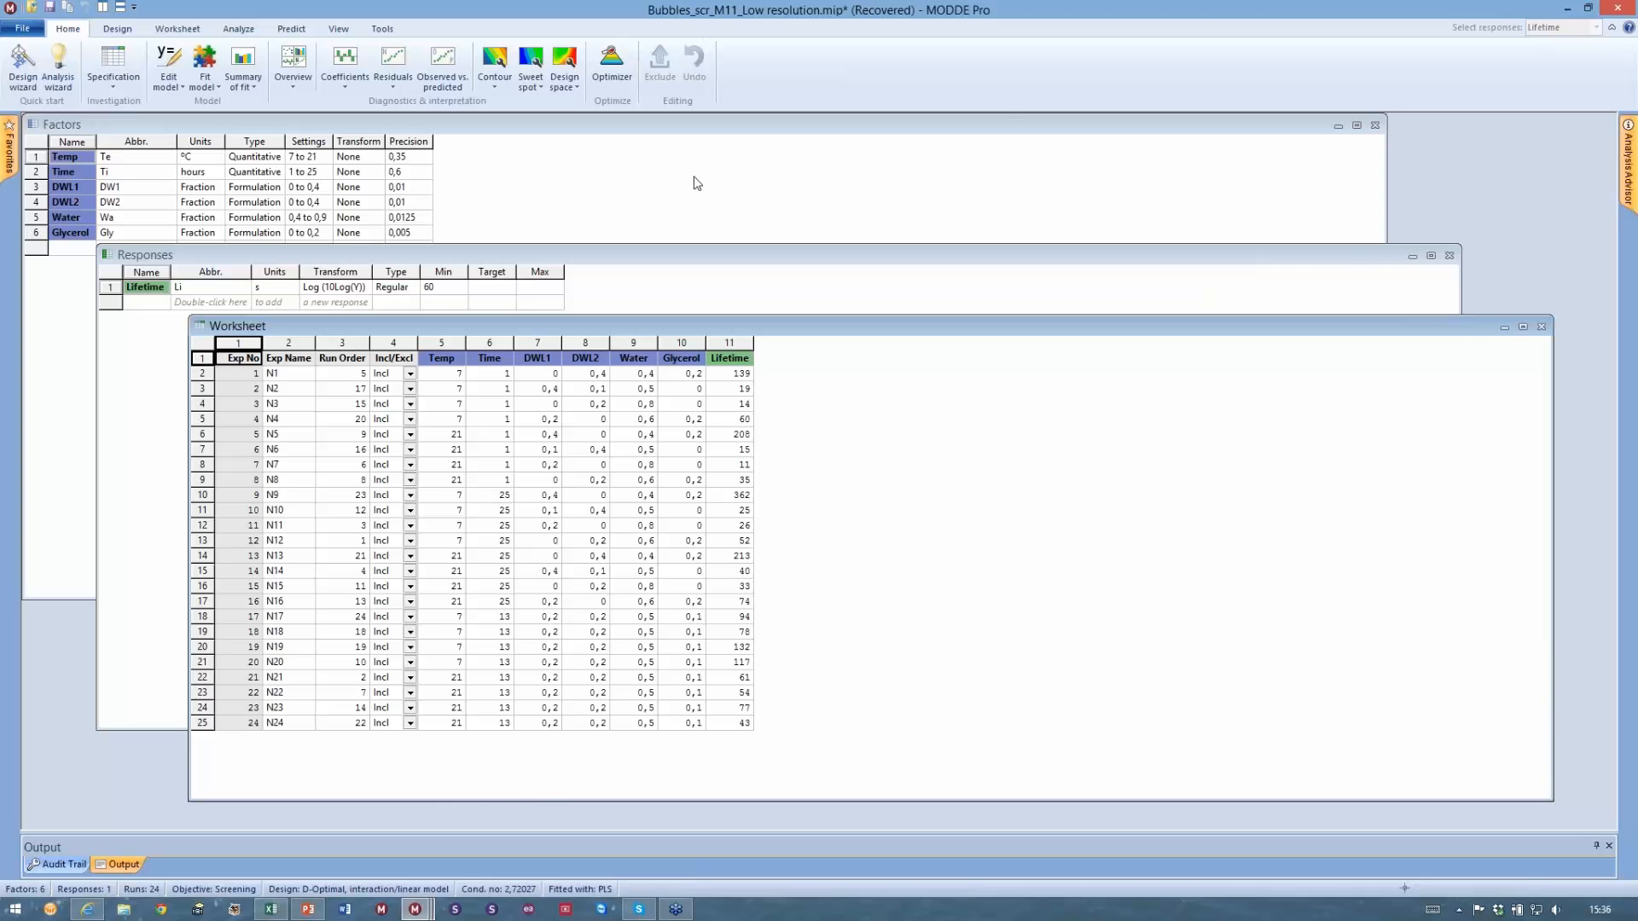
{"action": "left_click", "coordinate": [549, 136]}
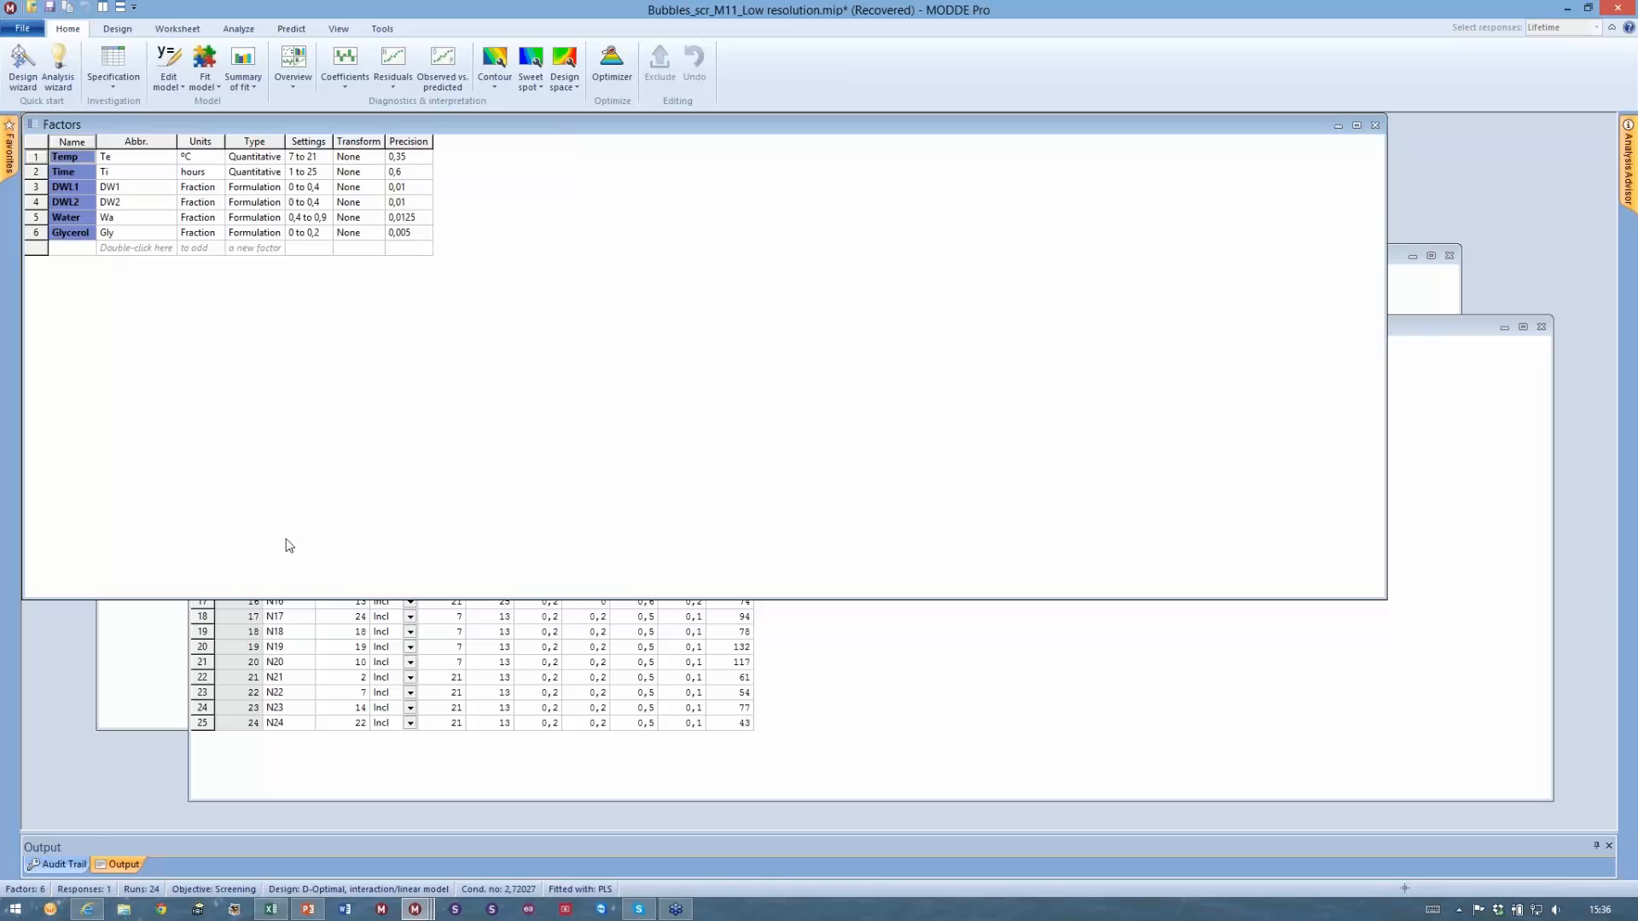
Bring the Responses table and the Worksheet to the front to review the Bubbles investigation's data
{"action": "left_click", "coordinate": [119, 685]}
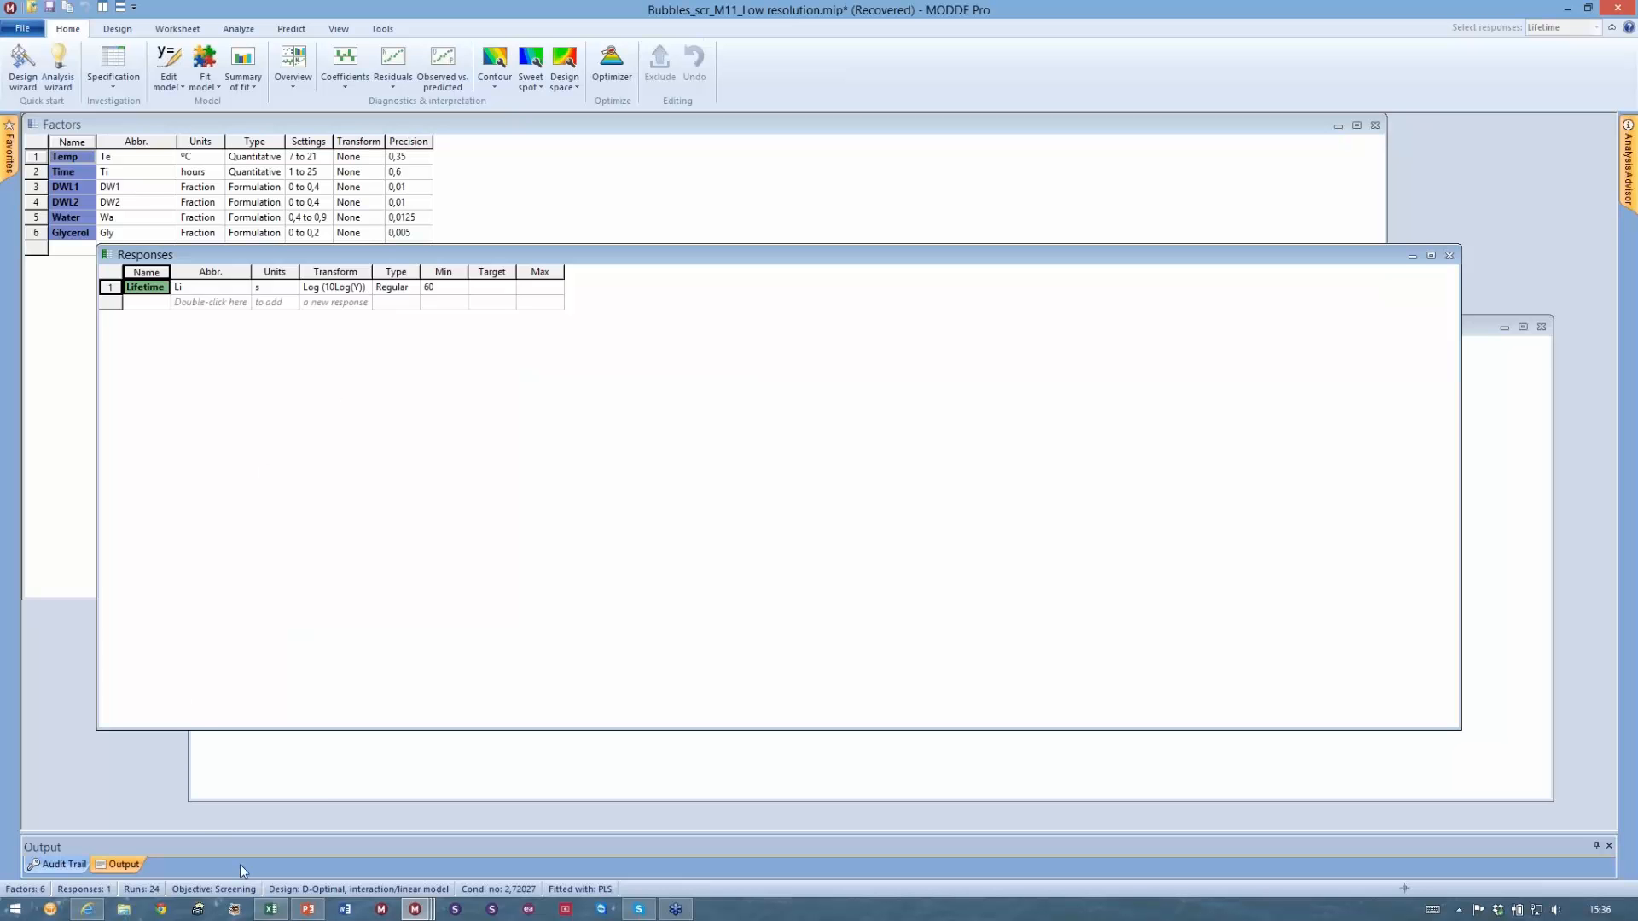
{"action": "left_click", "coordinate": [296, 784]}
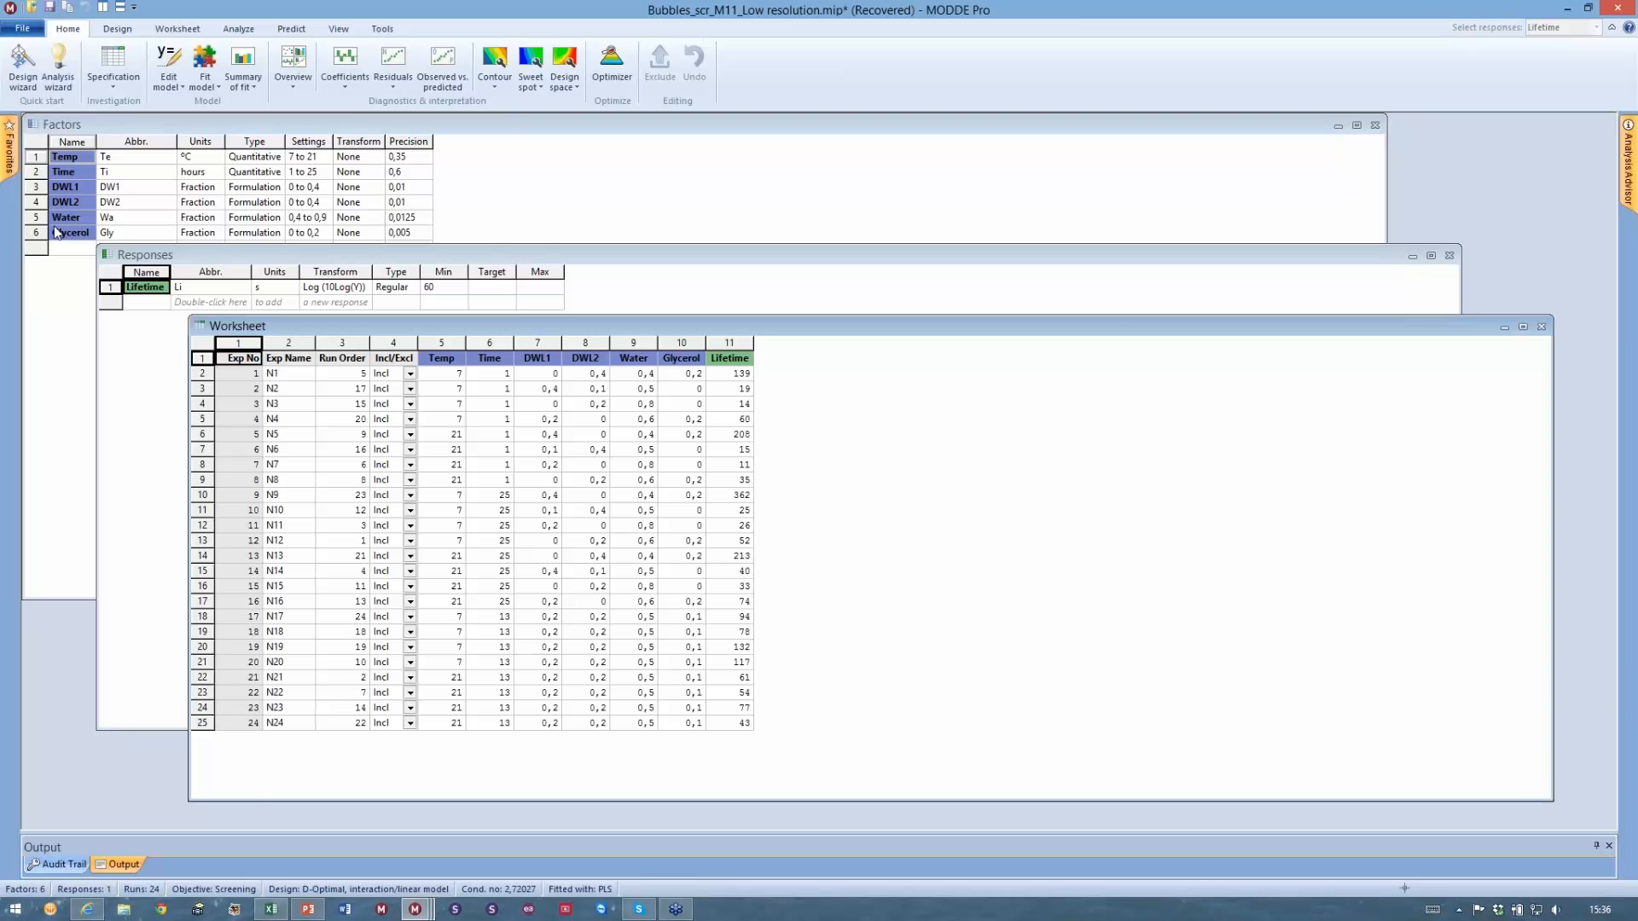
Start the Analysis Wizard for Lifetime, enlarge its window, and advance from the replicate plot to the histogram
{"action": "left_click", "coordinate": [68, 77]}
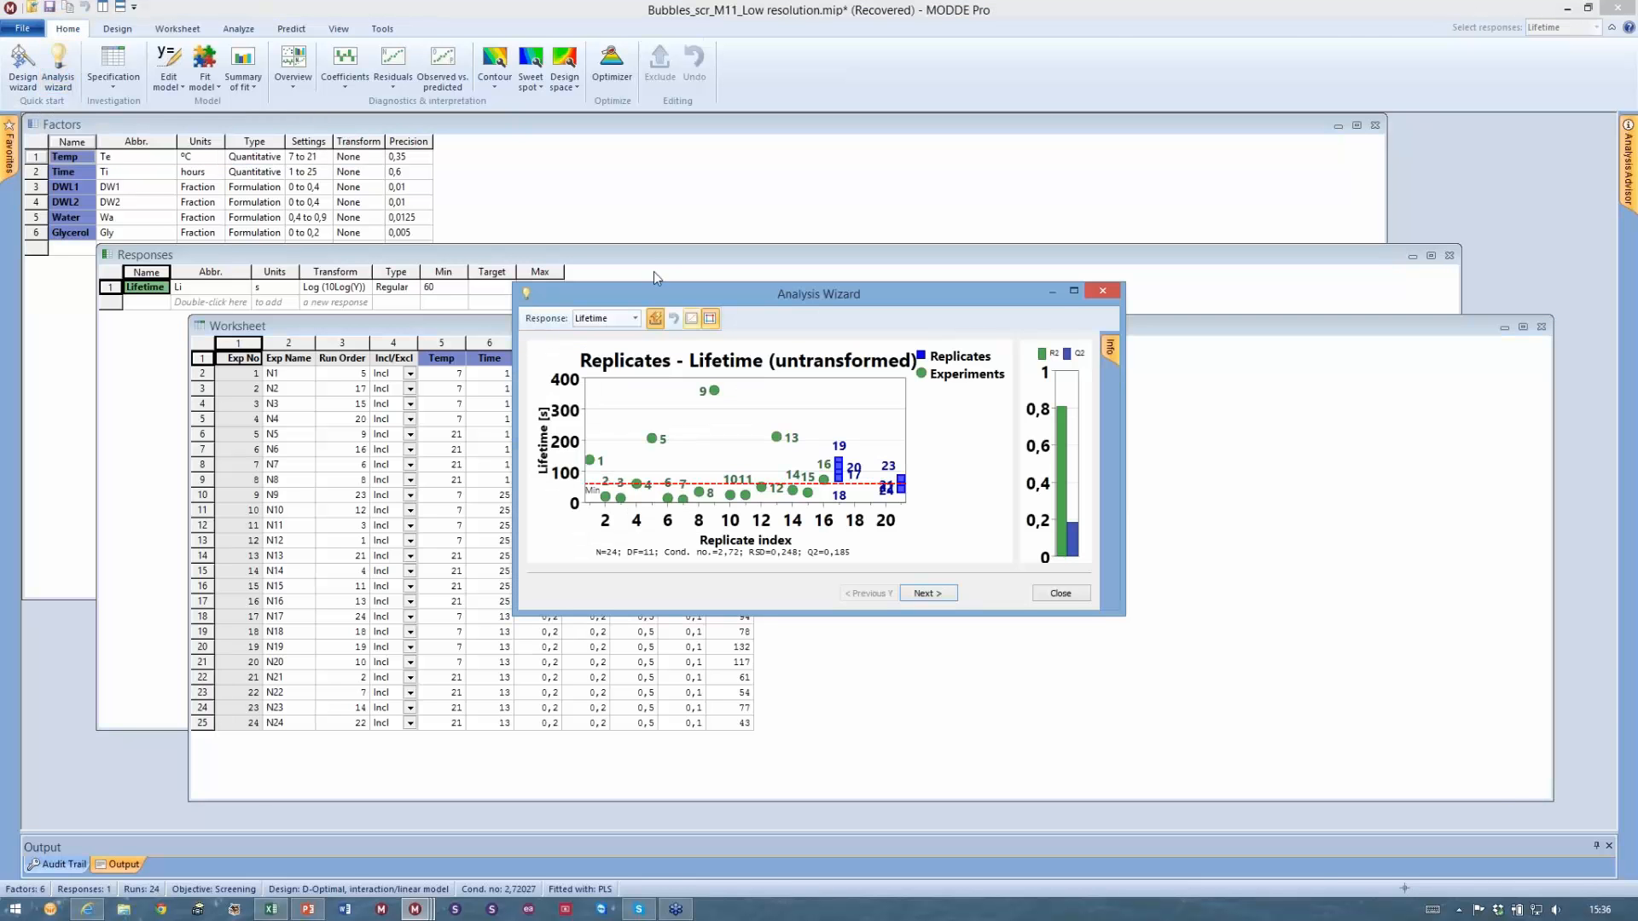
{"action": "left_click_drag", "start_coordinate": [636, 289], "coordinate": [447, 158]}
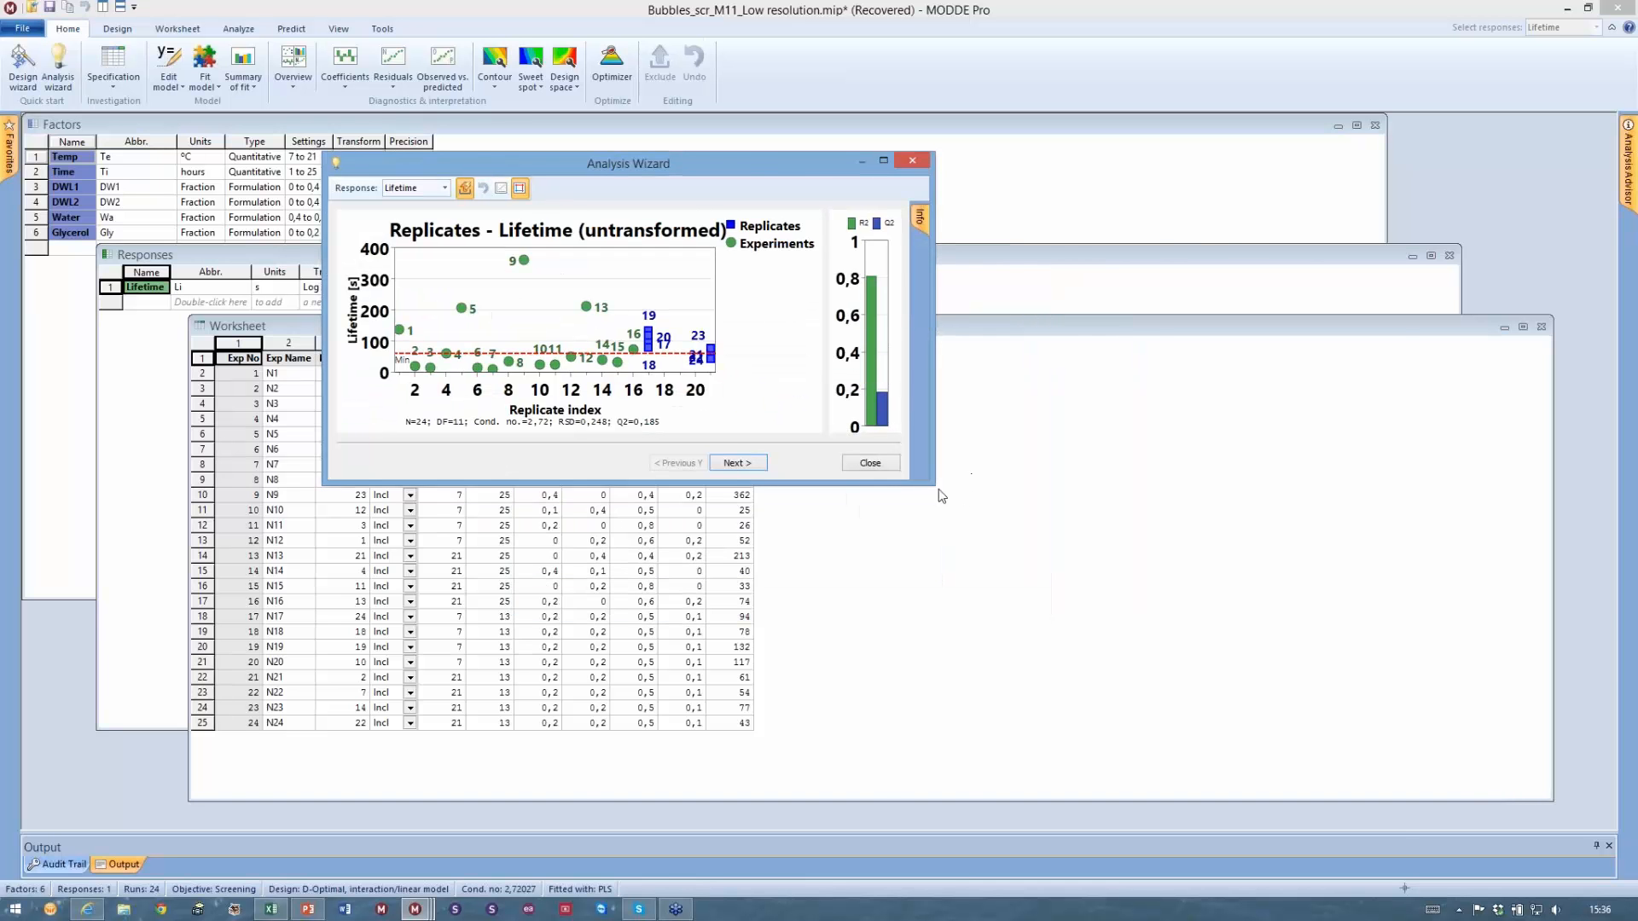
{"action": "left_click_drag", "start_coordinate": [936, 485], "coordinate": [1310, 817]}
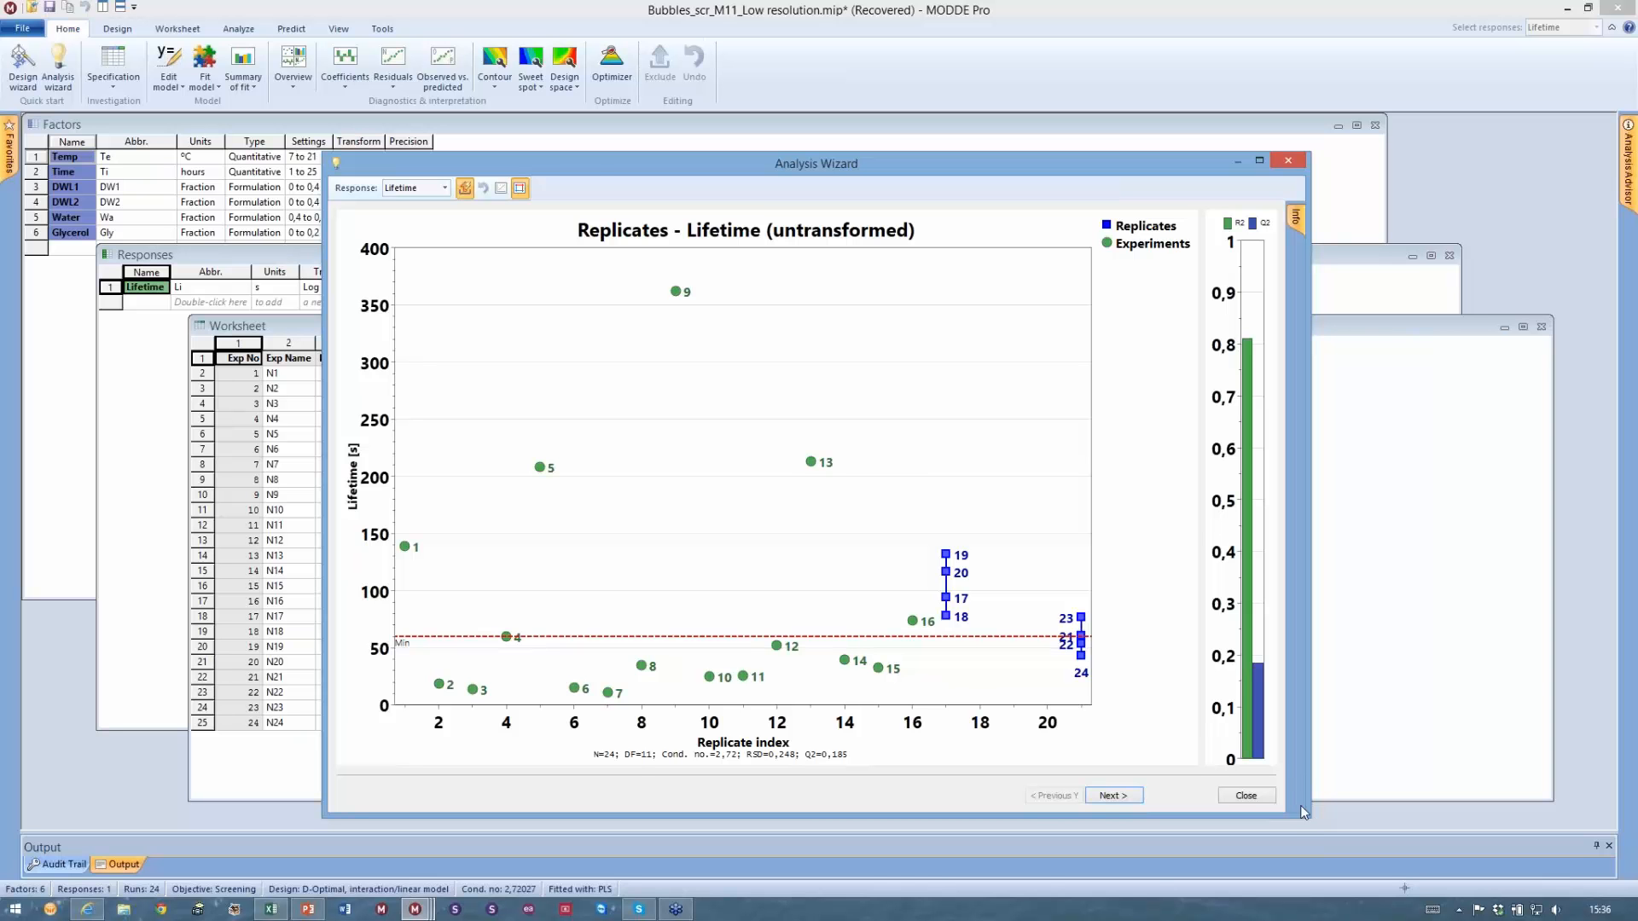
{"action": "left_click", "coordinate": [1112, 799]}
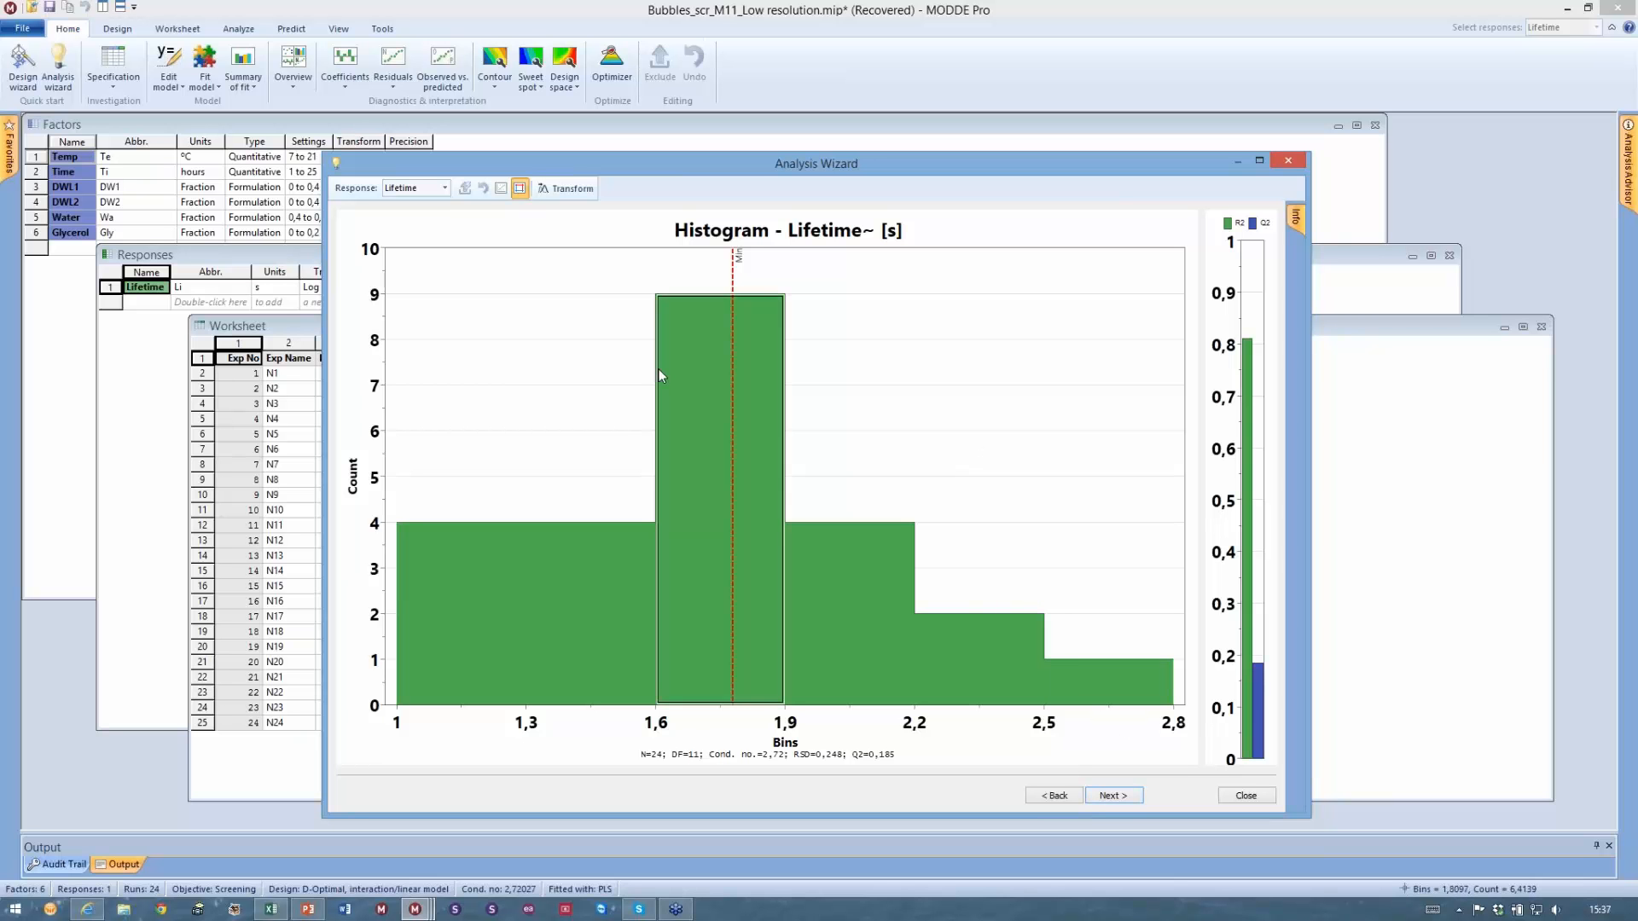
Set the Lifetime transformation to None and check the effect on Q2
{"action": "left_click", "coordinate": [586, 199]}
{"action": "left_click_drag", "start_coordinate": [821, 417], "coordinate": [1022, 299]}
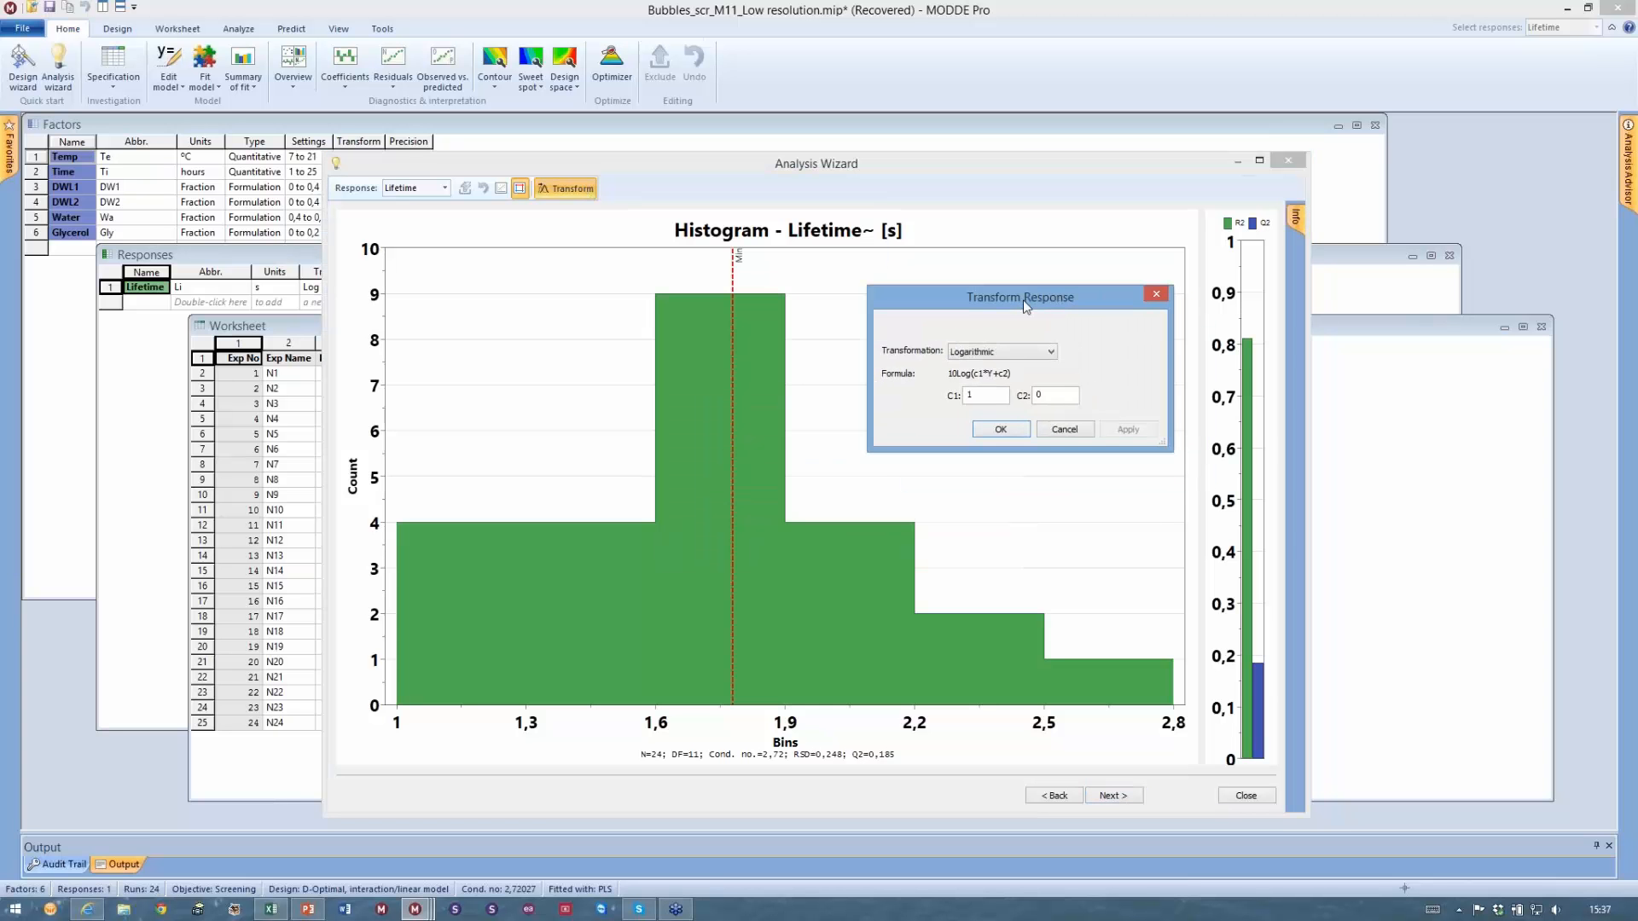
{"action": "left_click", "coordinate": [1034, 353]}
{"action": "left_click", "coordinate": [1007, 366]}
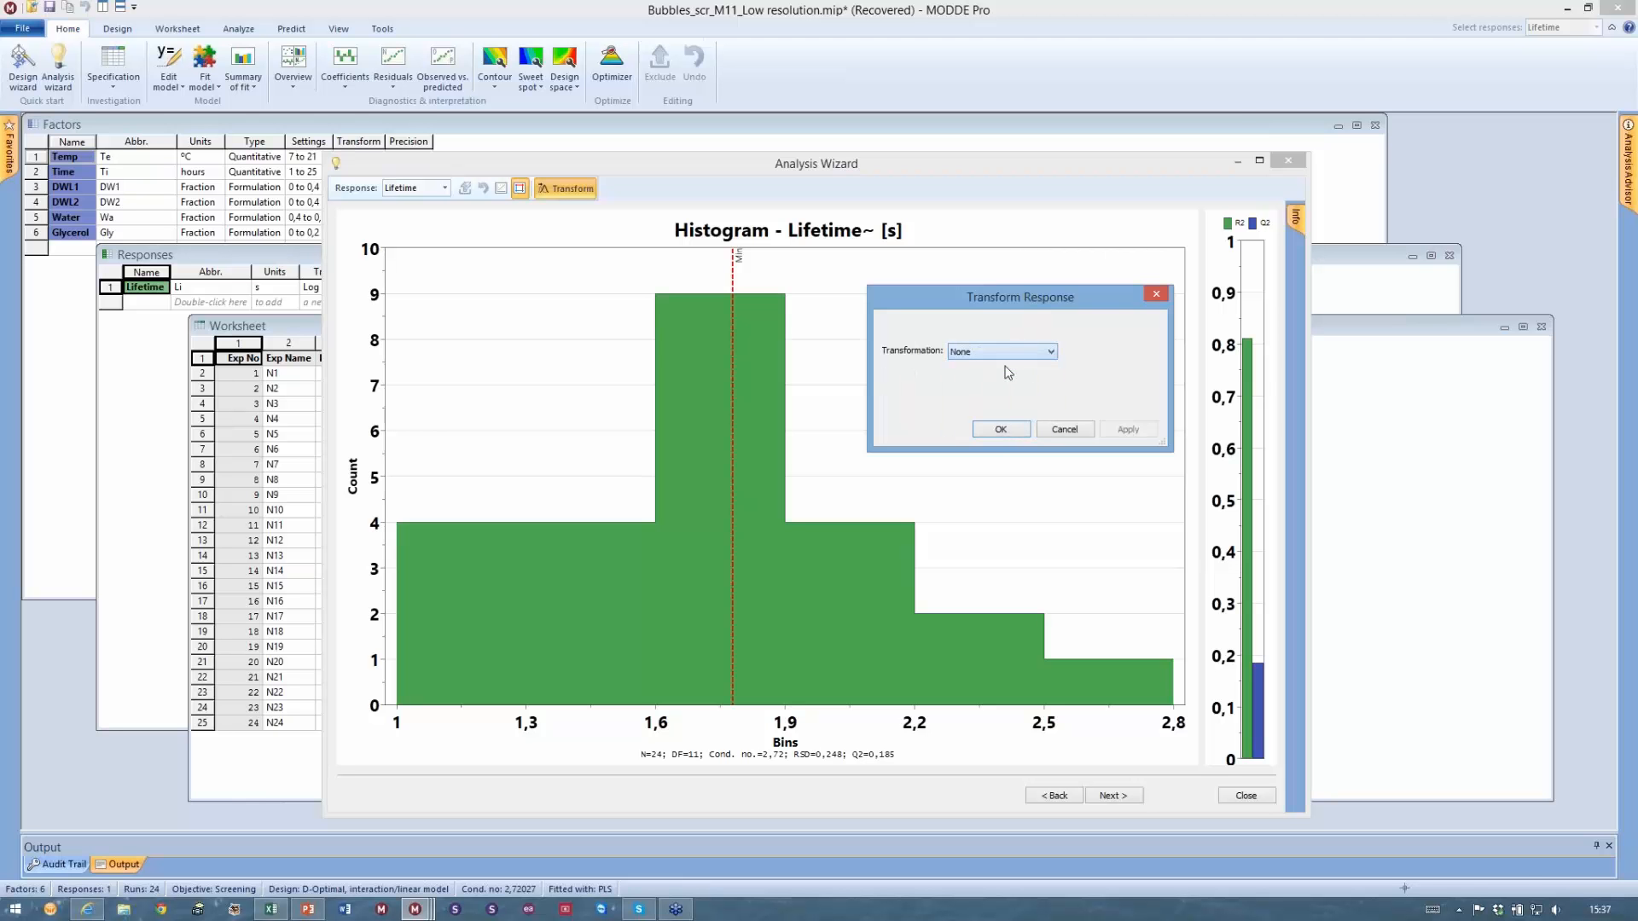
{"action": "left_click", "coordinate": [1000, 431]}
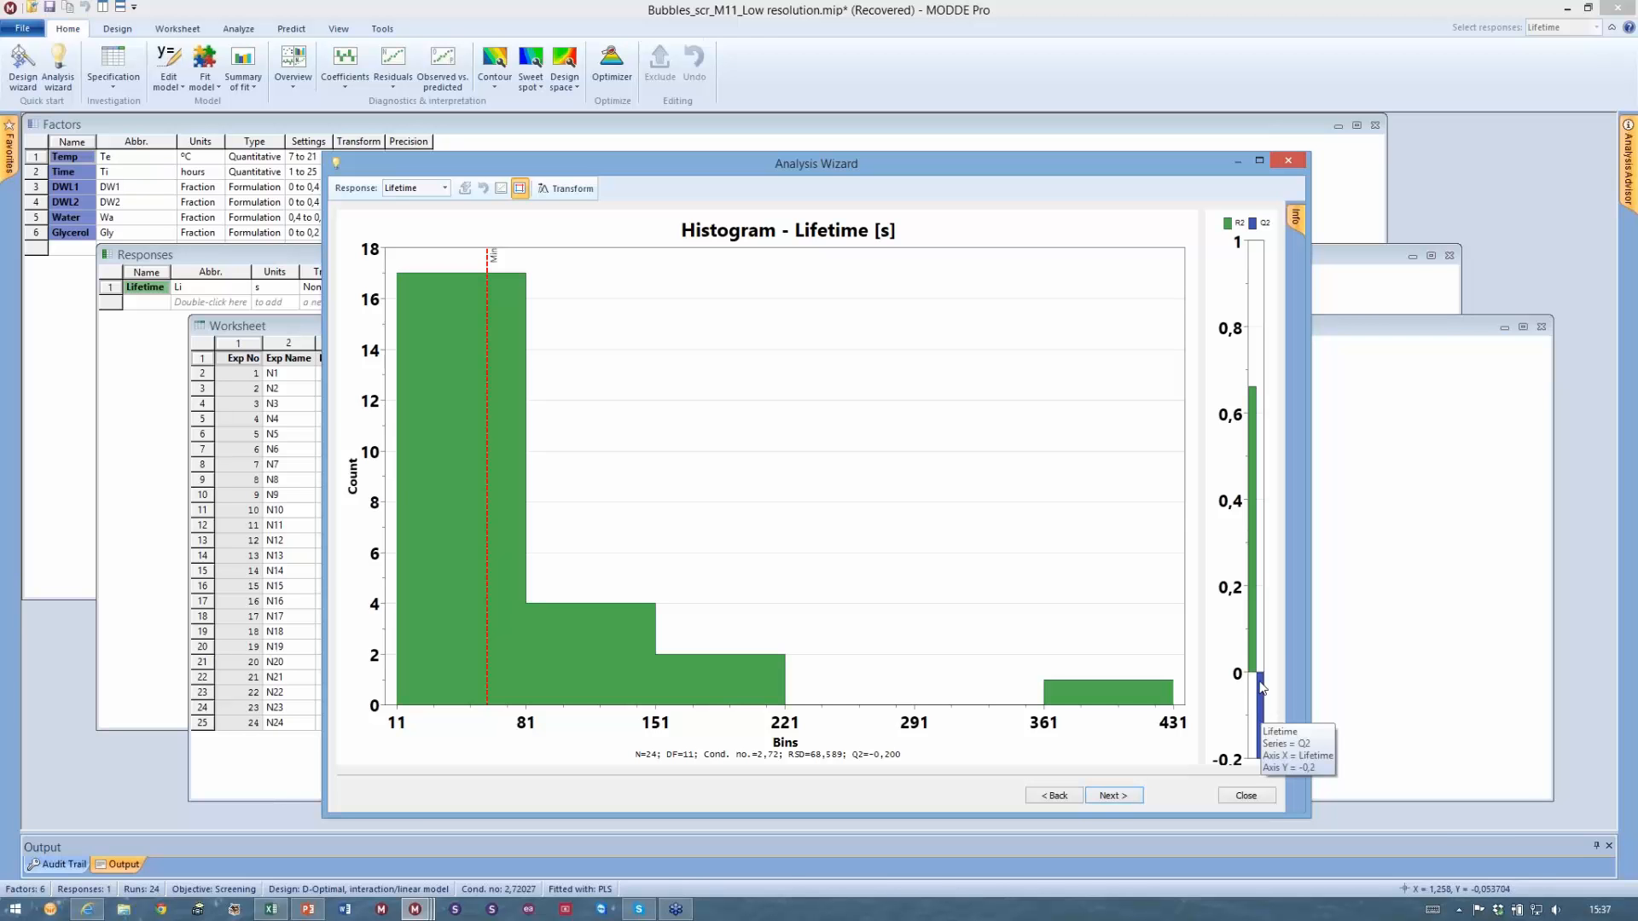
{"action": "mouse_move", "coordinate": [1262, 699]}
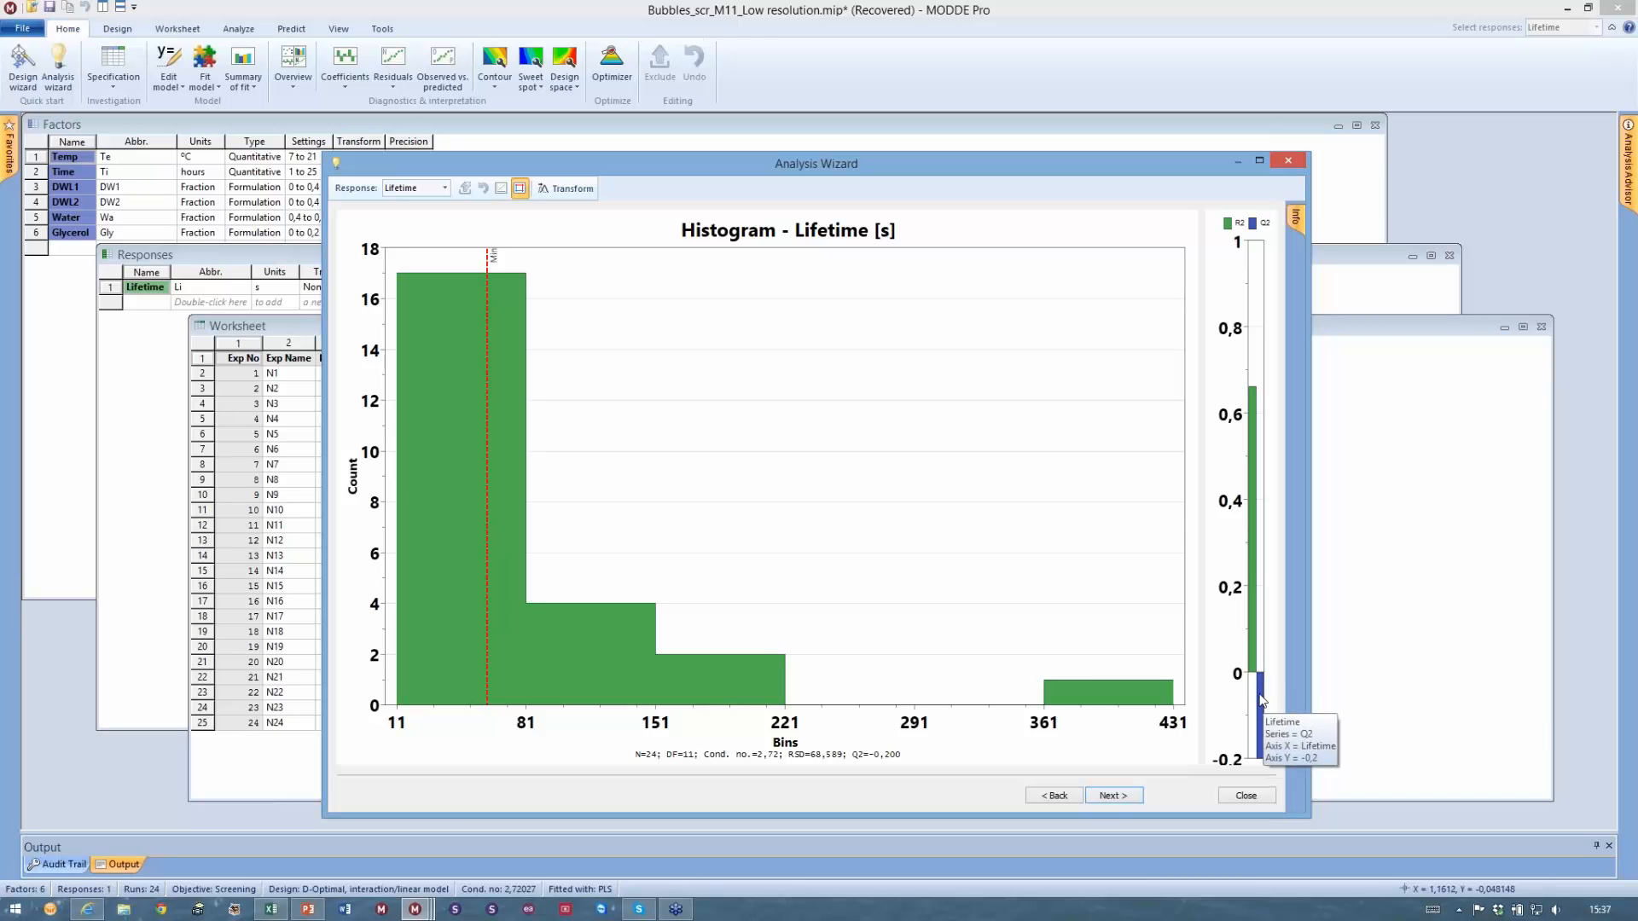
Restore the Logarithmic transformation of Lifetime with C1 at 1 and C2 at 0
{"action": "right_click", "coordinate": [933, 409]}
{"action": "left_click", "coordinate": [566, 188]}
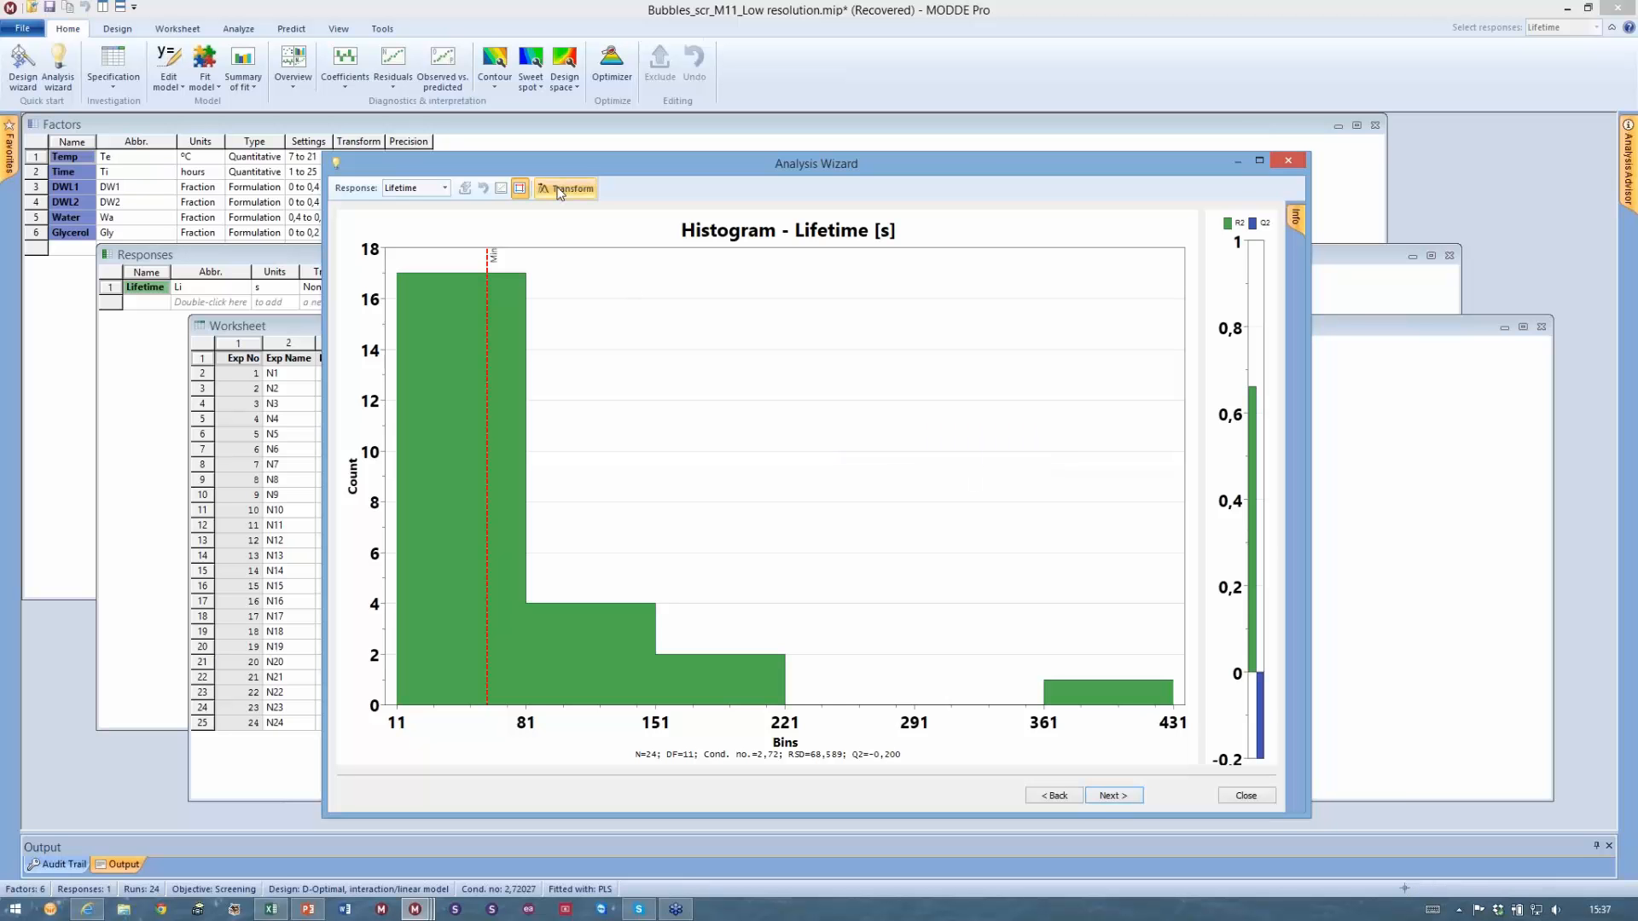
{"action": "left_click", "coordinate": [808, 471]}
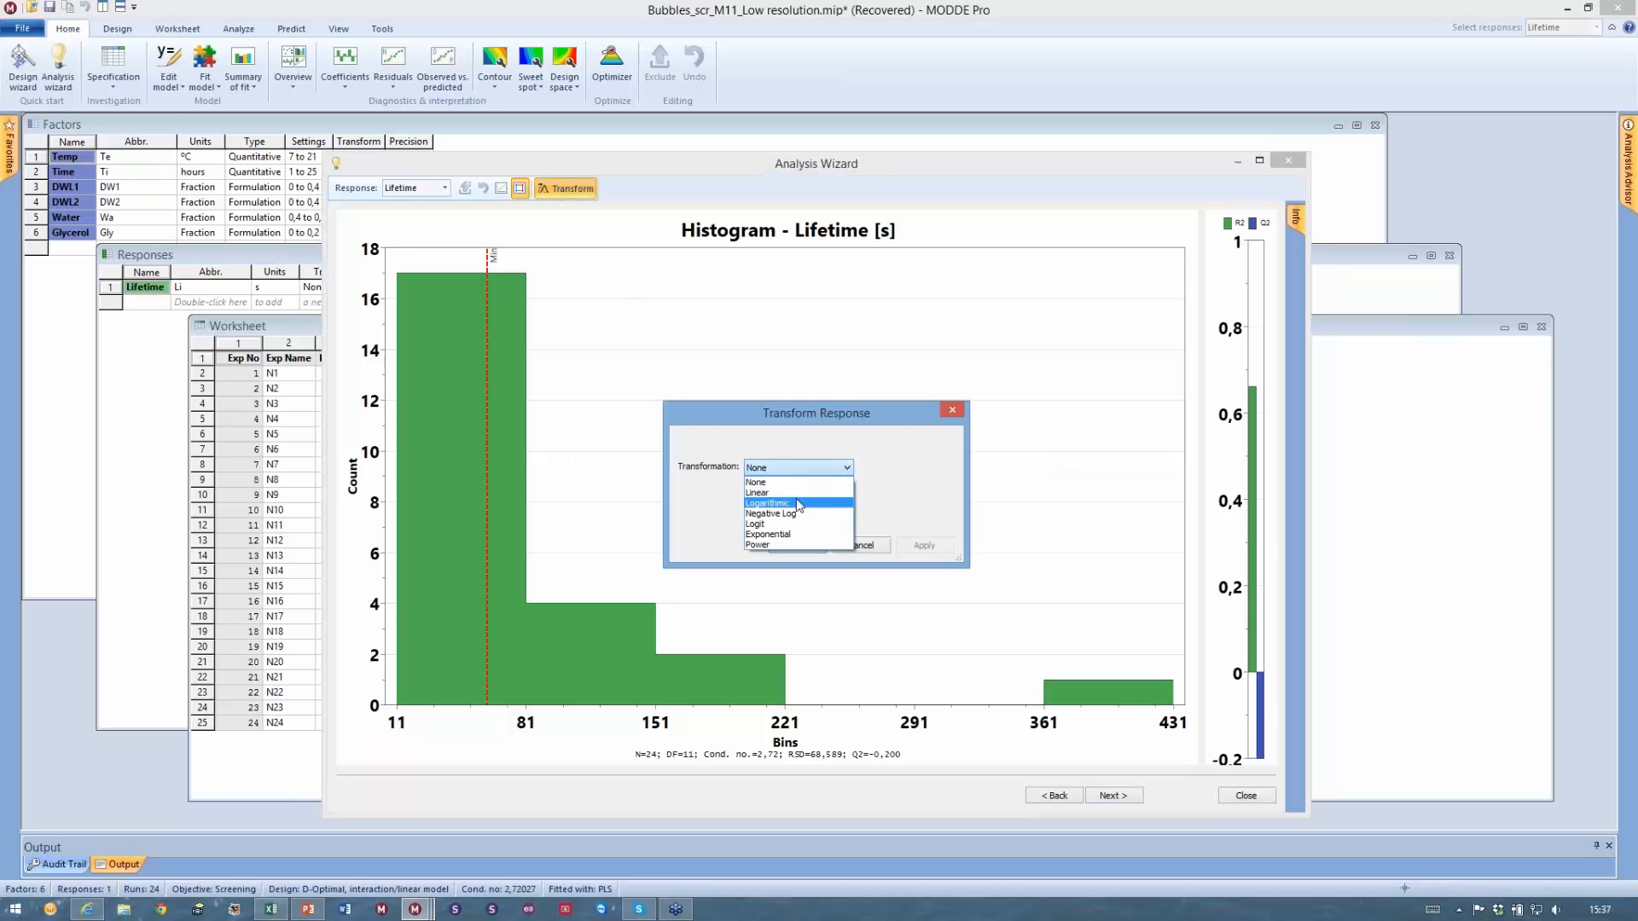
{"action": "left_click", "coordinate": [793, 493]}
{"action": "left_click", "coordinate": [924, 545]}
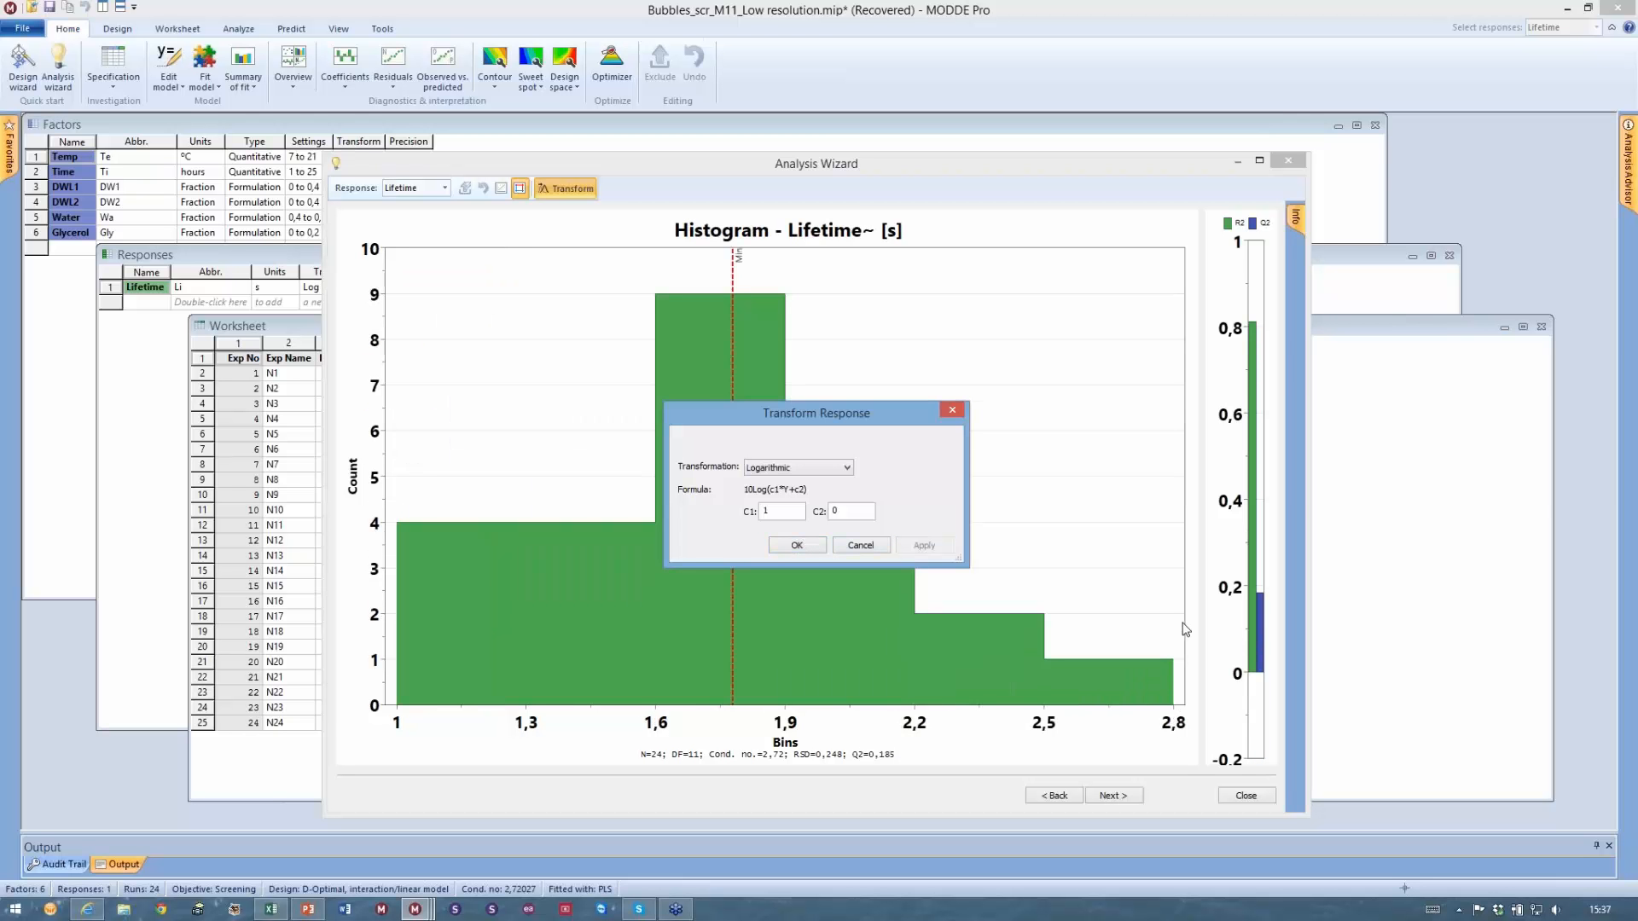
{"action": "left_click", "coordinate": [799, 547]}
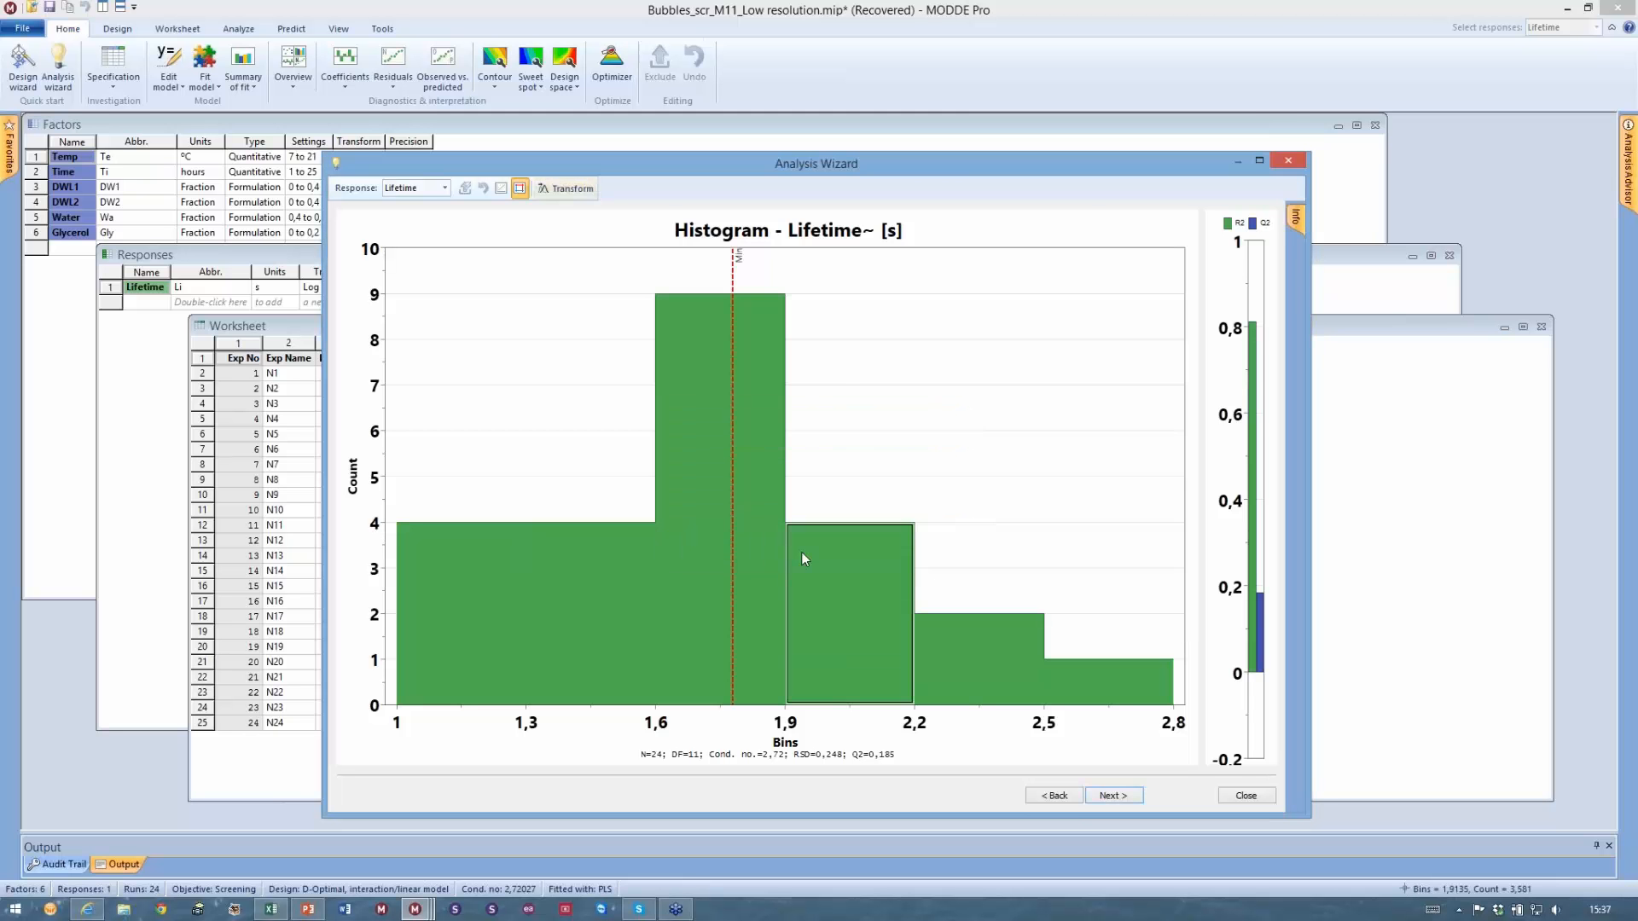
Advance past the summary of fit to the coefficient plot and remove all interaction terms from the Lifetime model
{"action": "left_click", "coordinate": [1109, 799]}
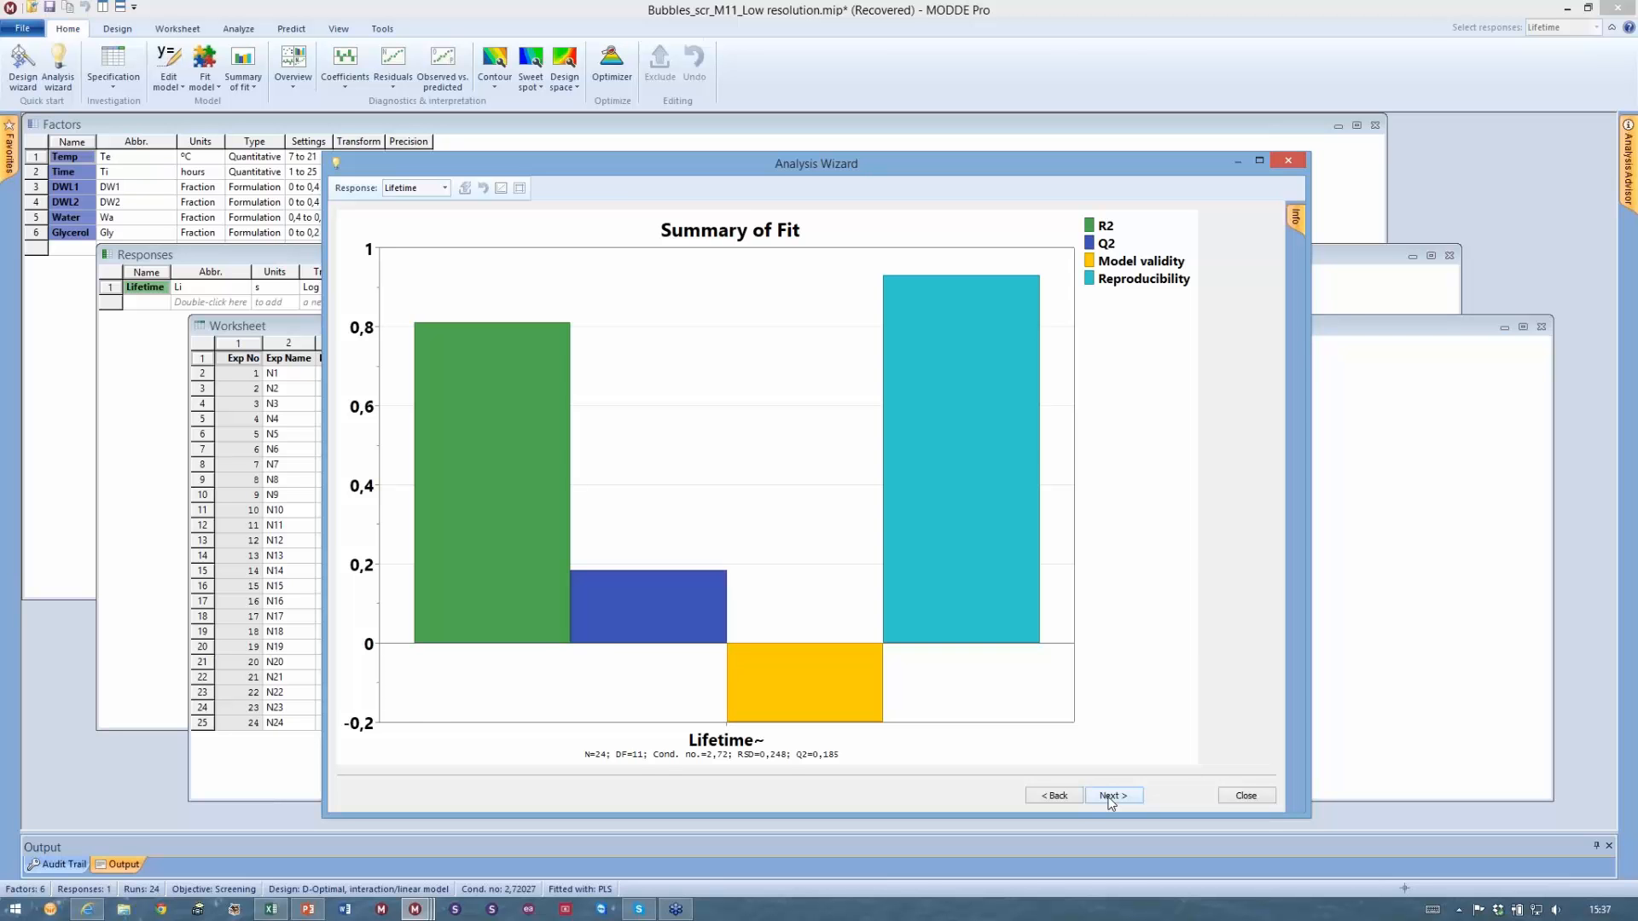
{"action": "left_click", "coordinate": [1111, 798]}
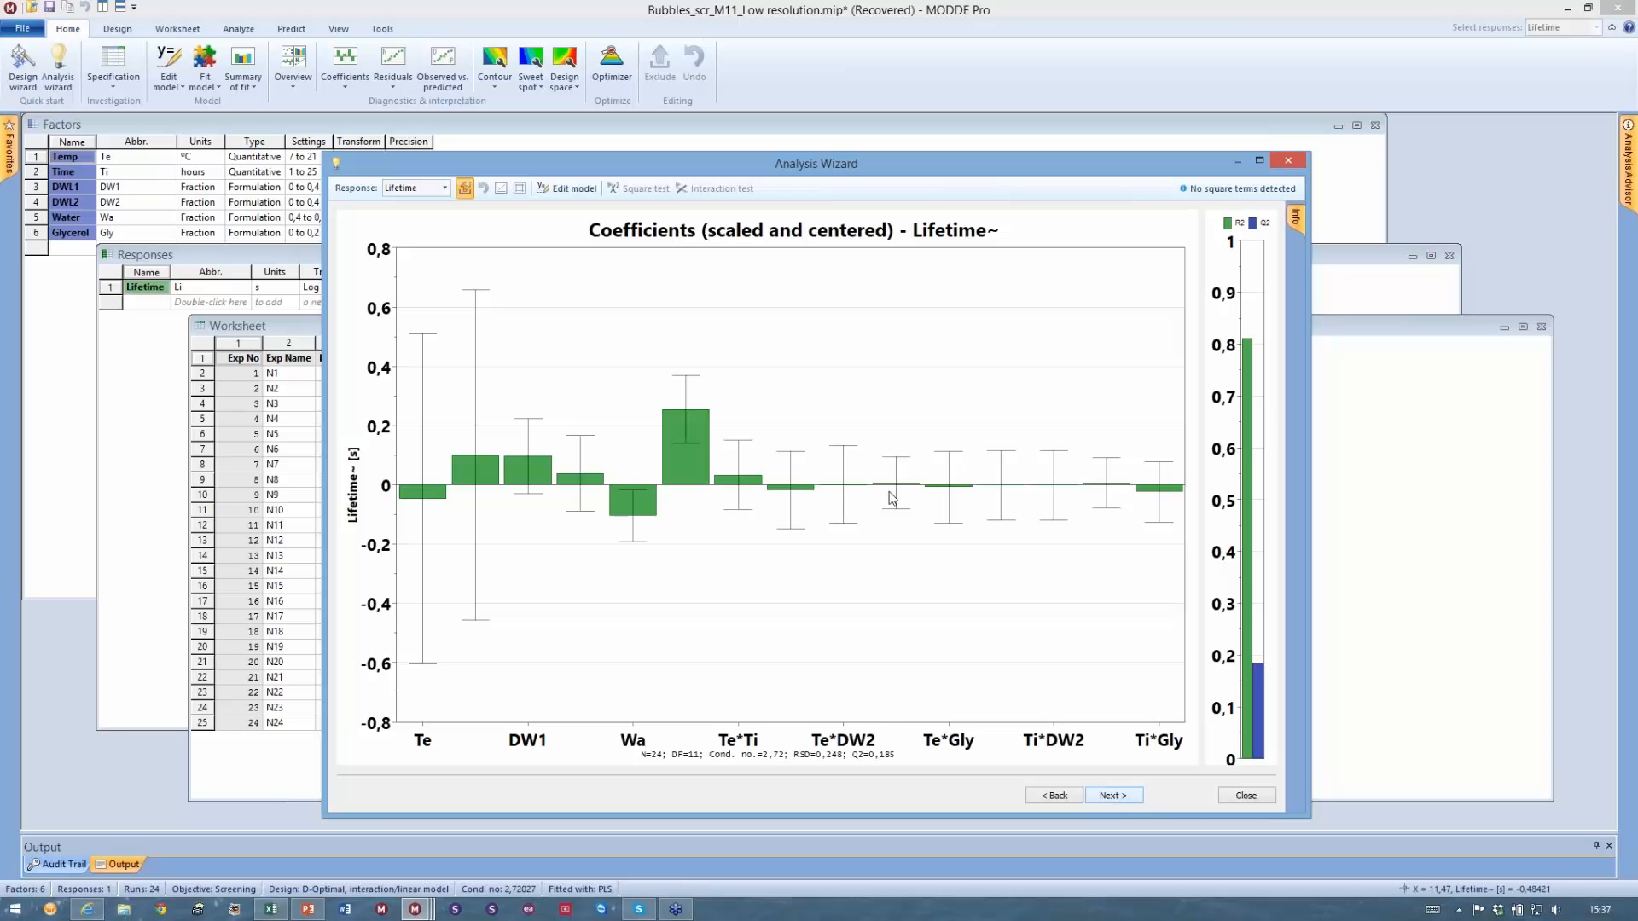
{"action": "left_click", "coordinate": [464, 188]}
{"action": "left_click_drag", "start_coordinate": [723, 354], "coordinate": [1165, 389]}
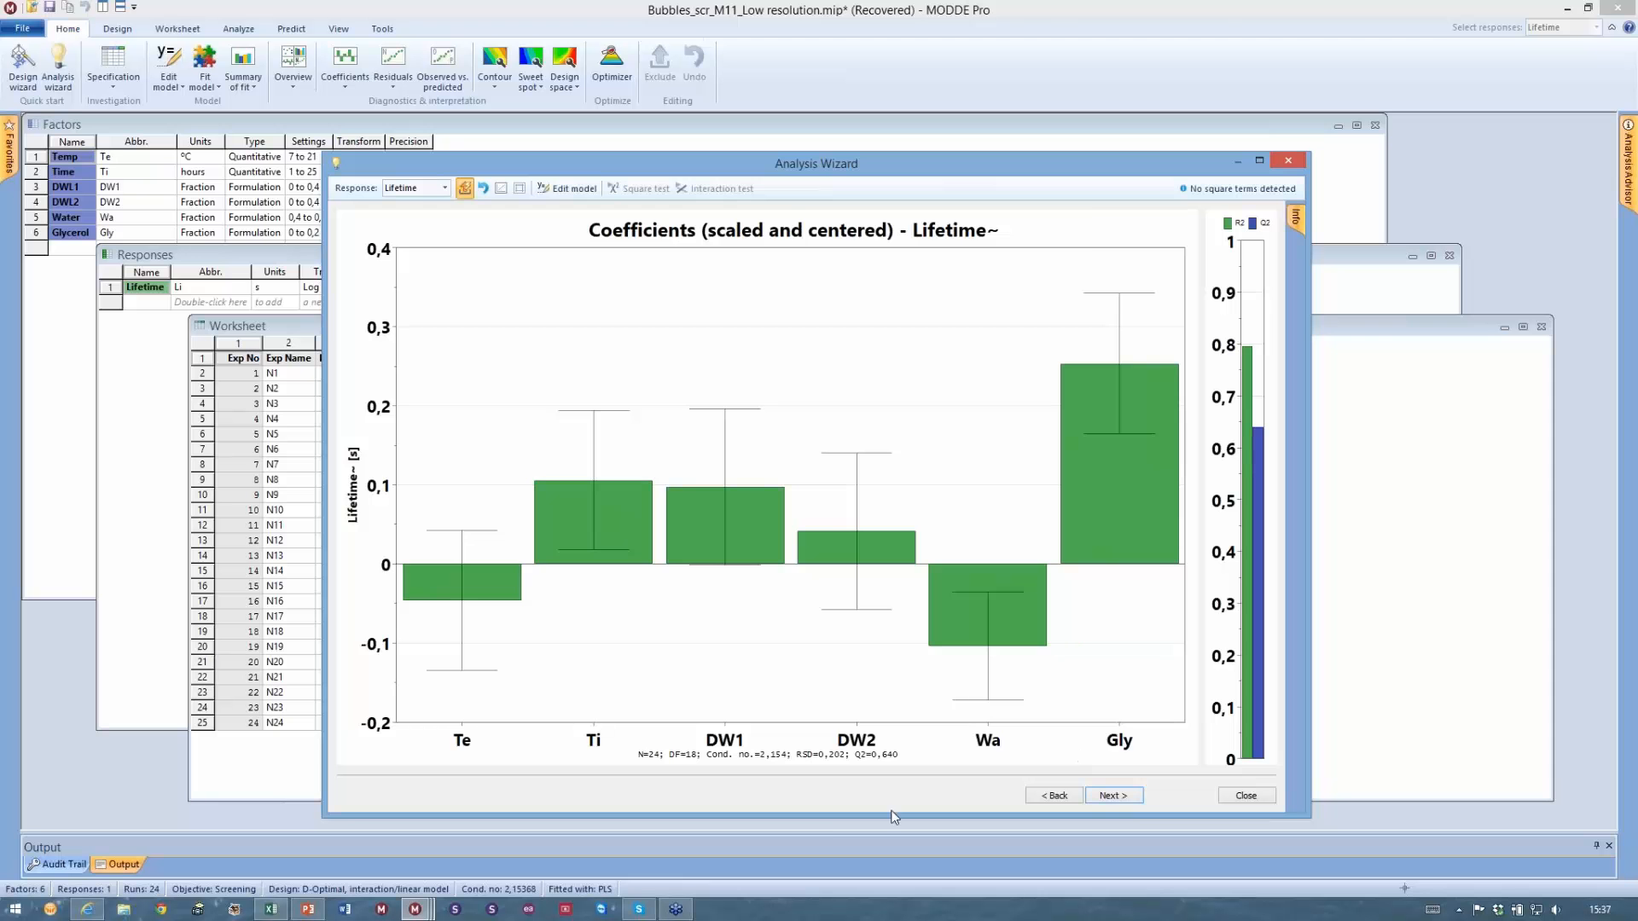
Review the summary of fit, residuals normal probability and observed vs. predicted plots for Lifetime, and finish the analysis
{"action": "left_click", "coordinate": [1047, 796]}
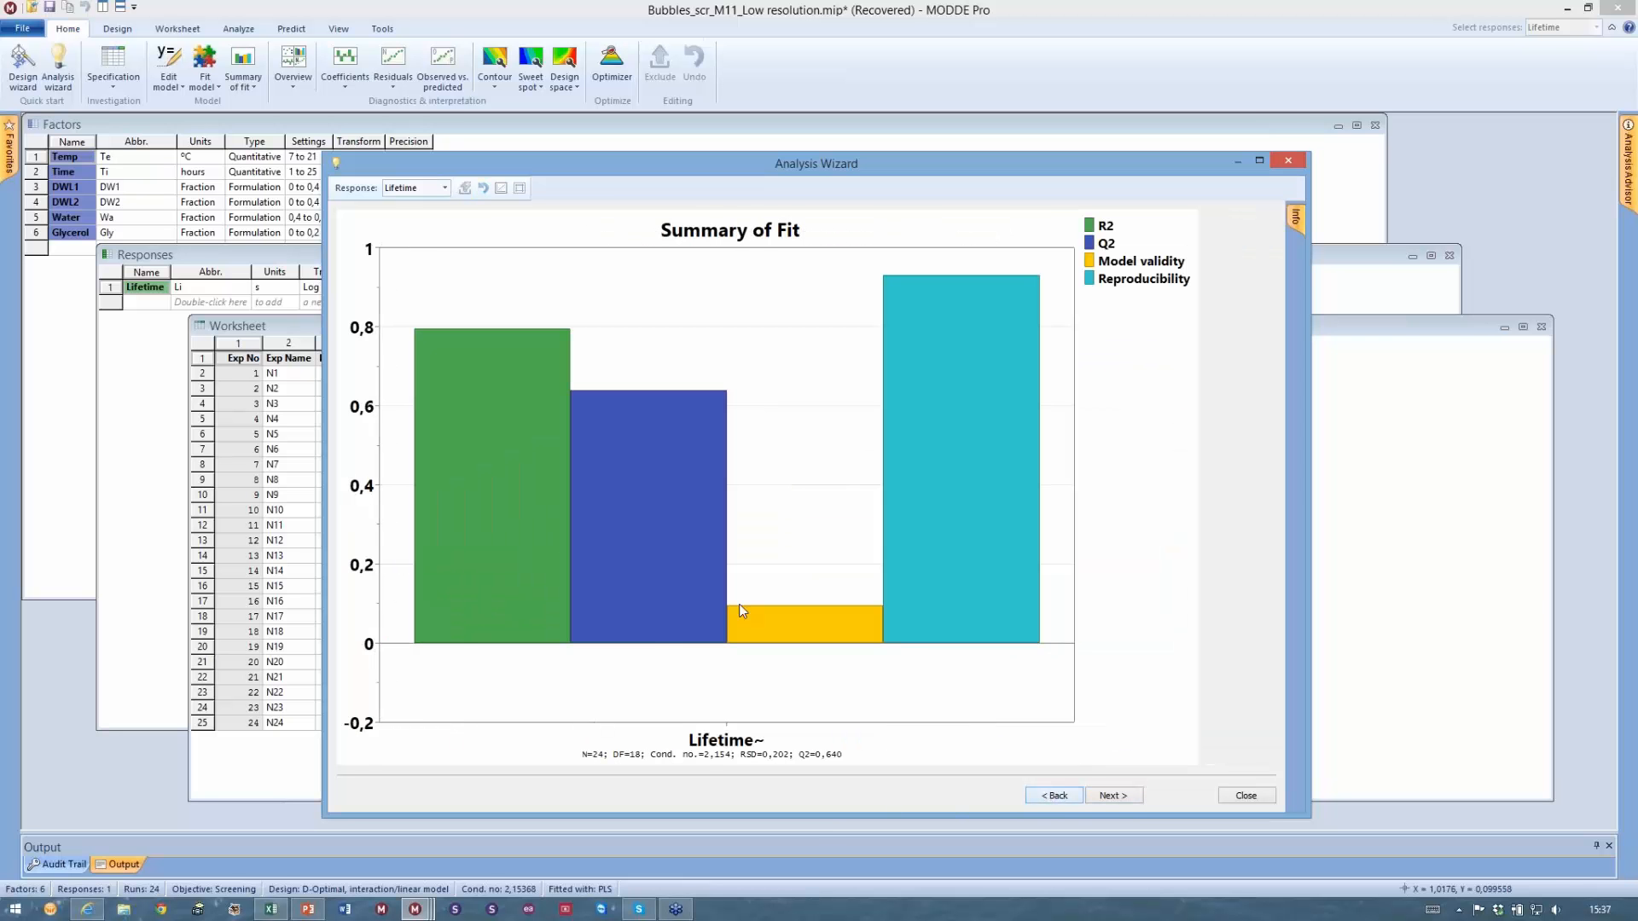
{"action": "left_click", "coordinate": [1109, 797]}
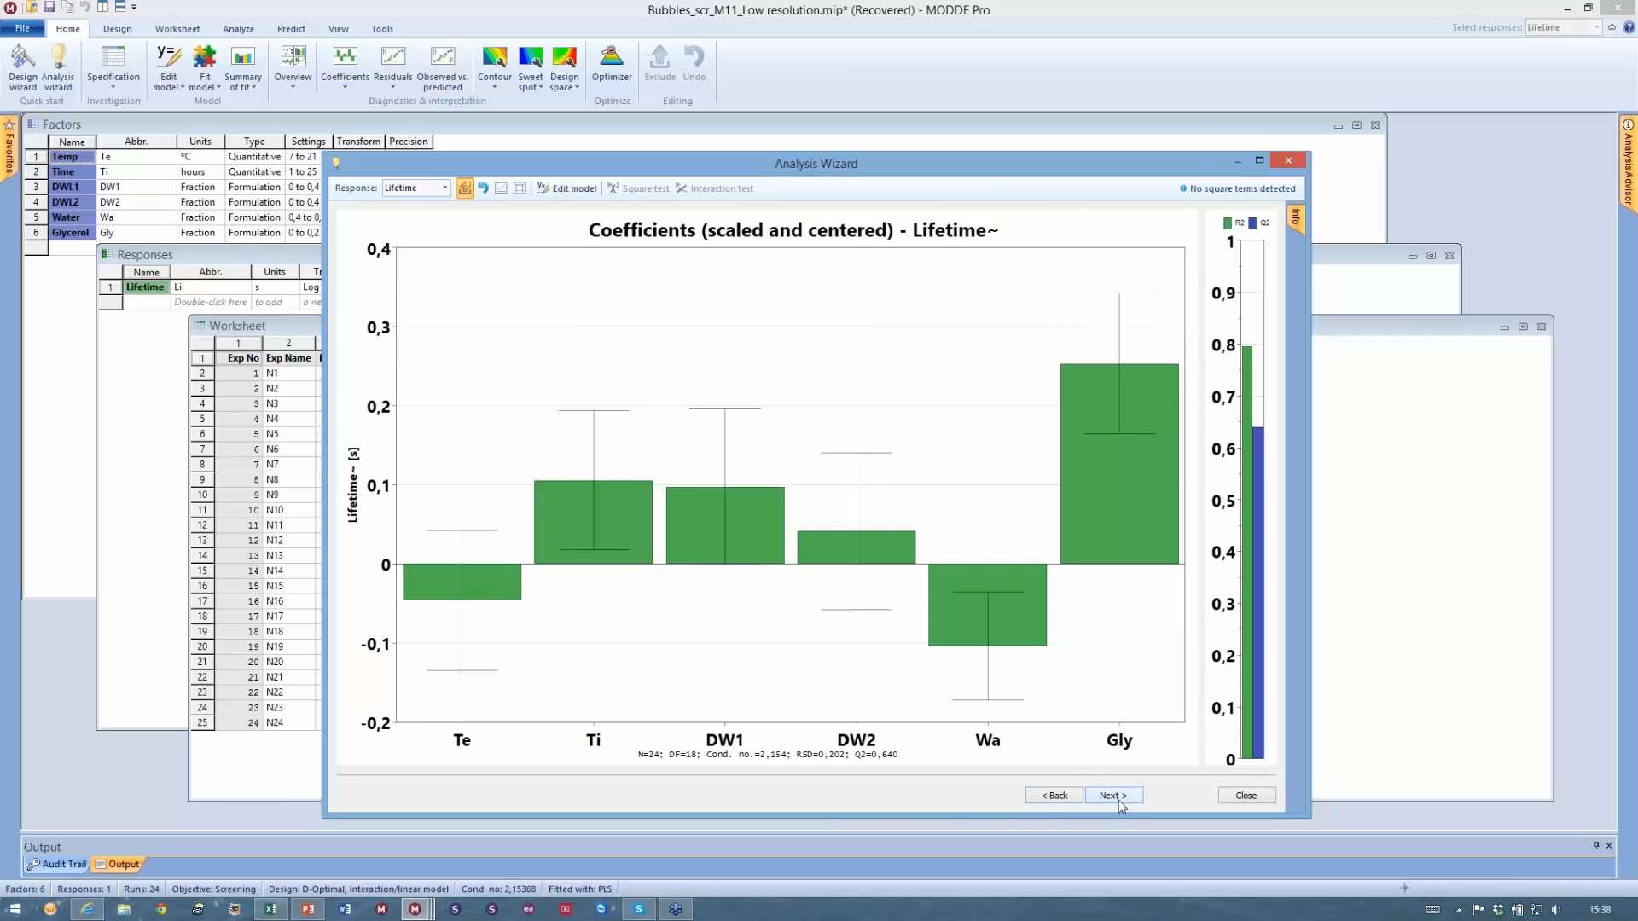
{"action": "left_click", "coordinate": [1119, 800]}
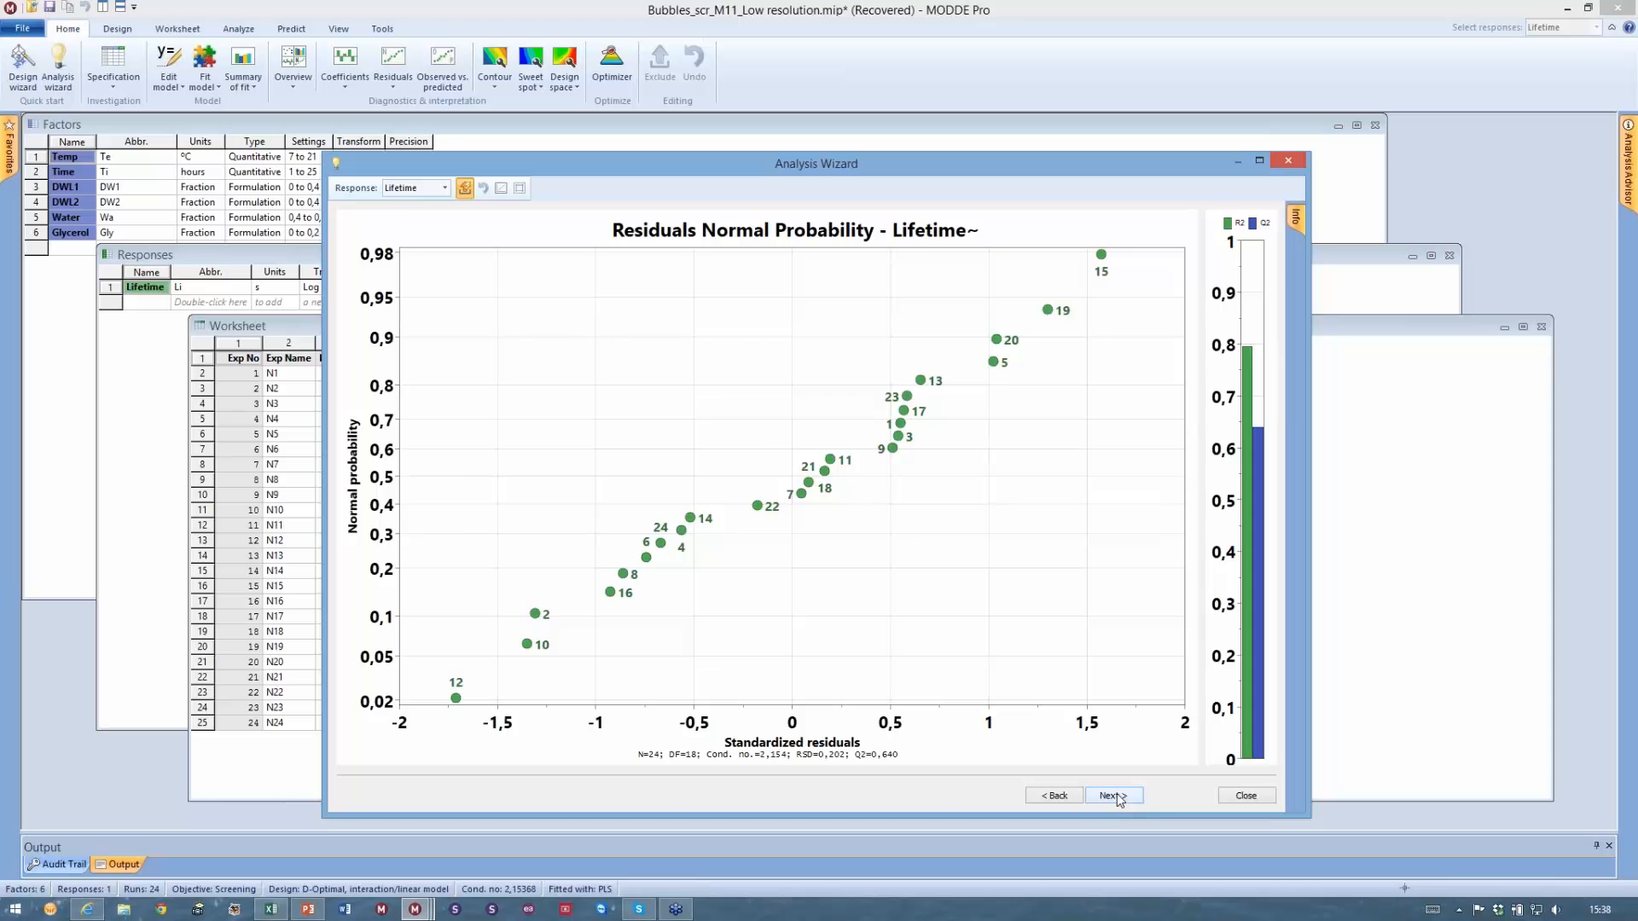
{"action": "left_click", "coordinate": [1119, 798]}
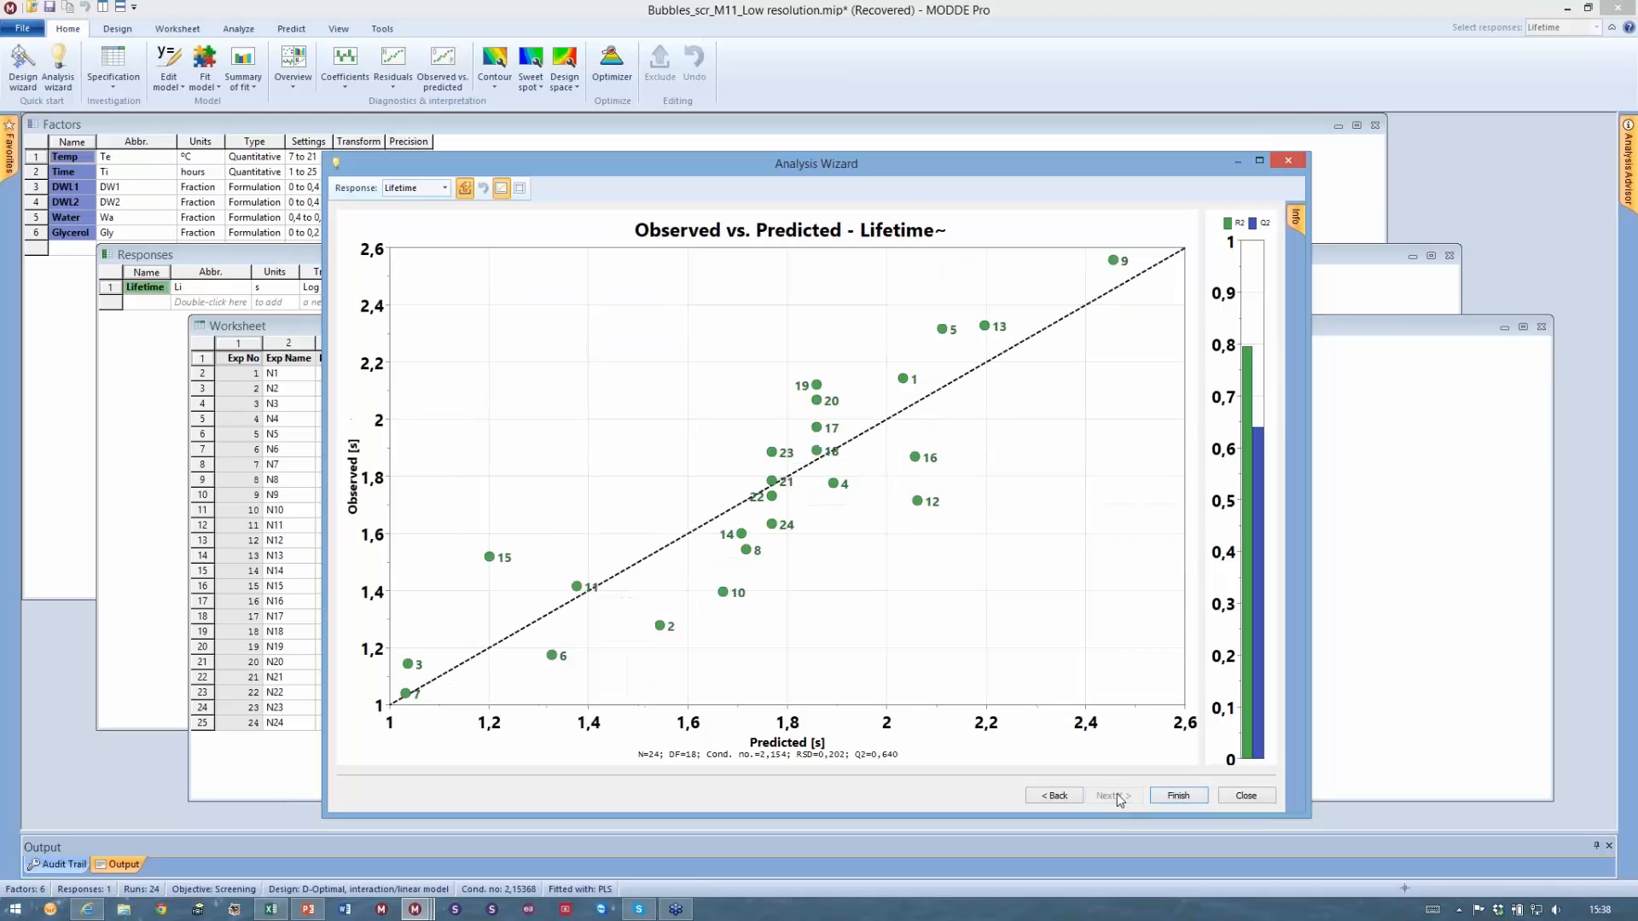
{"action": "left_click", "coordinate": [1169, 803]}
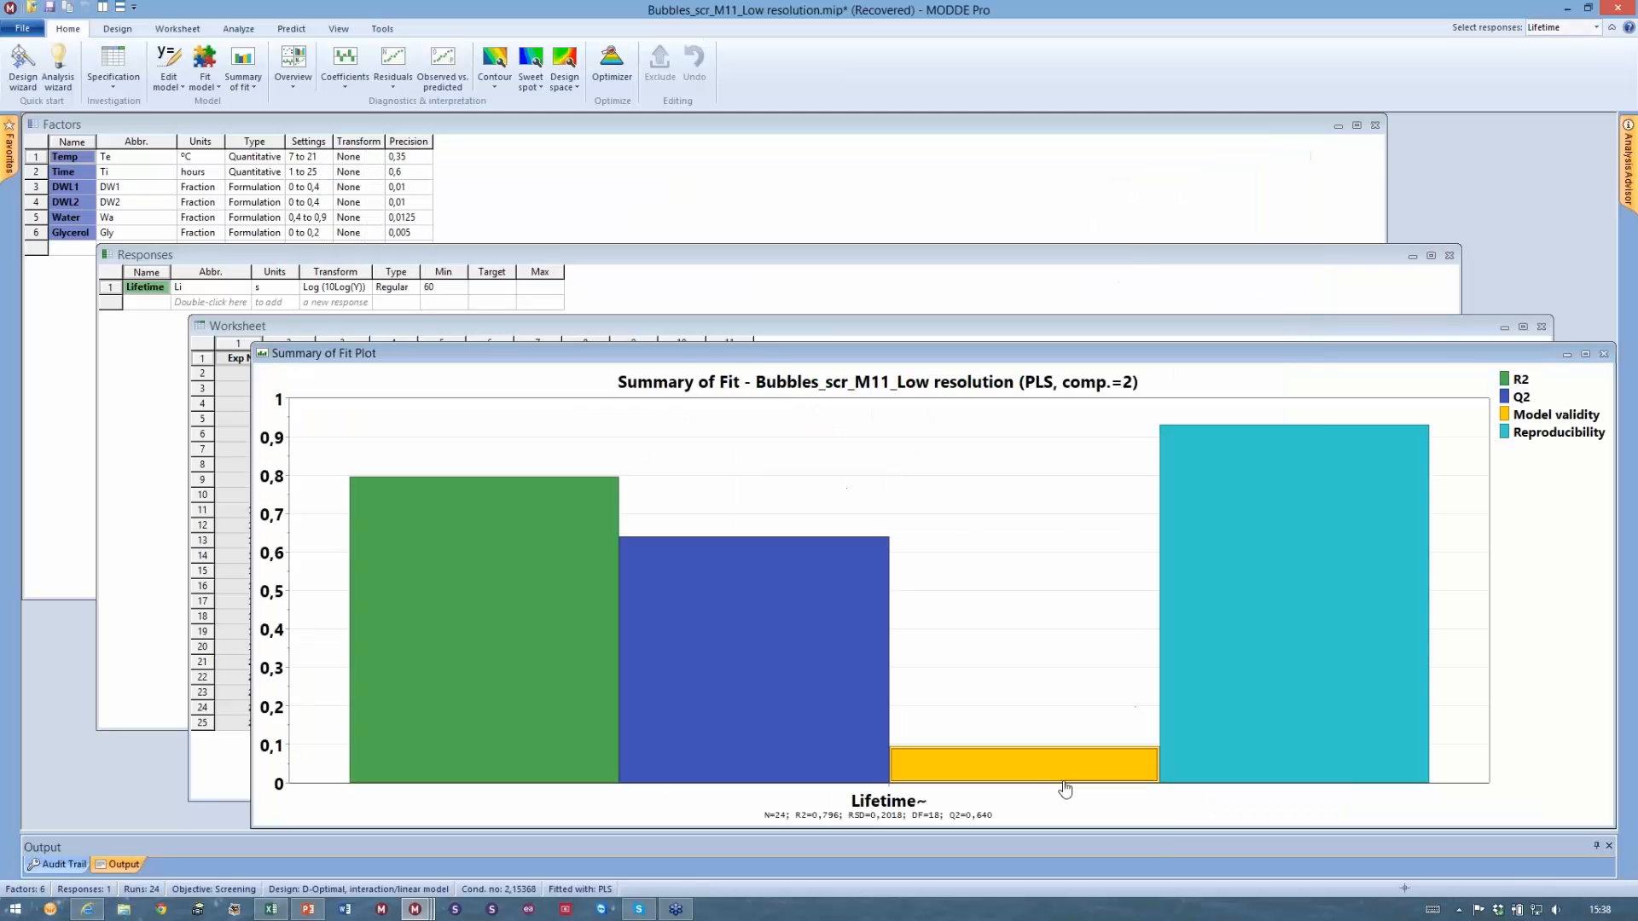
{"action": "mouse_move", "coordinate": [1050, 778]}
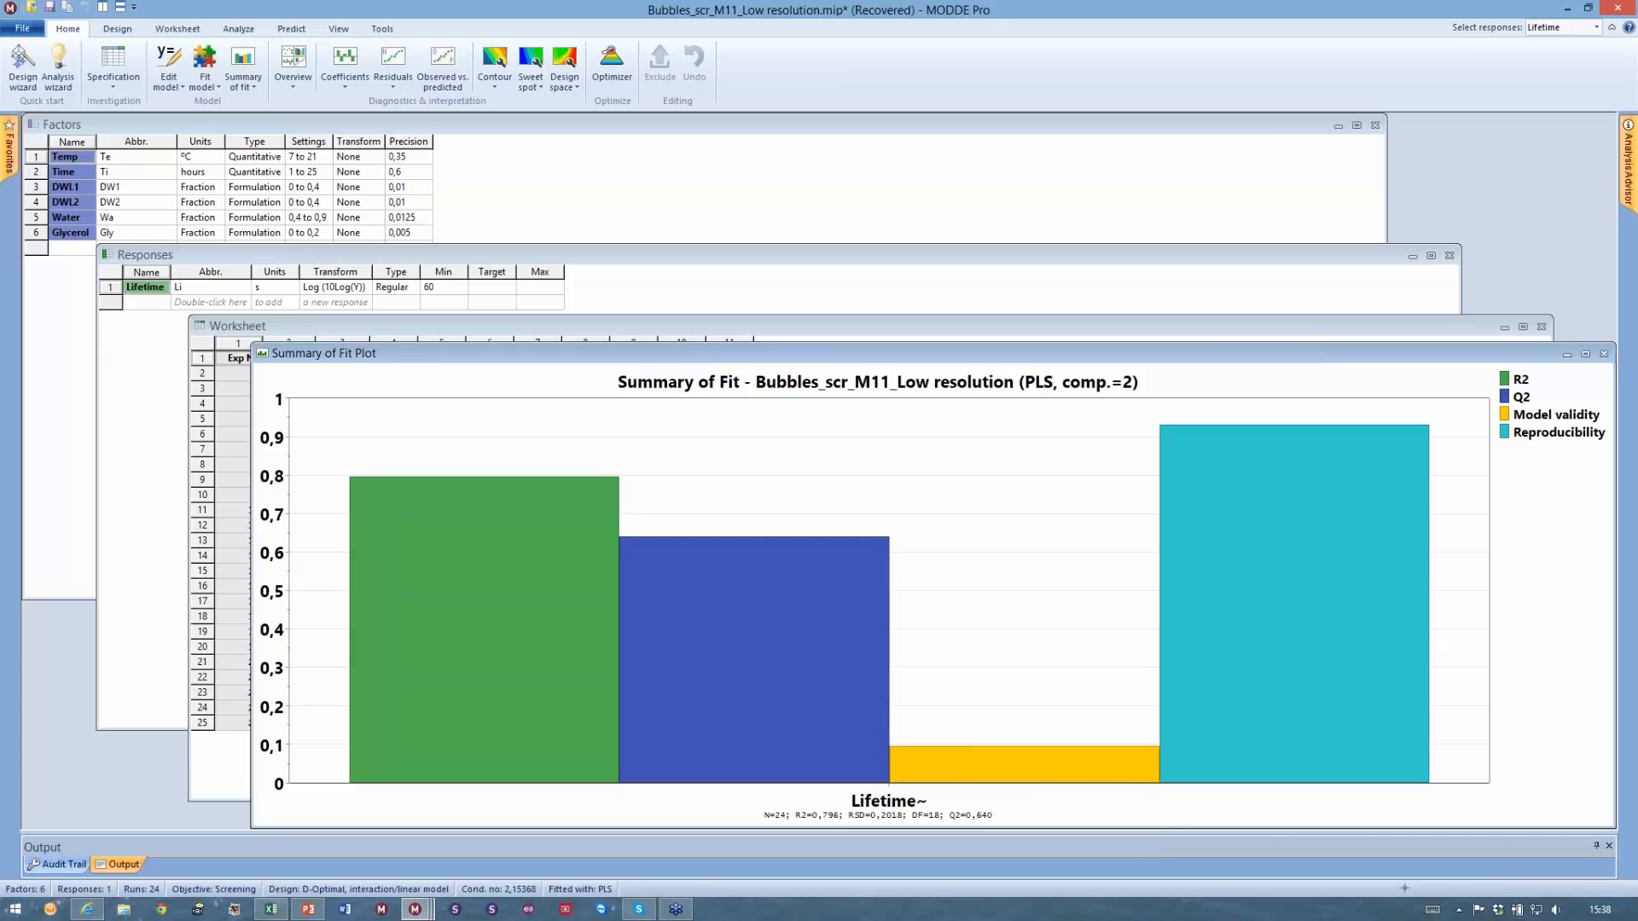
Open the Optimizer, reset its factor settings, and run it with Lifetime as the response to maximize
{"action": "left_click", "coordinate": [614, 61]}
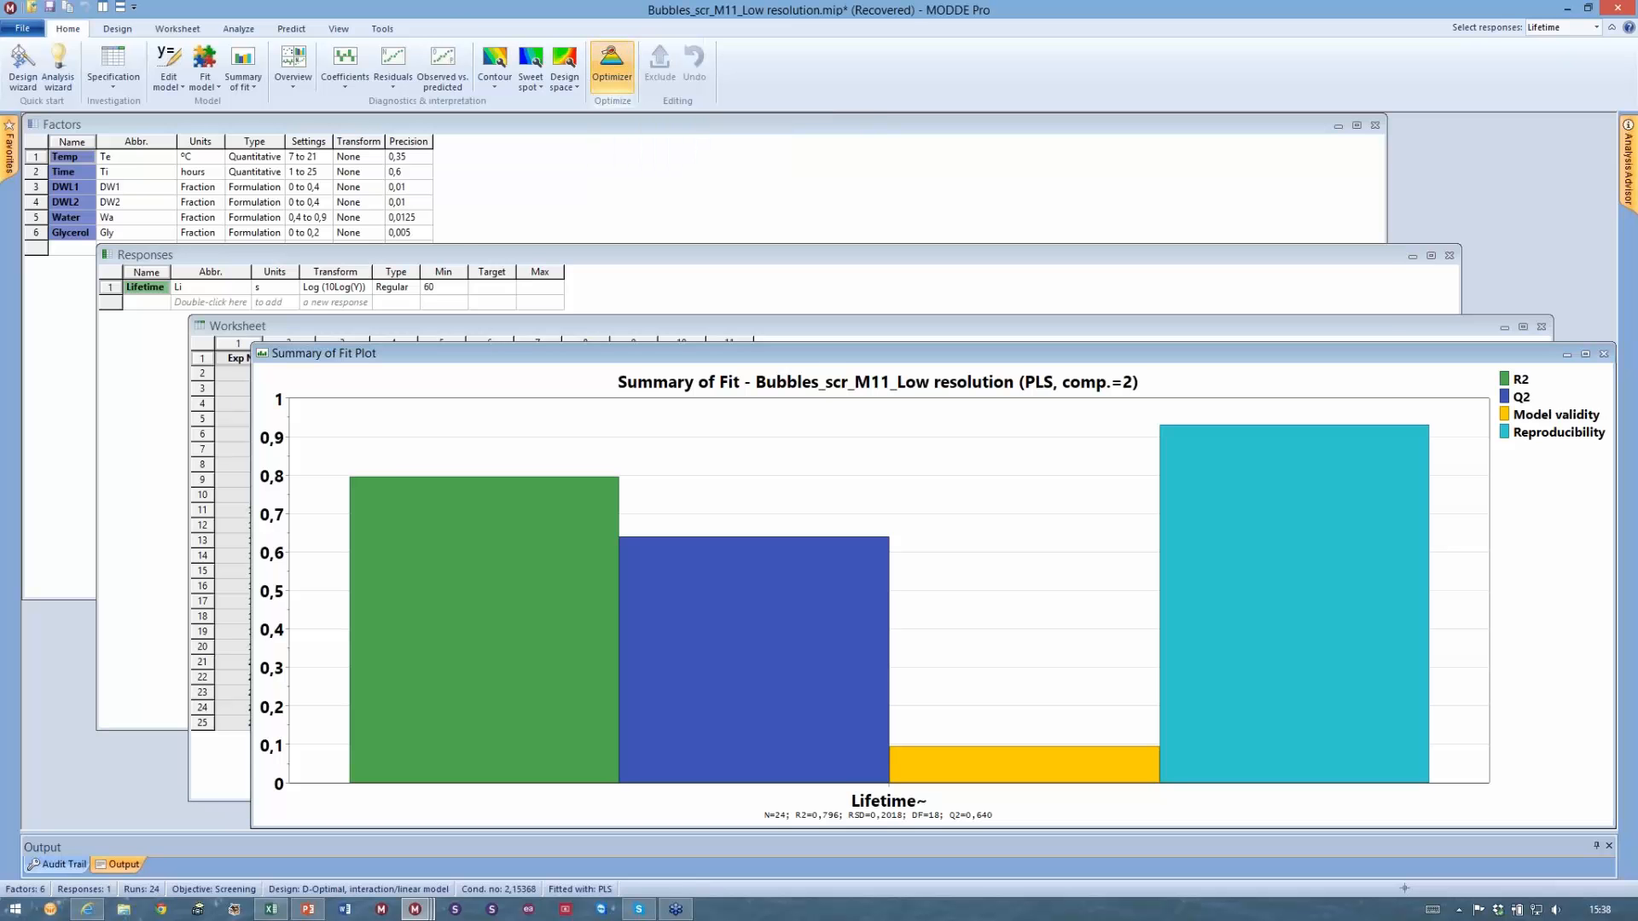
{"action": "left_click_drag", "start_coordinate": [564, 125], "coordinate": [704, 225]}
{"action": "right_click", "coordinate": [479, 334]}
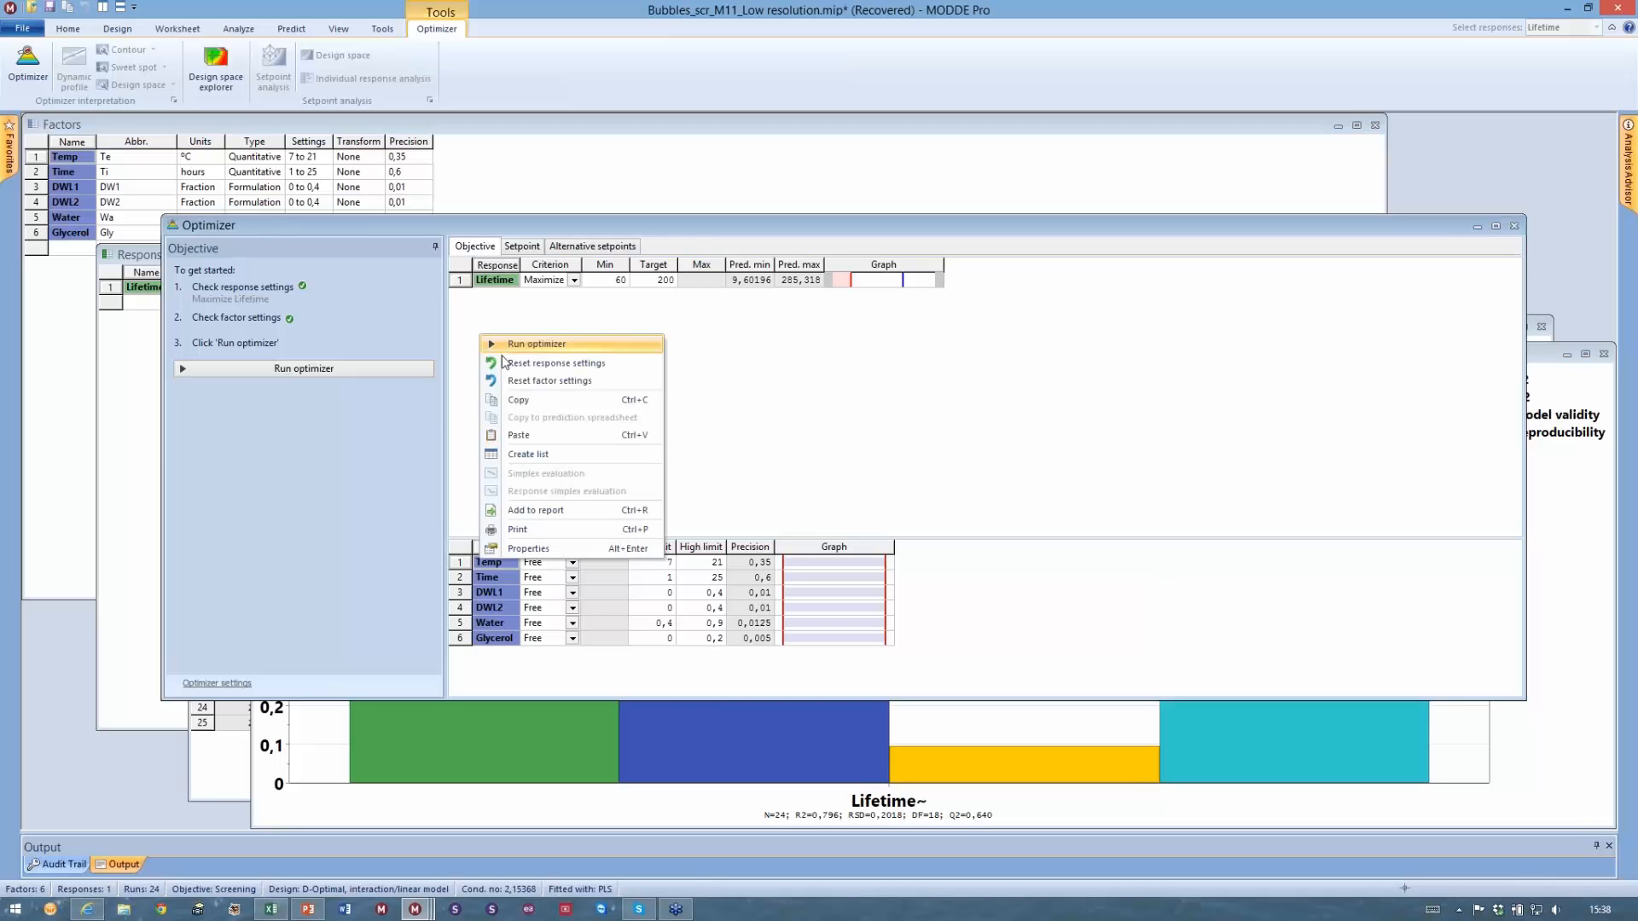
{"action": "left_click", "coordinate": [582, 383]}
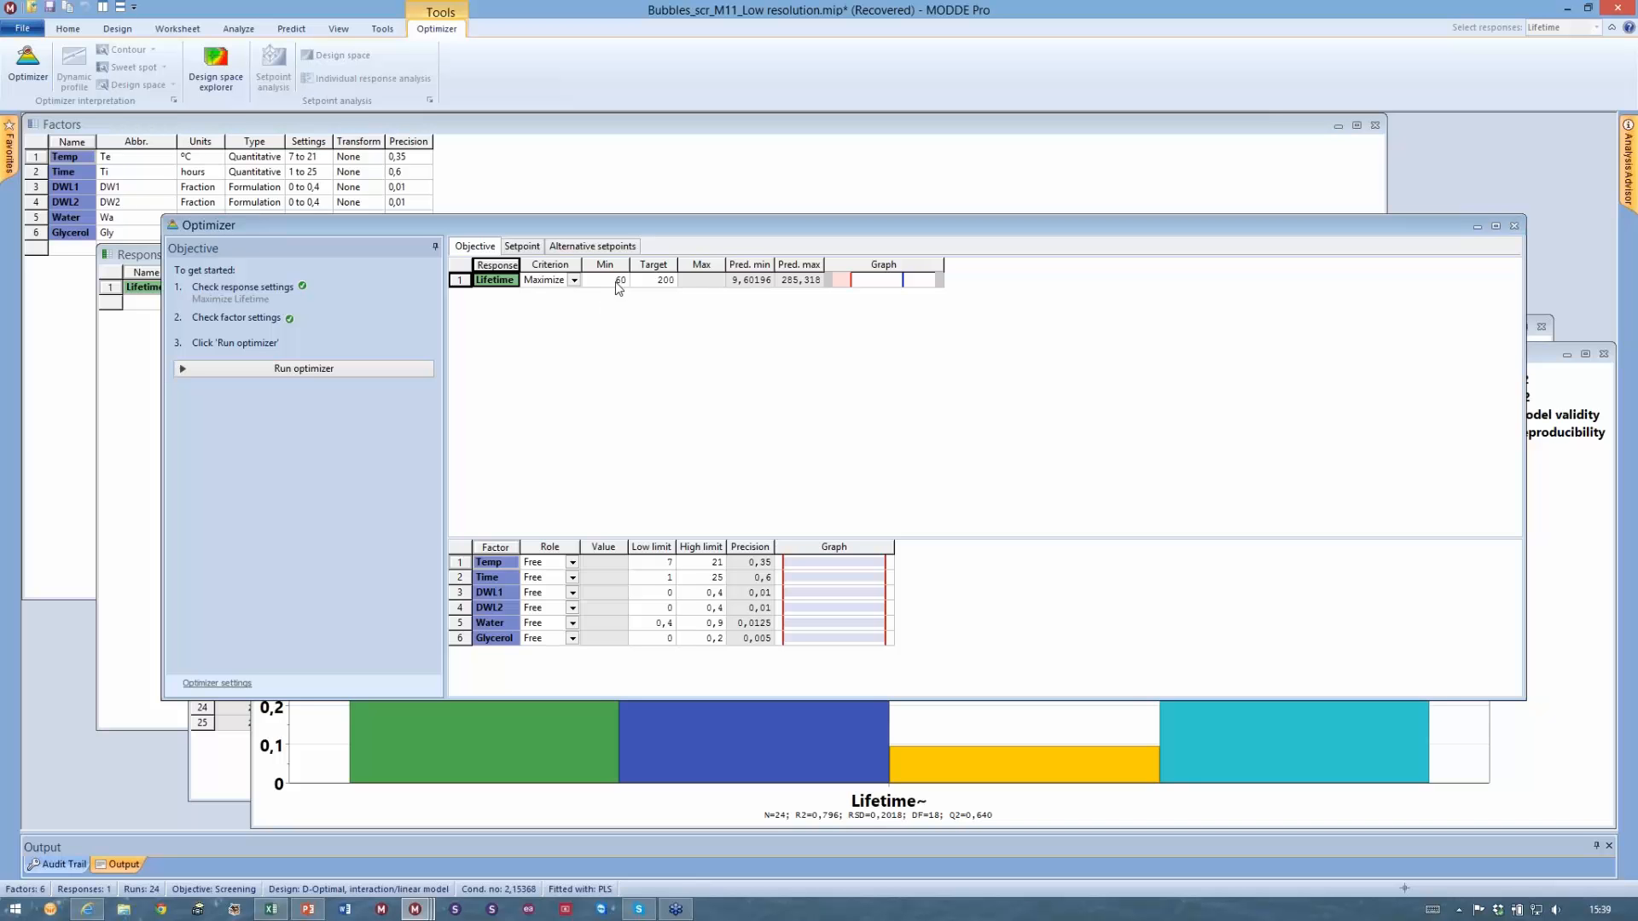
{"action": "left_click", "coordinate": [377, 371]}
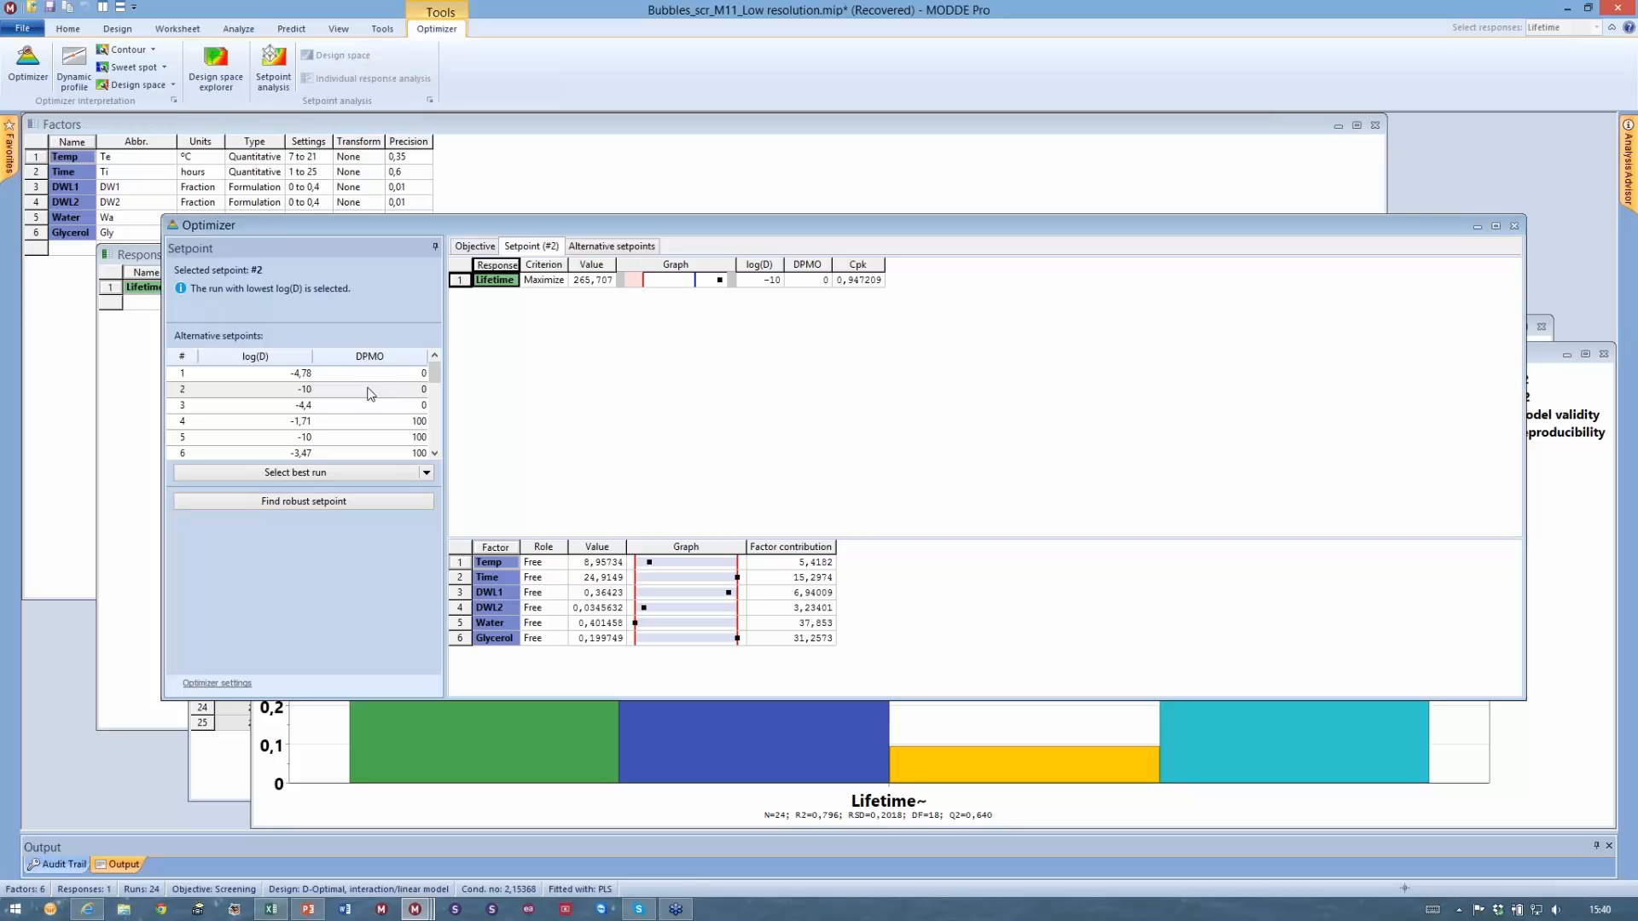
Compare the optimizer's individual setpoints 4 to 8, and view the full table of alternative setpoints
{"action": "left_click", "coordinate": [348, 420]}
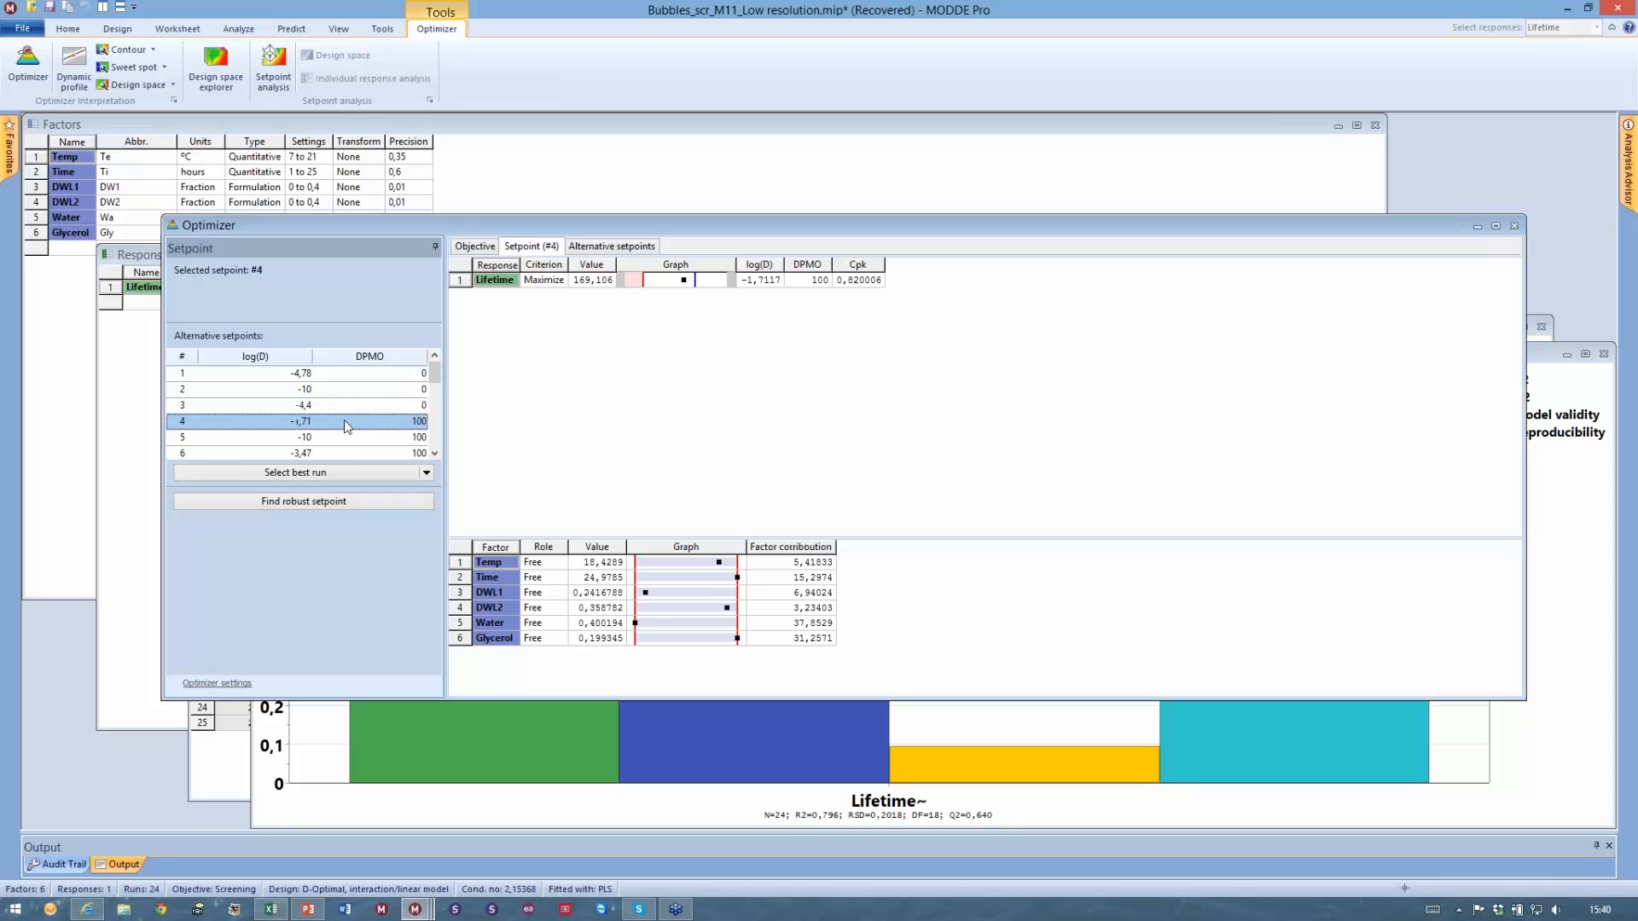
{"action": "left_click", "coordinate": [345, 437]}
{"action": "left_click", "coordinate": [354, 455]}
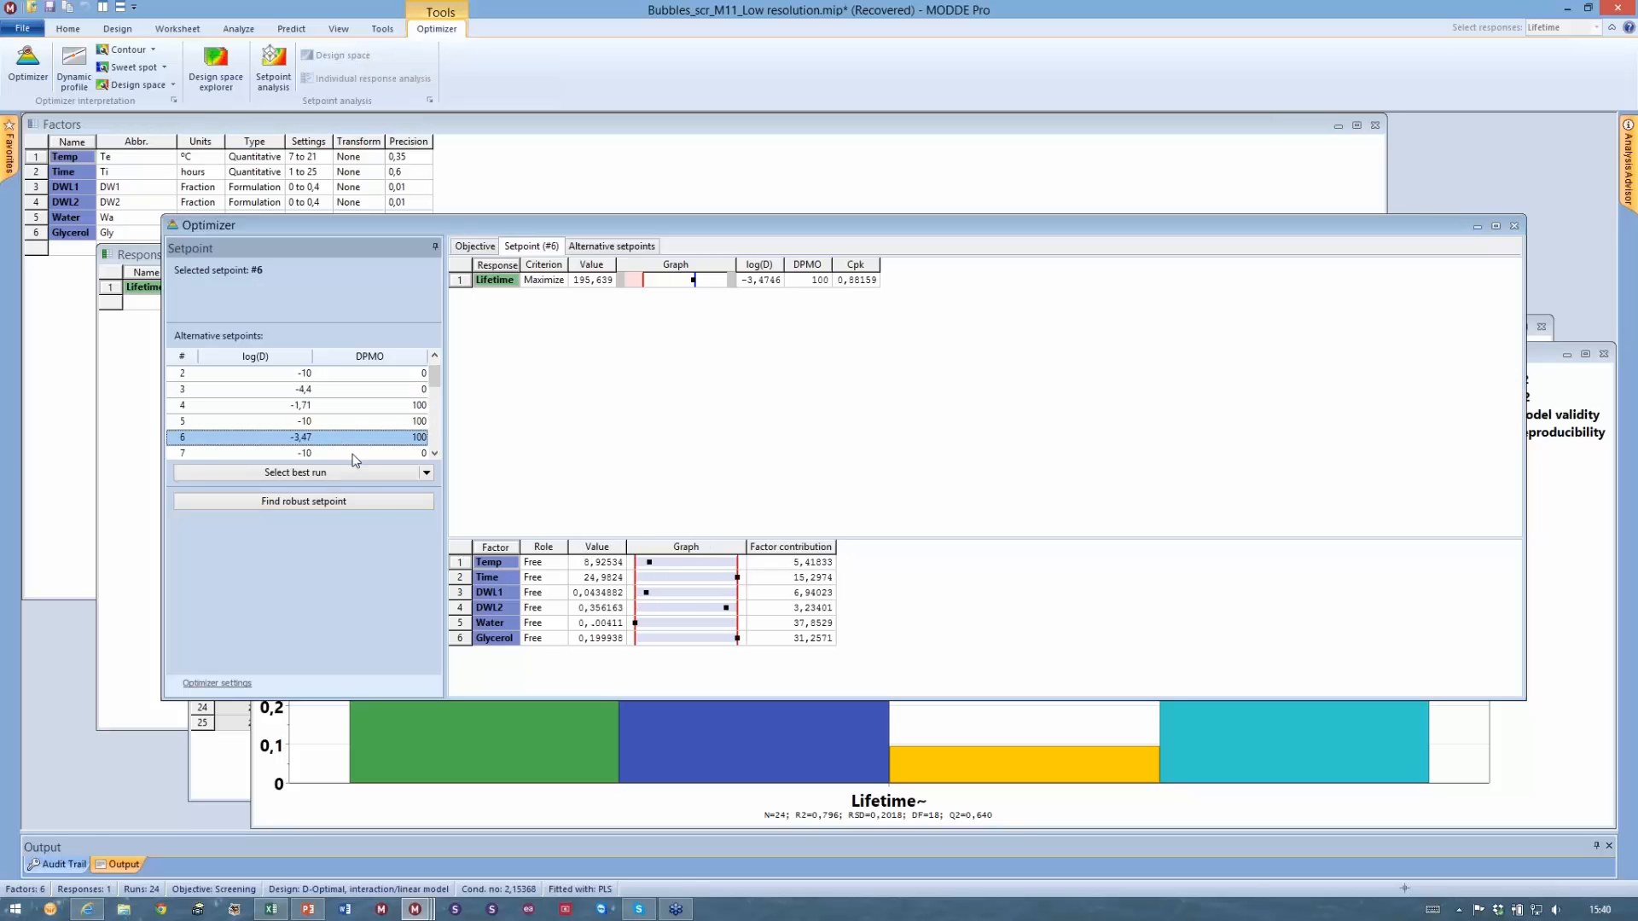
{"action": "left_click", "coordinate": [353, 454]}
{"action": "left_click", "coordinate": [354, 420]}
{"action": "left_click", "coordinate": [358, 408]}
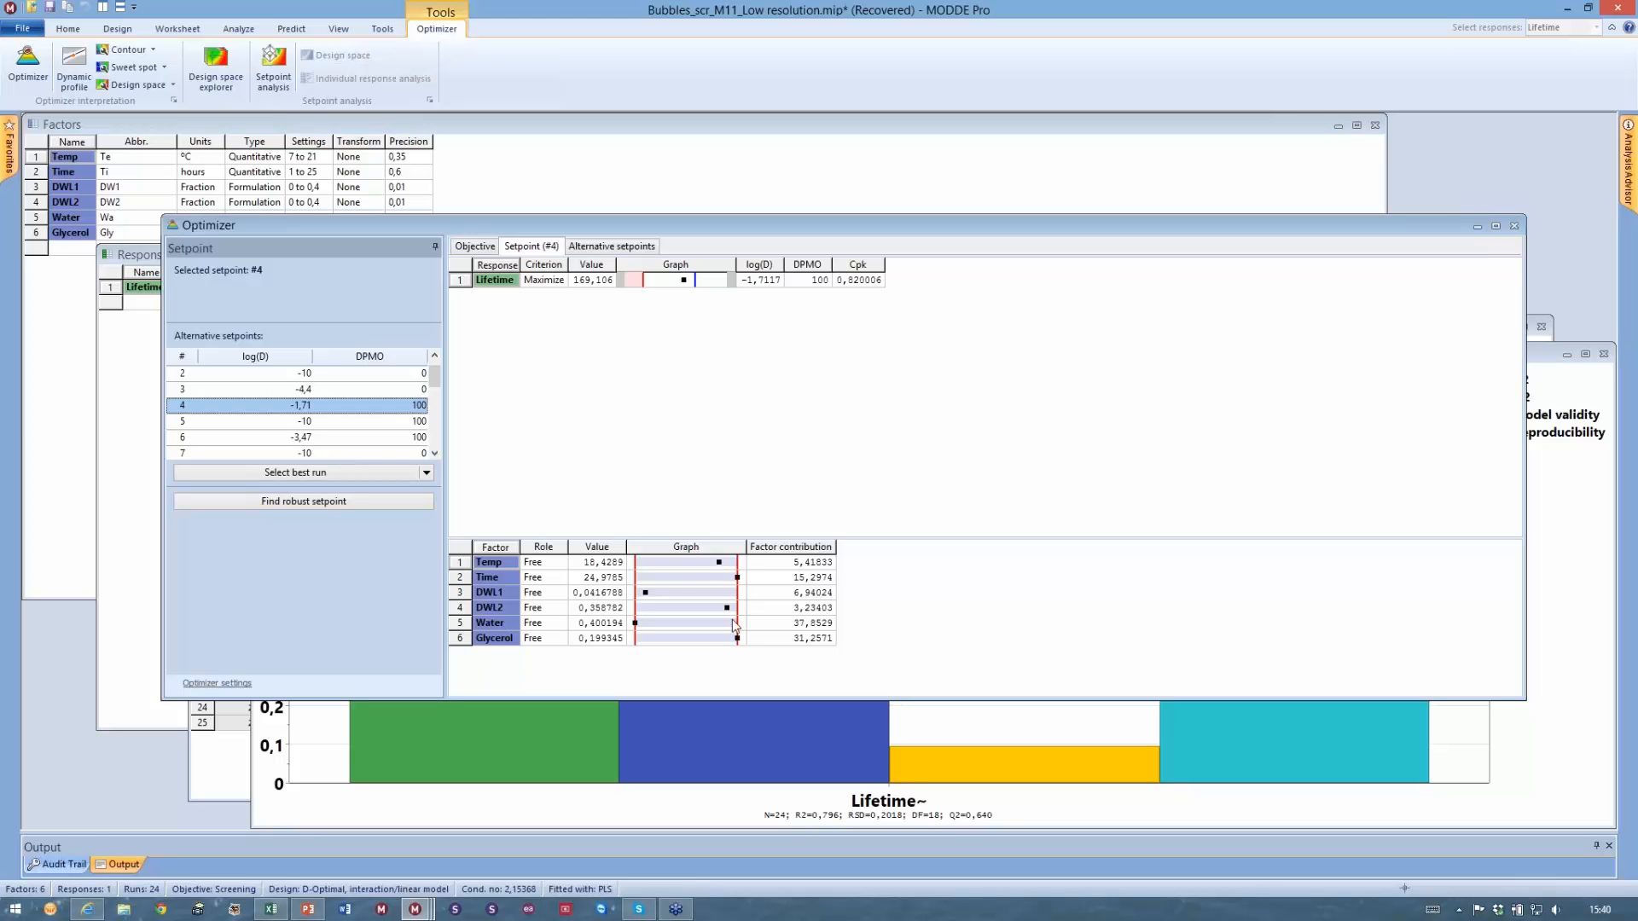
{"action": "left_click", "coordinate": [345, 422]}
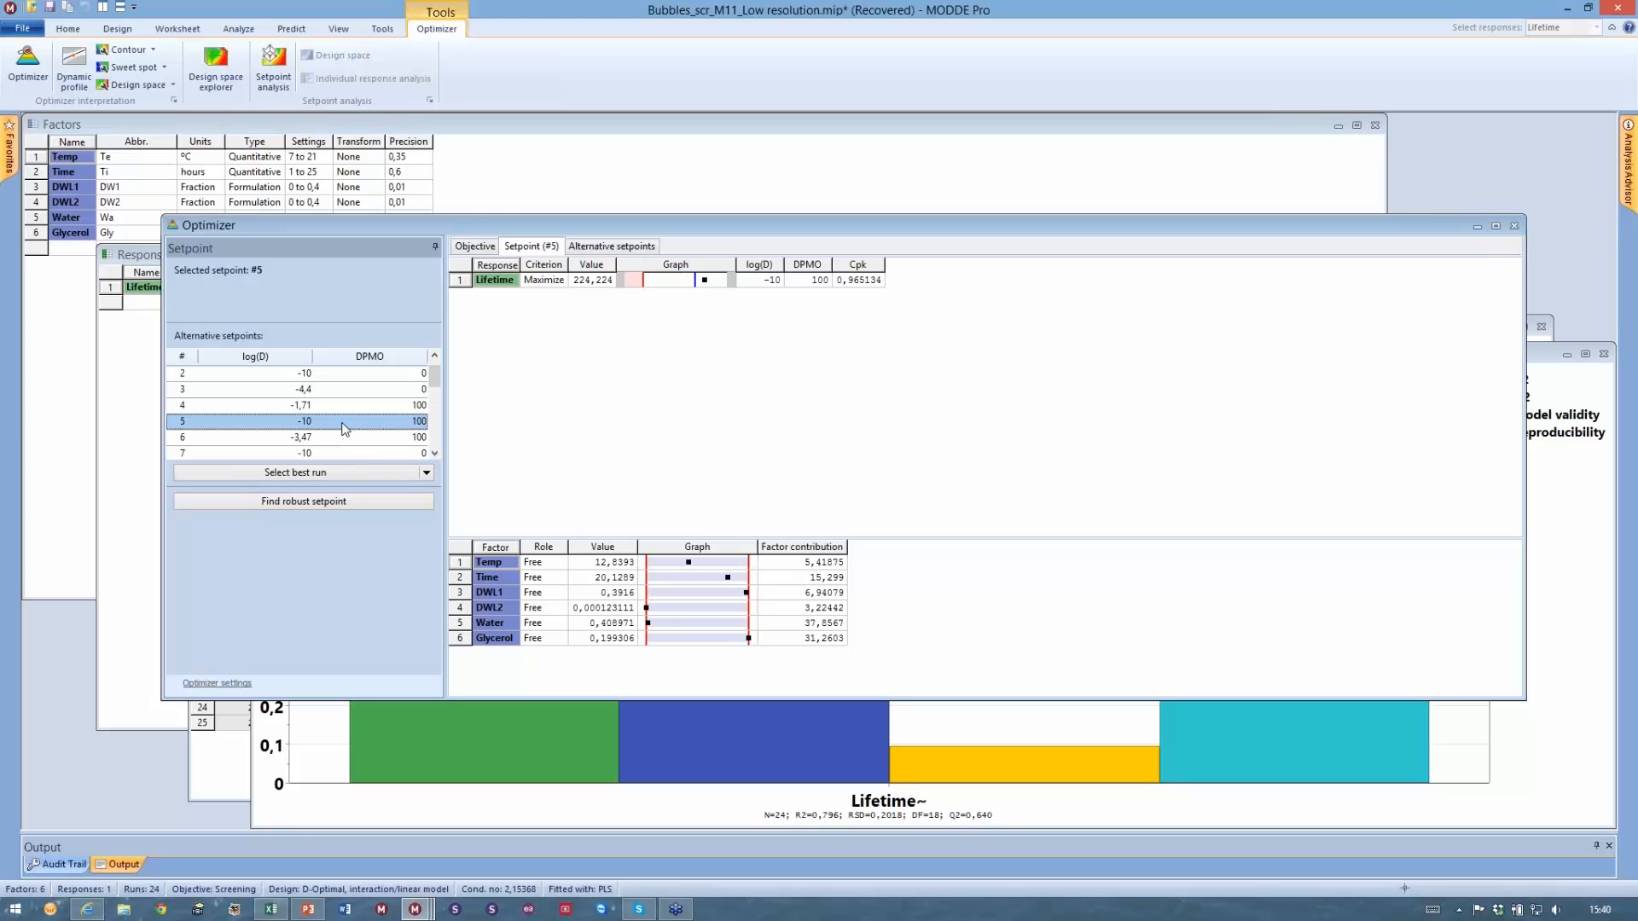
{"action": "left_click", "coordinate": [346, 437]}
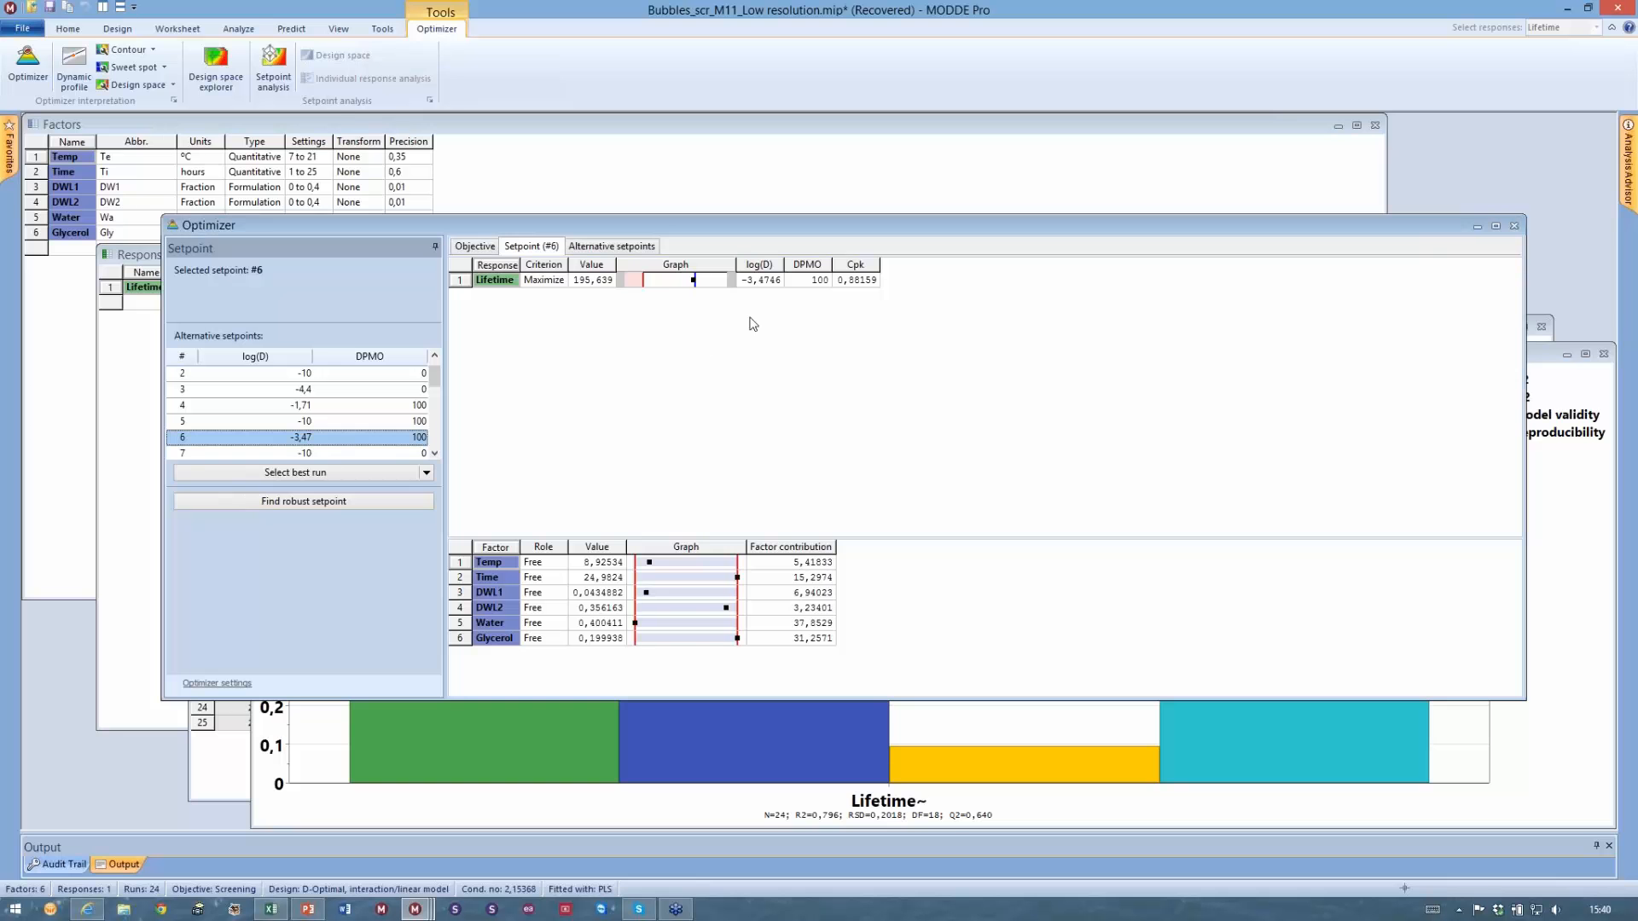
{"action": "left_click", "coordinate": [400, 452]}
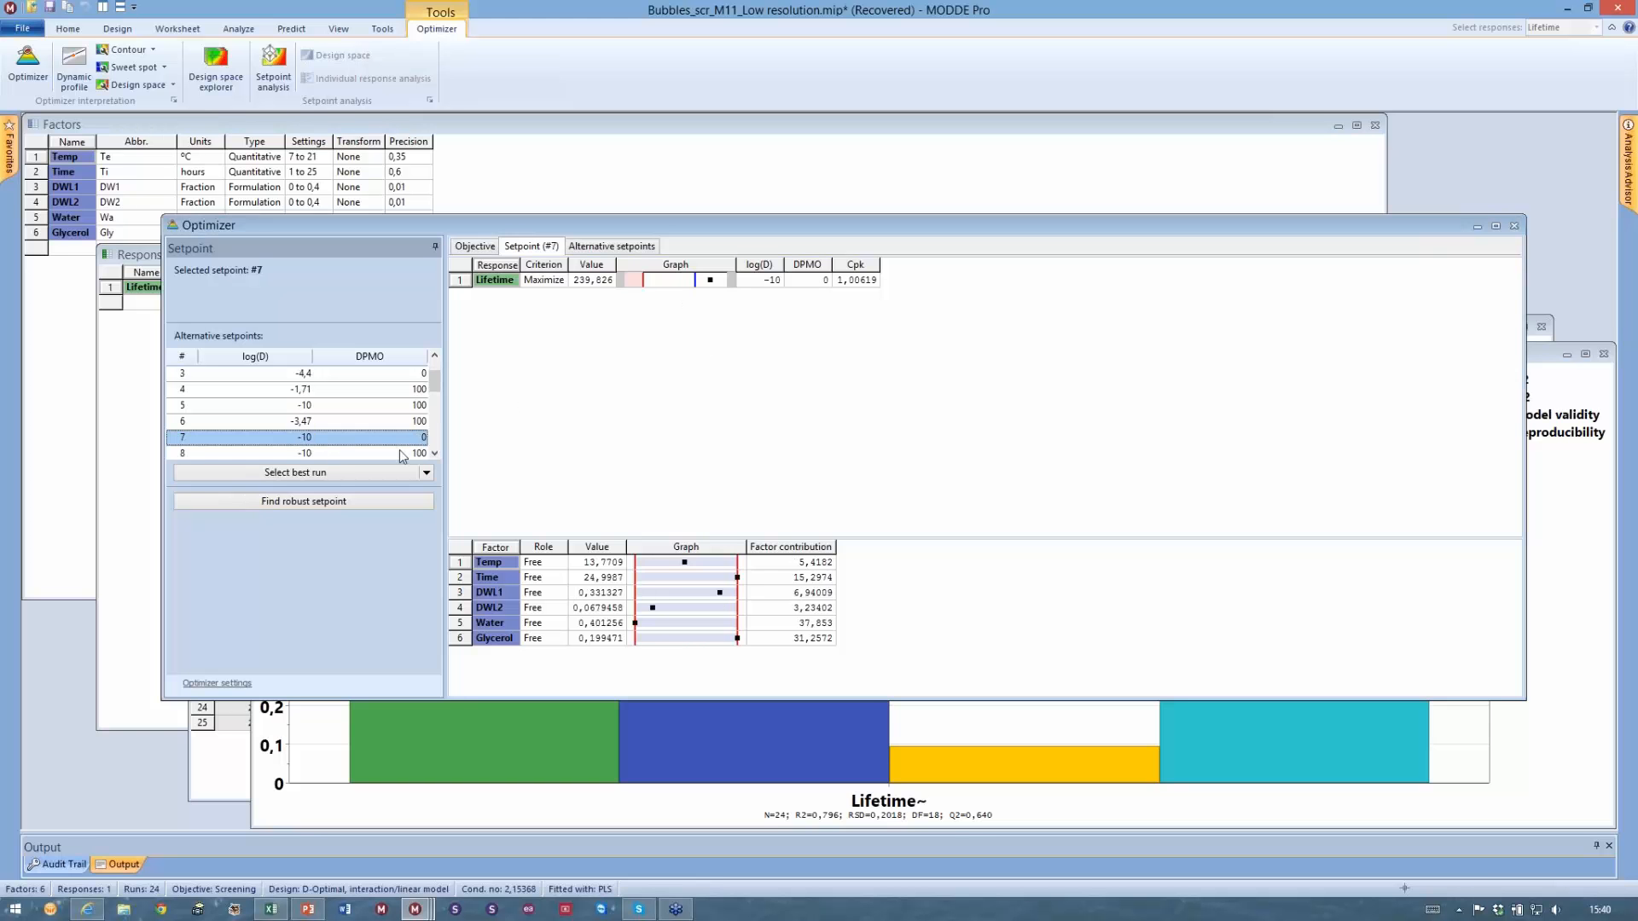
{"action": "left_click", "coordinate": [399, 451]}
{"action": "scroll", "coordinate": [440, 388], "scroll_direction": "up", "scroll_amount": 2}
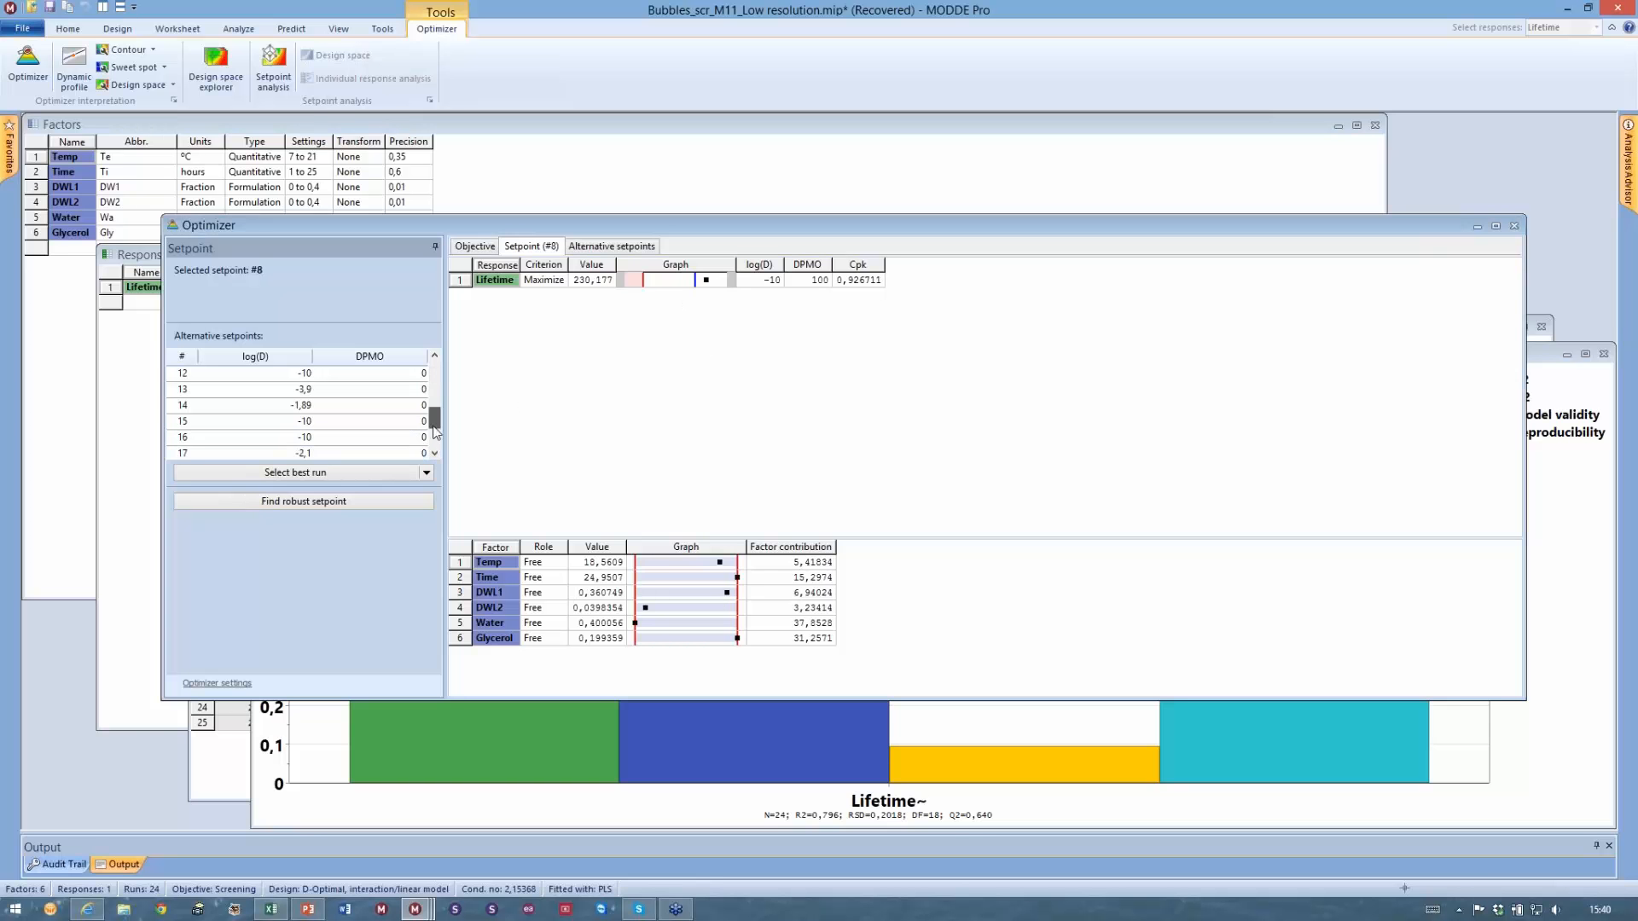
{"action": "left_click", "coordinate": [599, 247]}
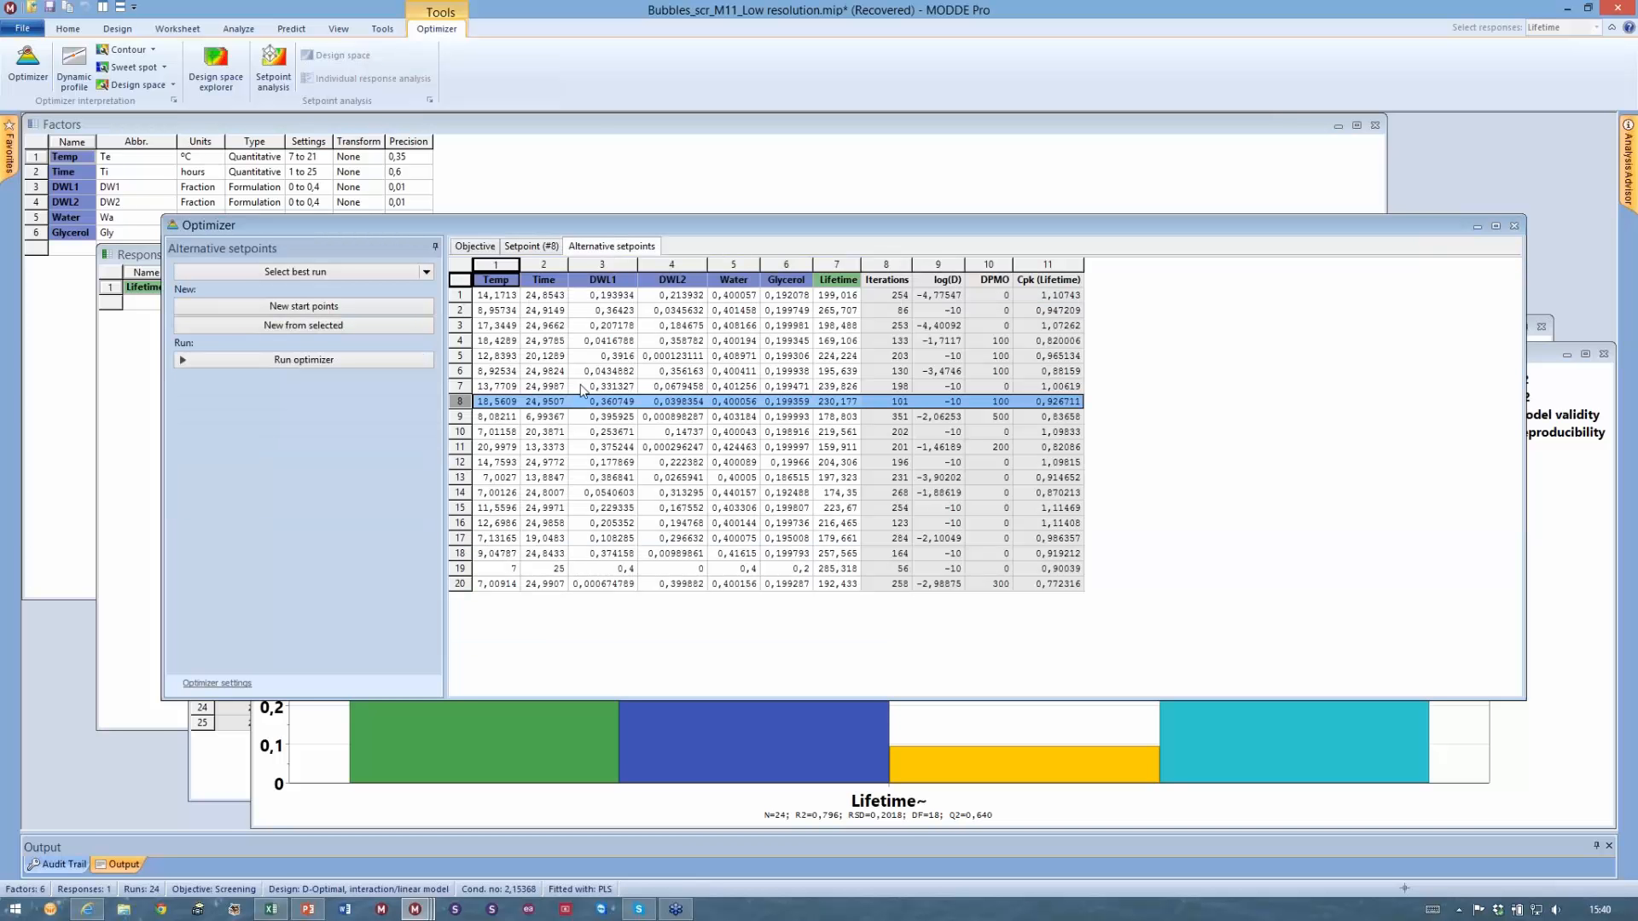
Check the optimizer objective, and find a robust setpoint from setpoint 8 using Time, DWL1, Water and Glycerol, resolution 8 and 10000 iterations
{"action": "left_click", "coordinate": [483, 248]}
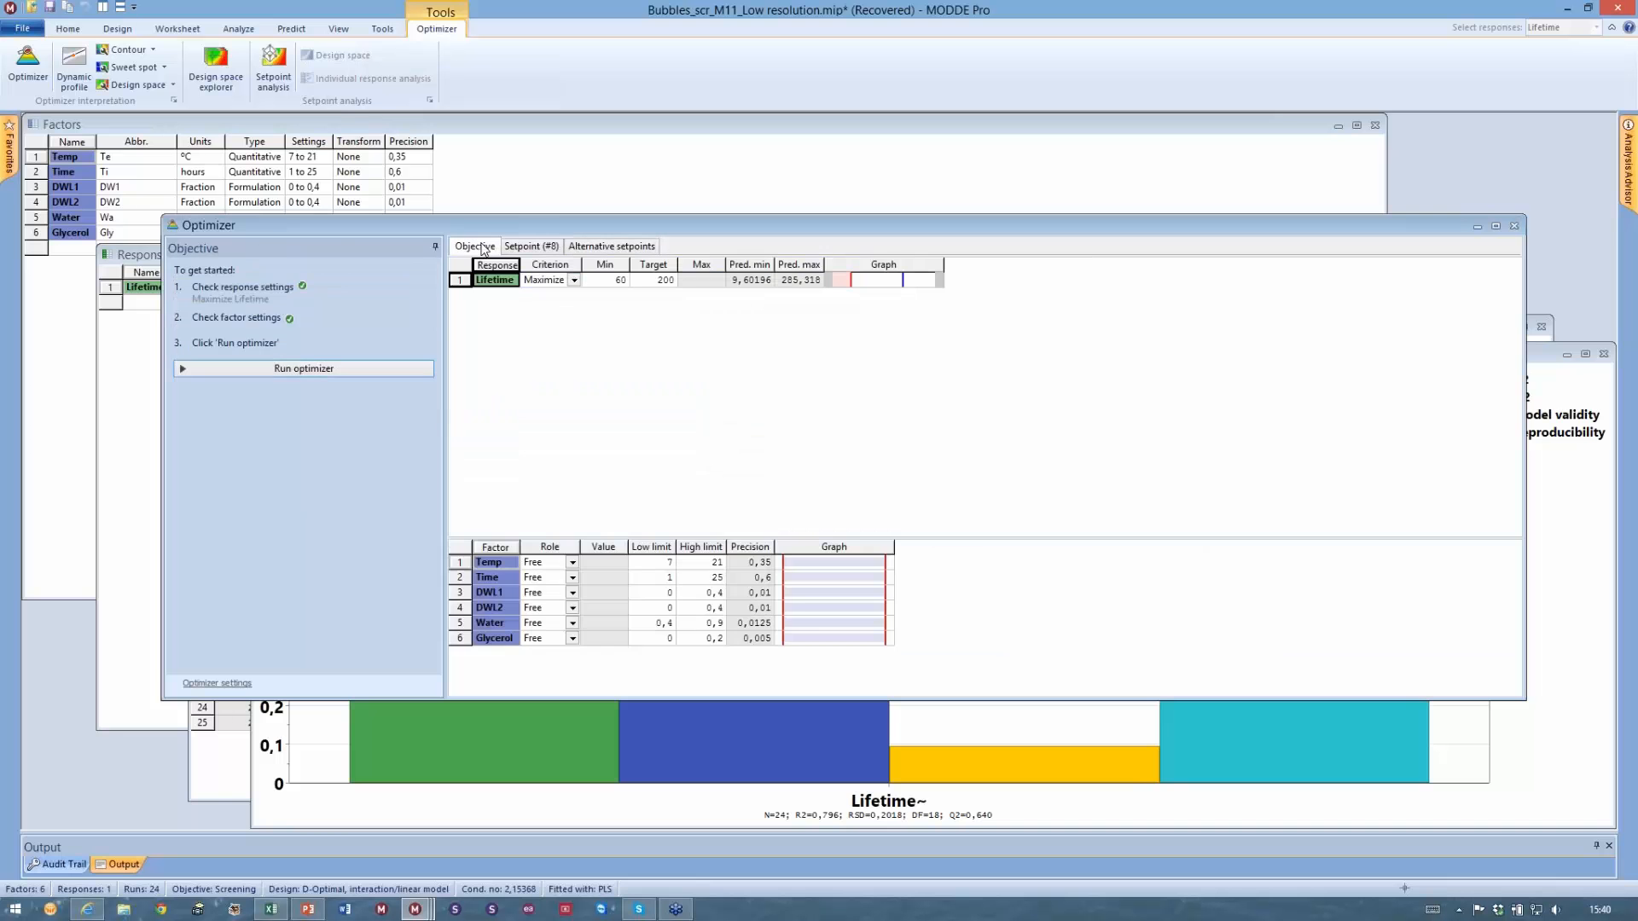
{"action": "left_click", "coordinate": [529, 248]}
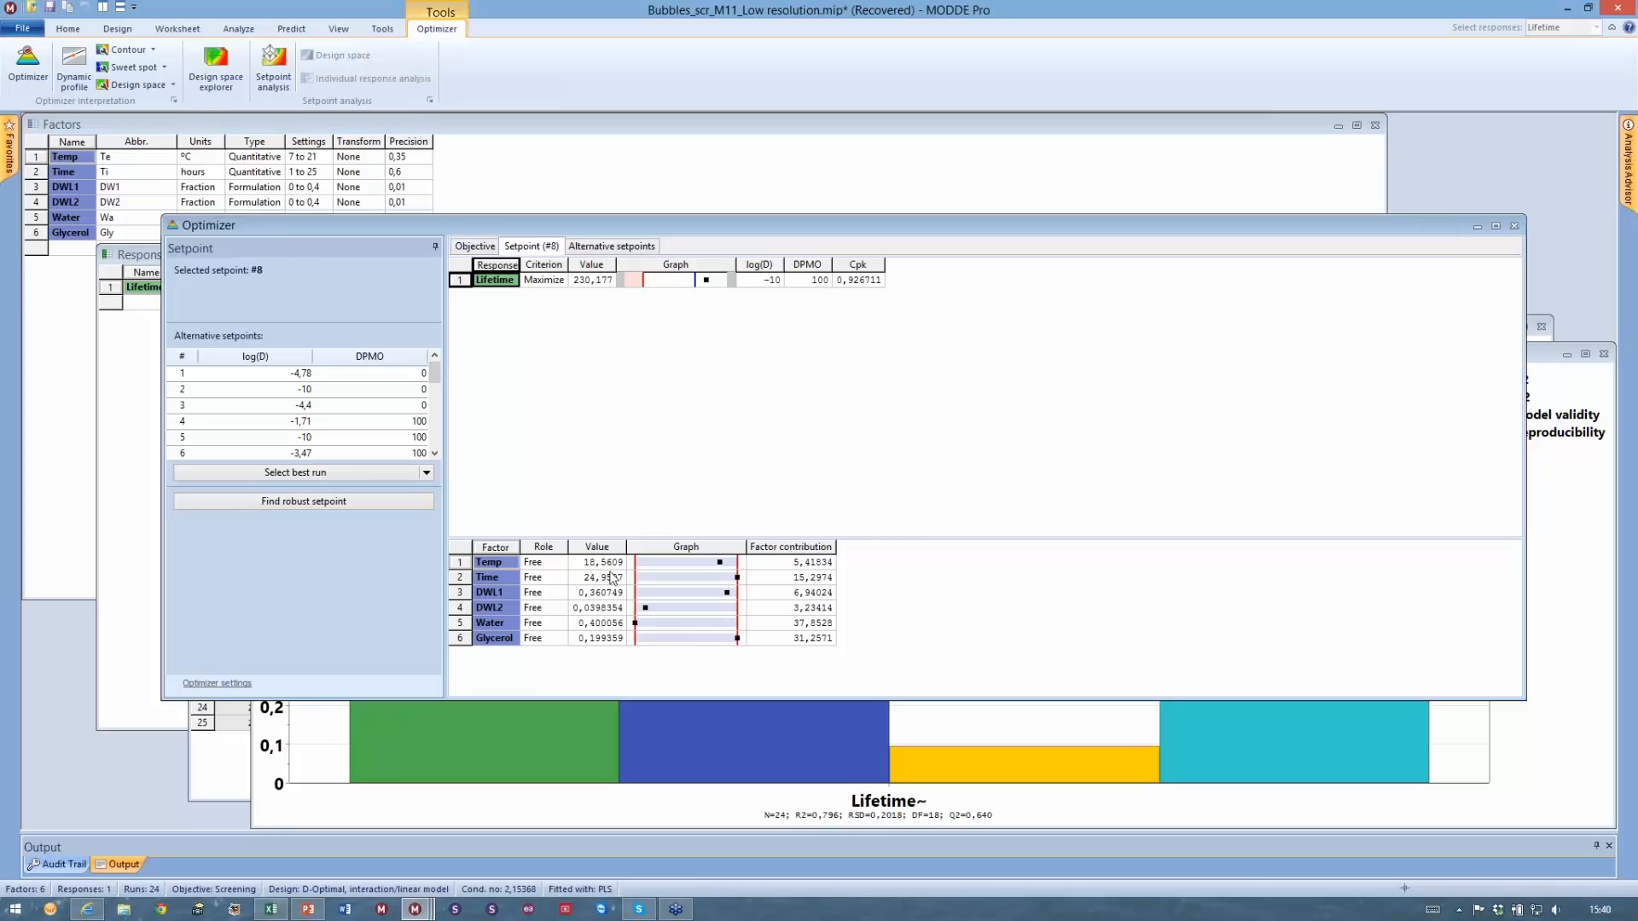
{"action": "left_click", "coordinate": [386, 503]}
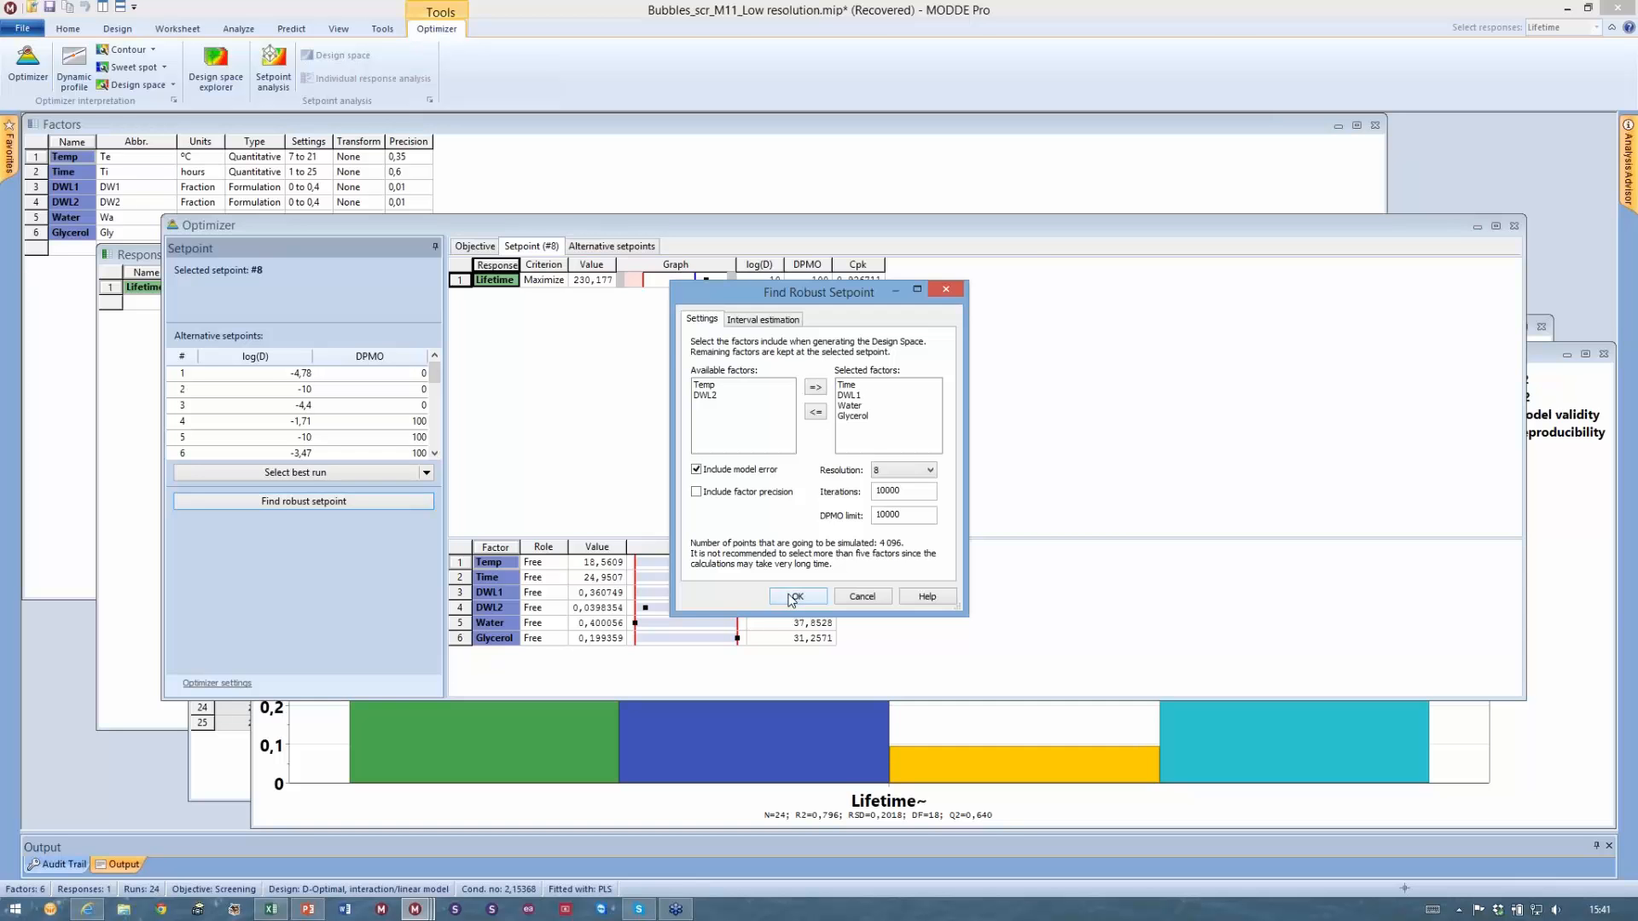
{"action": "left_click", "coordinate": [793, 597]}
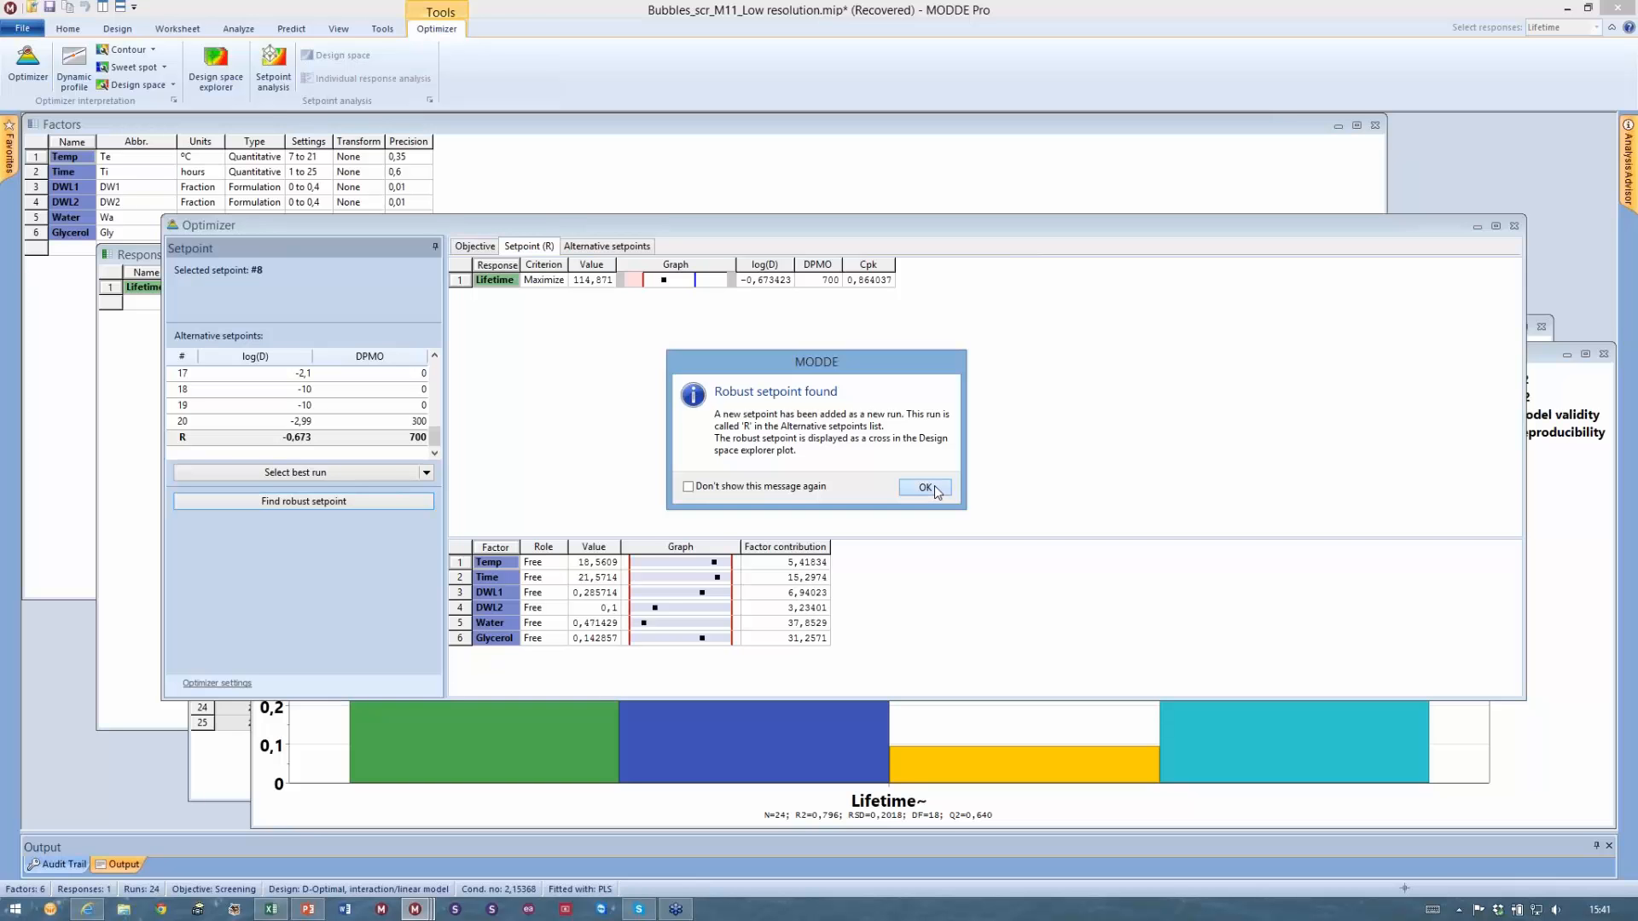
{"action": "left_click", "coordinate": [924, 487]}
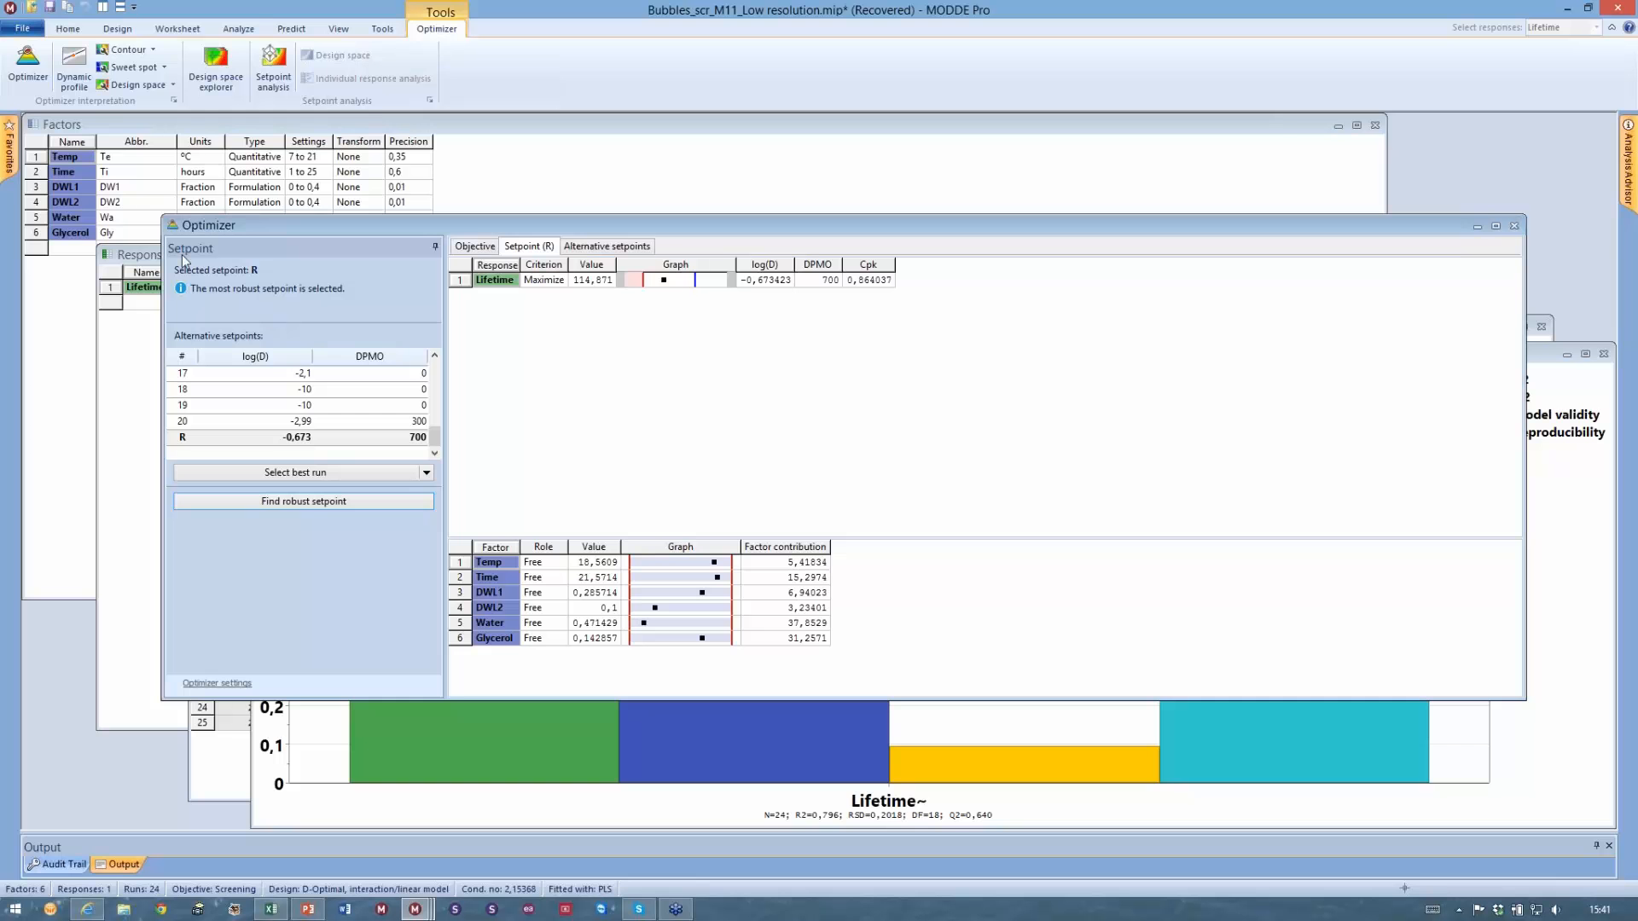
Set up a mixture contour design space plot for Lifetime around the robust optimizer setpoint, with probability of failure output and a 1% limit
{"action": "left_click", "coordinate": [128, 84]}
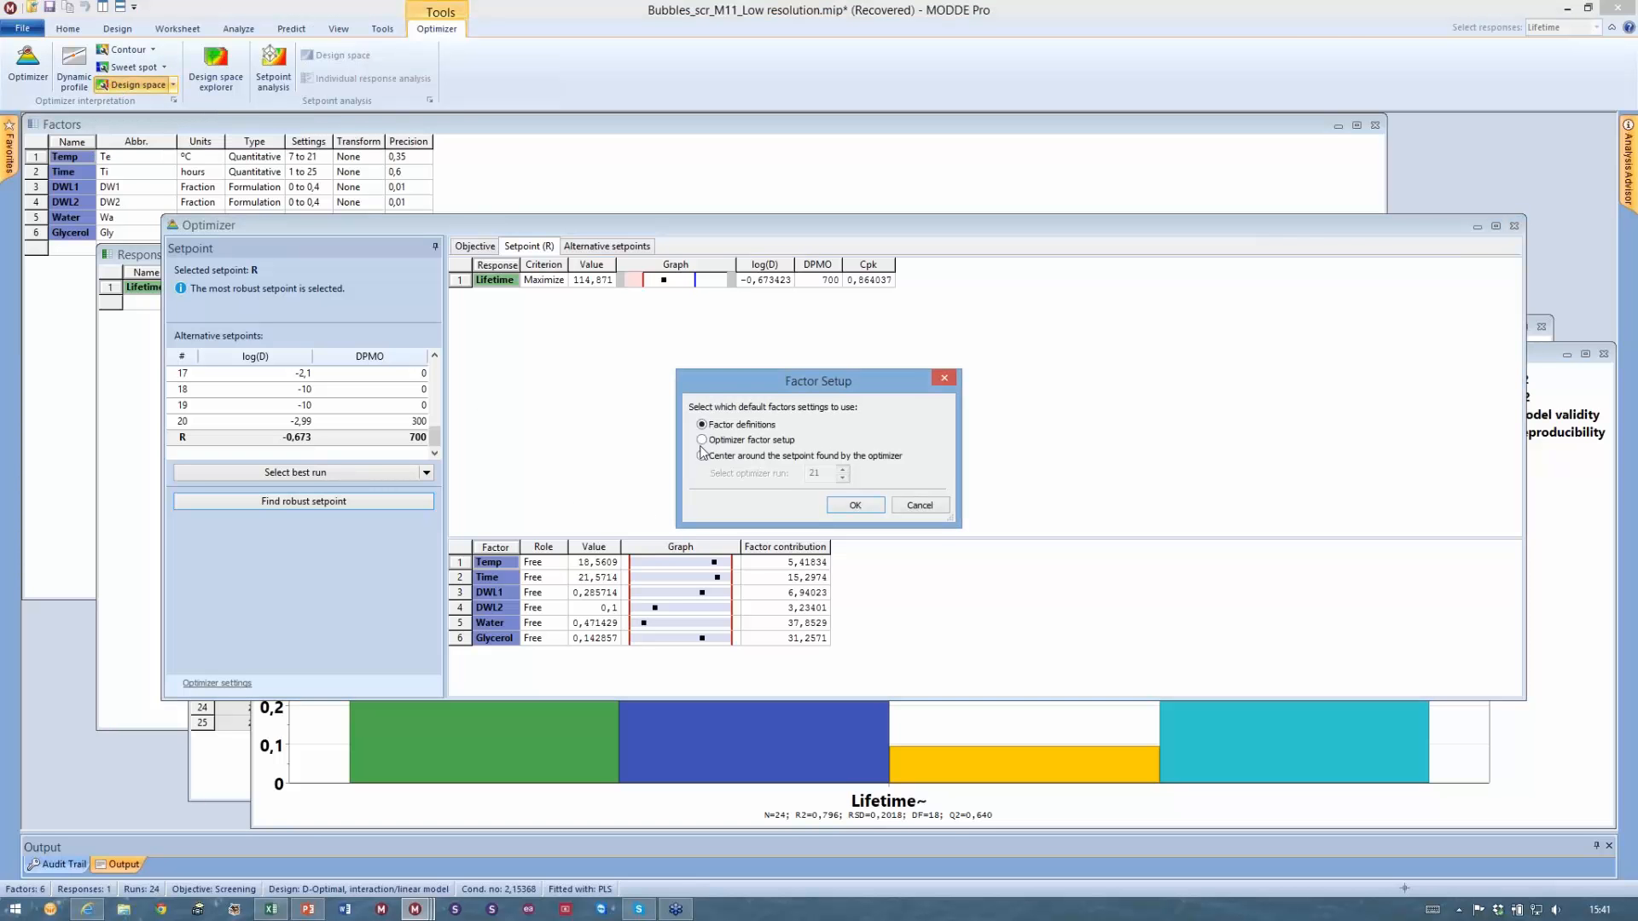
{"action": "left_click", "coordinate": [855, 505]}
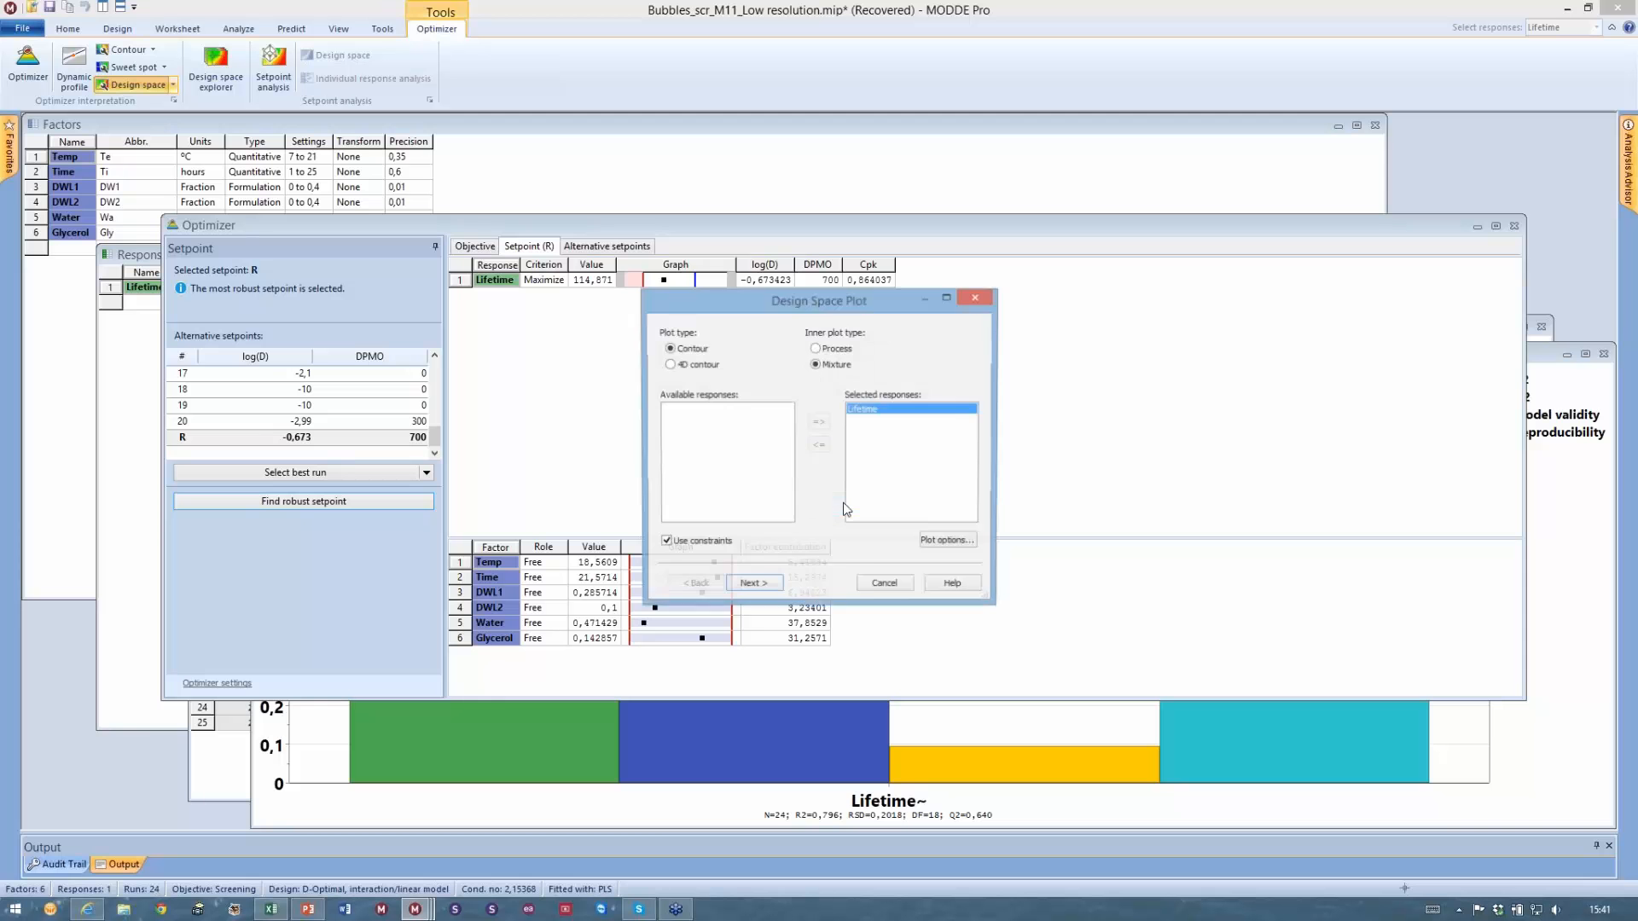
{"action": "left_click", "coordinate": [753, 587]}
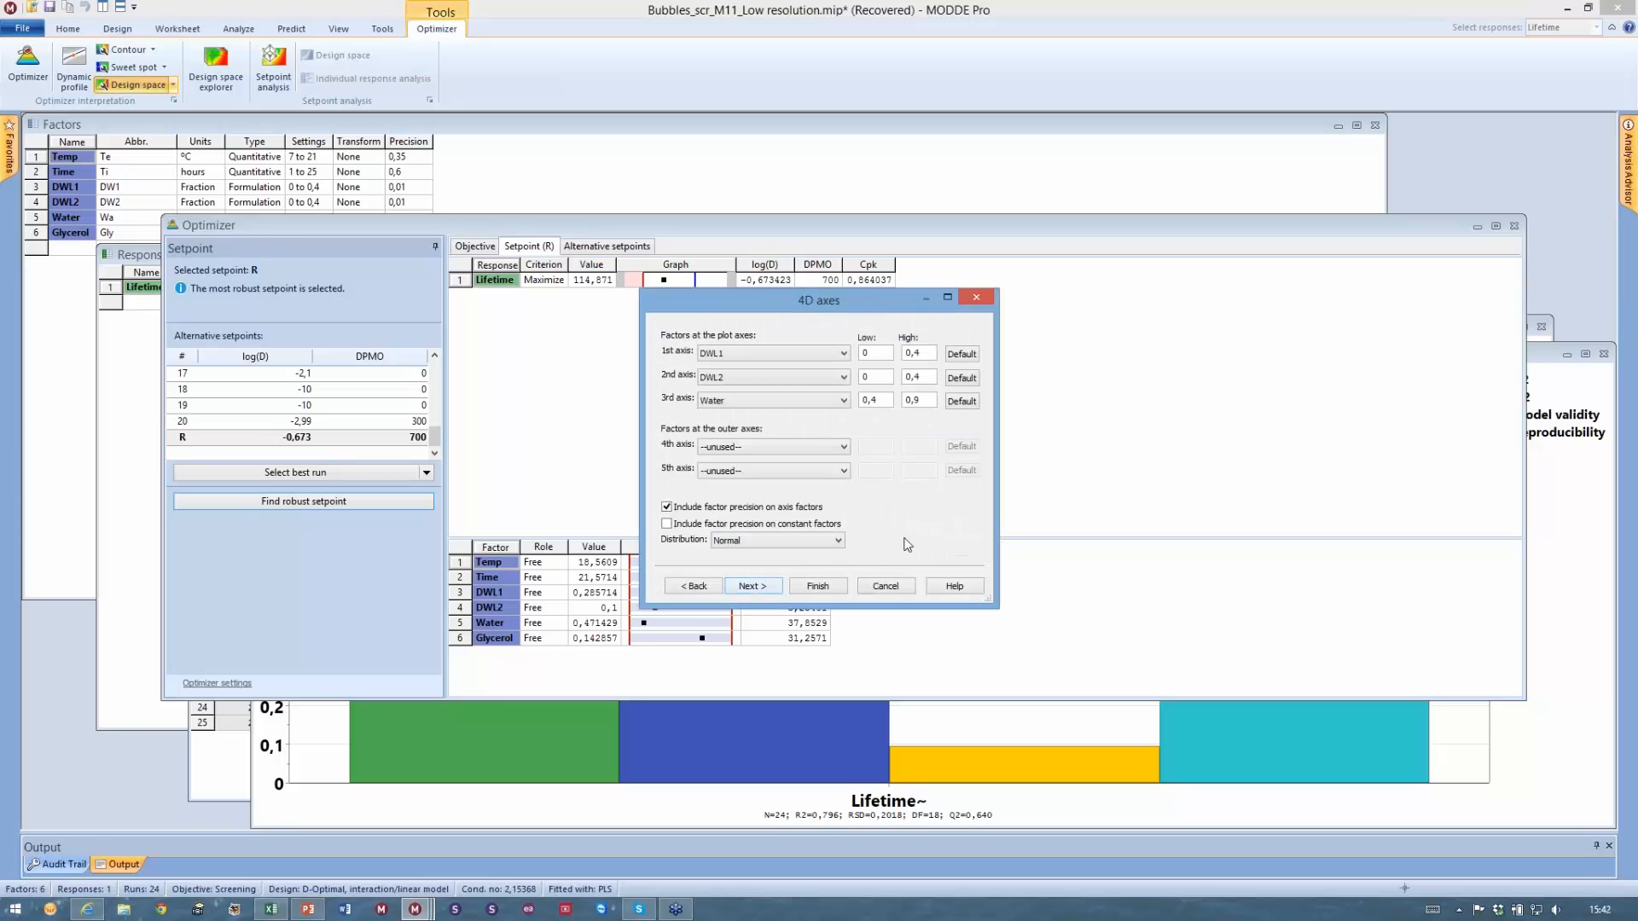
{"action": "left_click", "coordinate": [691, 582]}
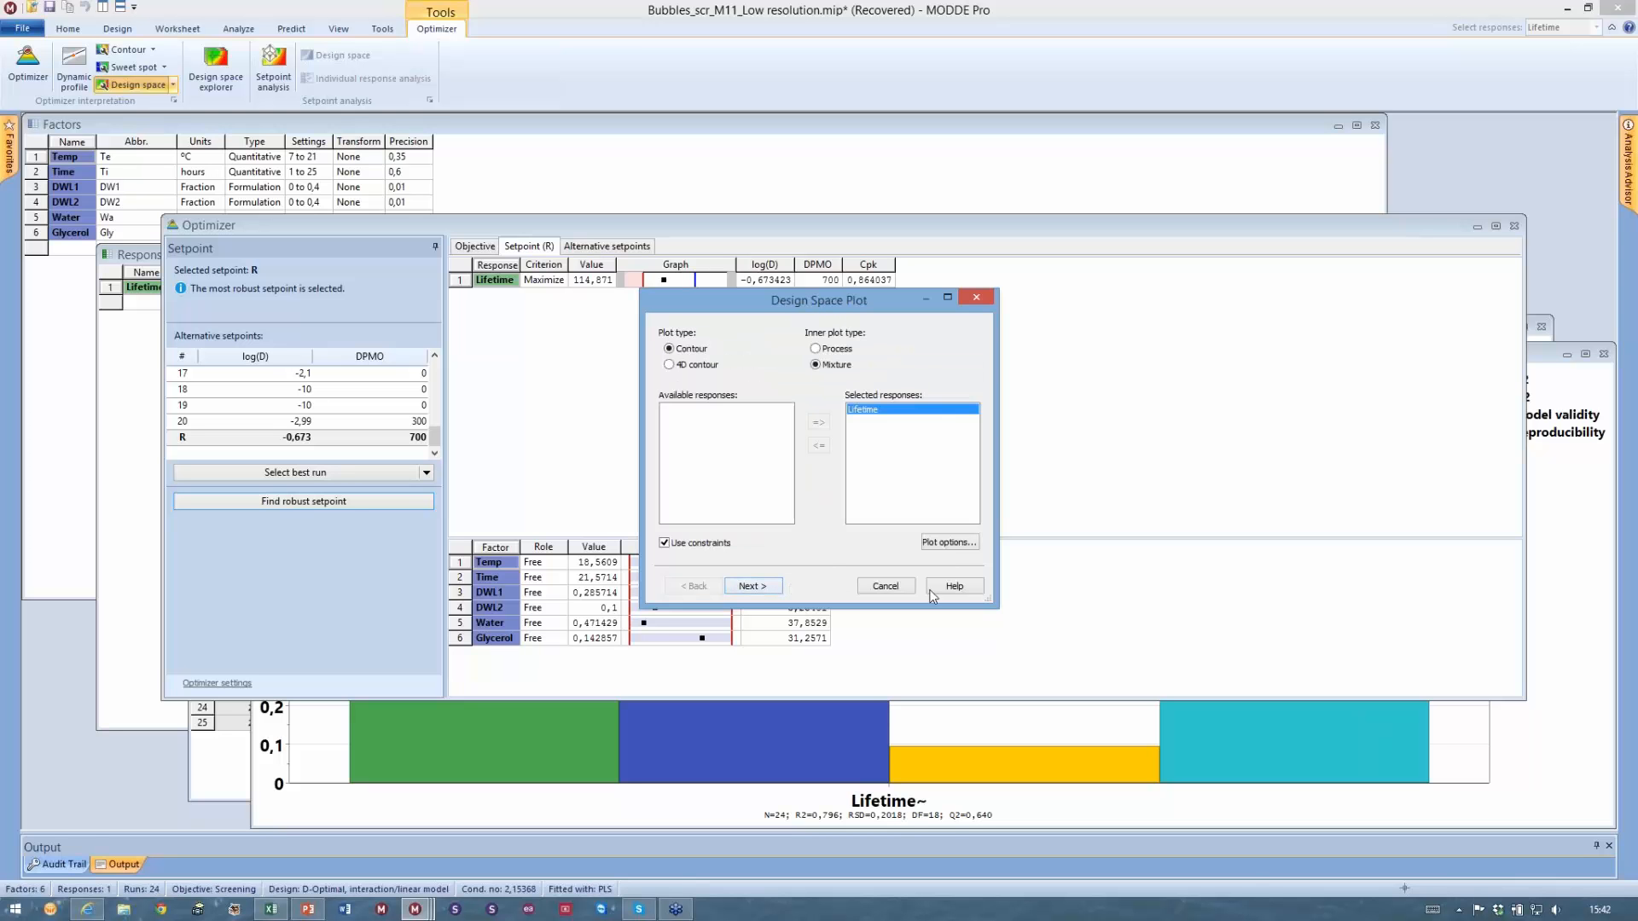
{"action": "left_click", "coordinate": [949, 542]}
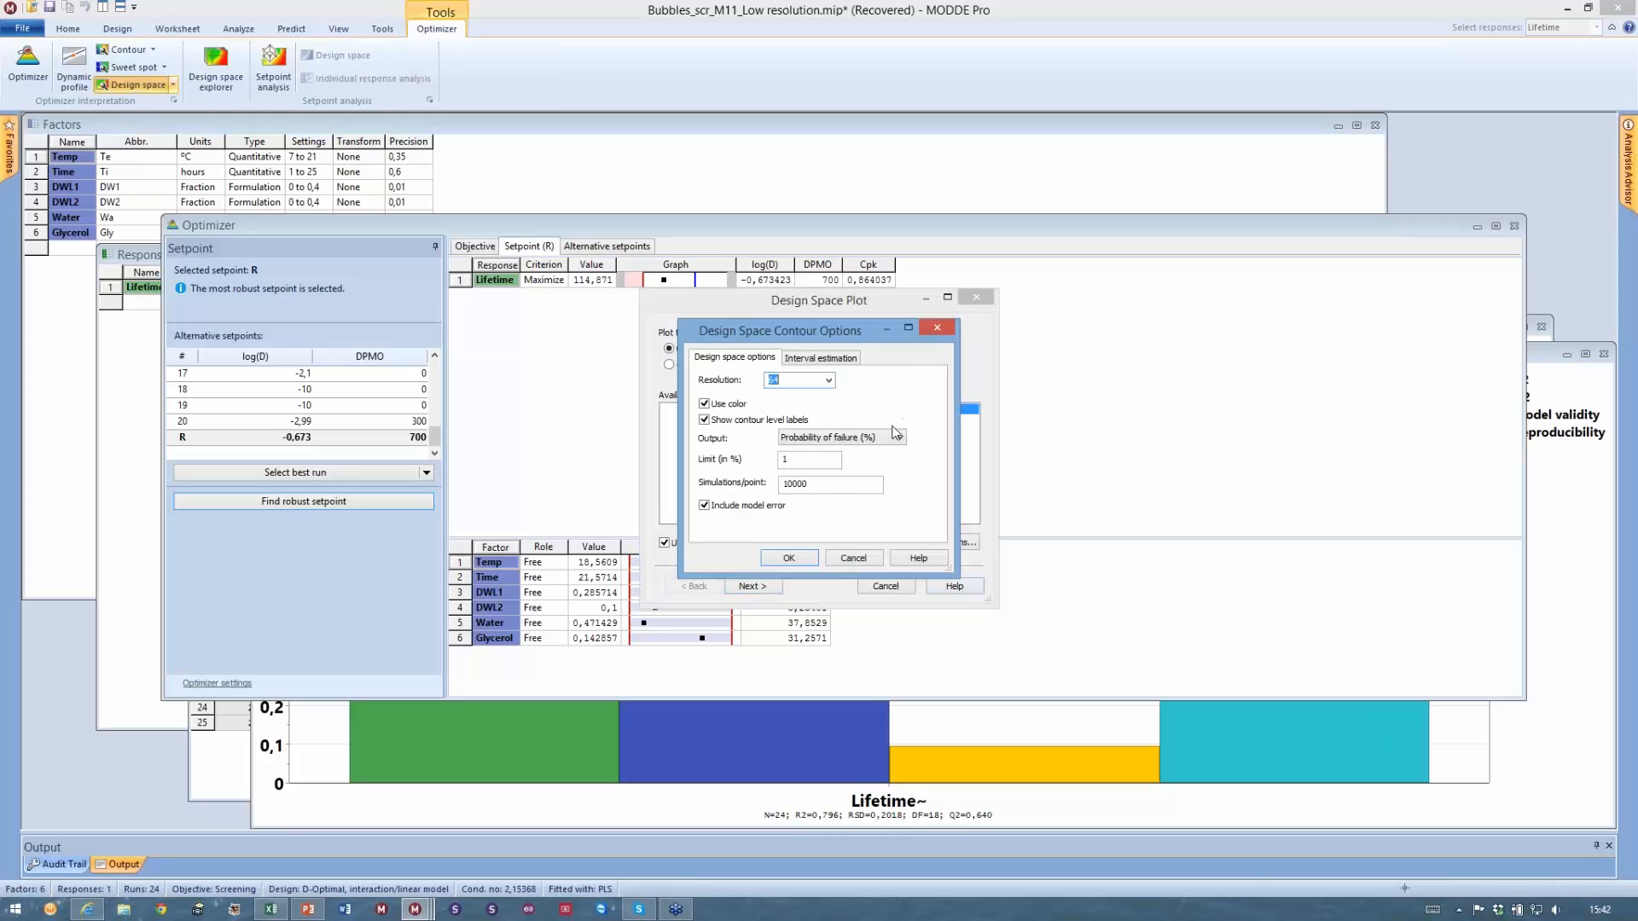
{"action": "left_click", "coordinate": [789, 558]}
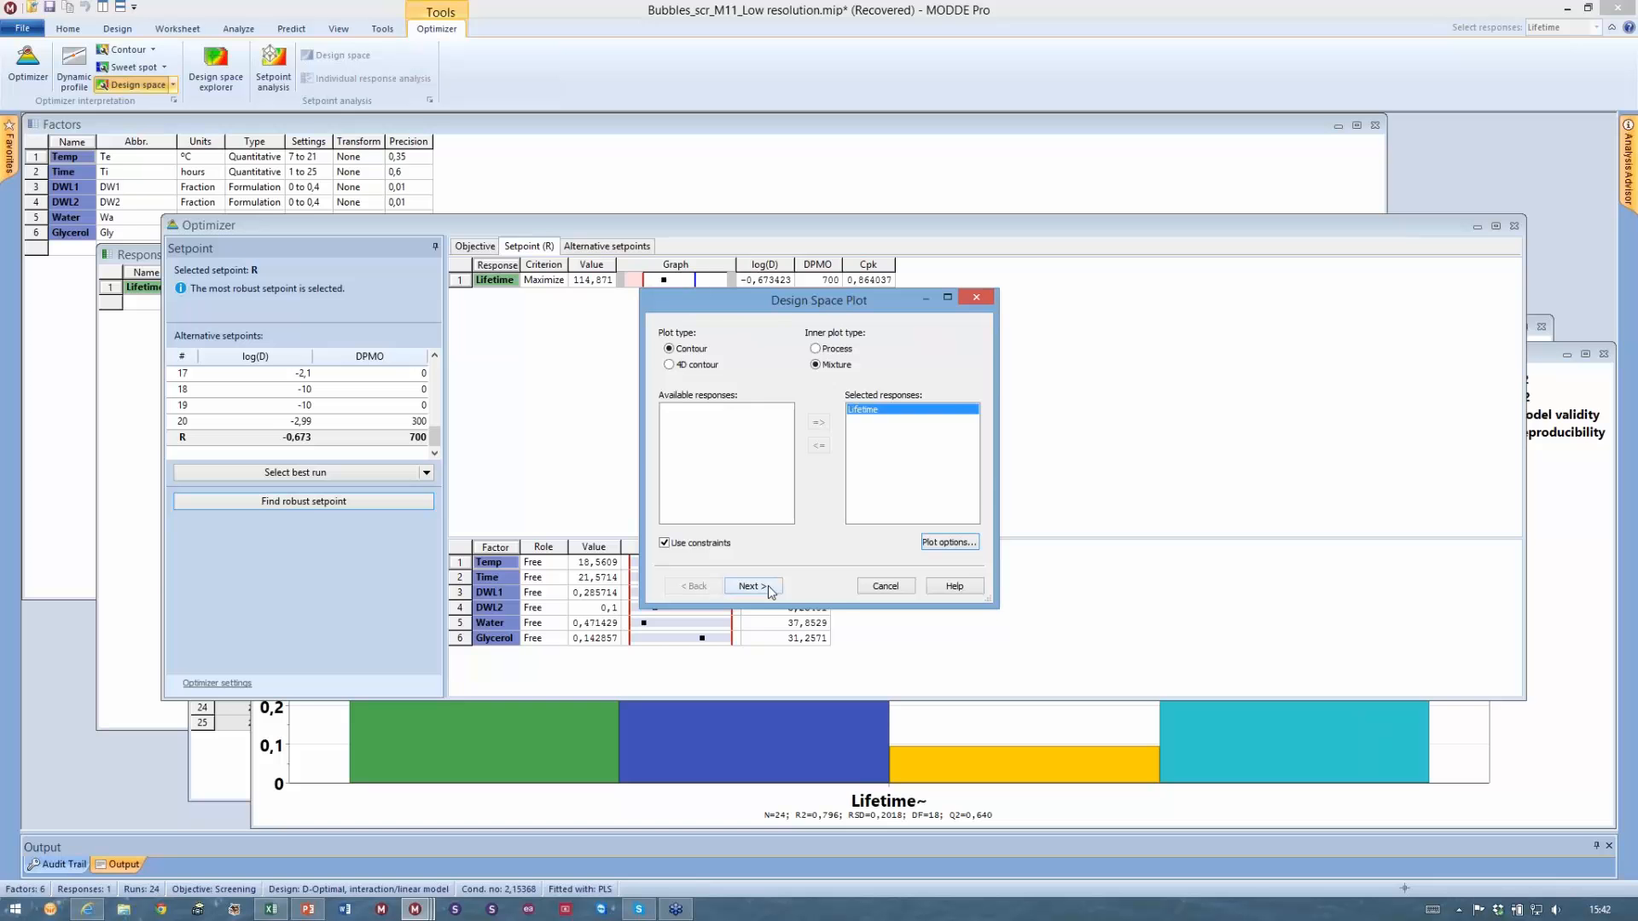
Generate the design space plot with DWL1, DWL2 and Water on the axes, and reposition the plot window
{"action": "left_click", "coordinate": [767, 585]}
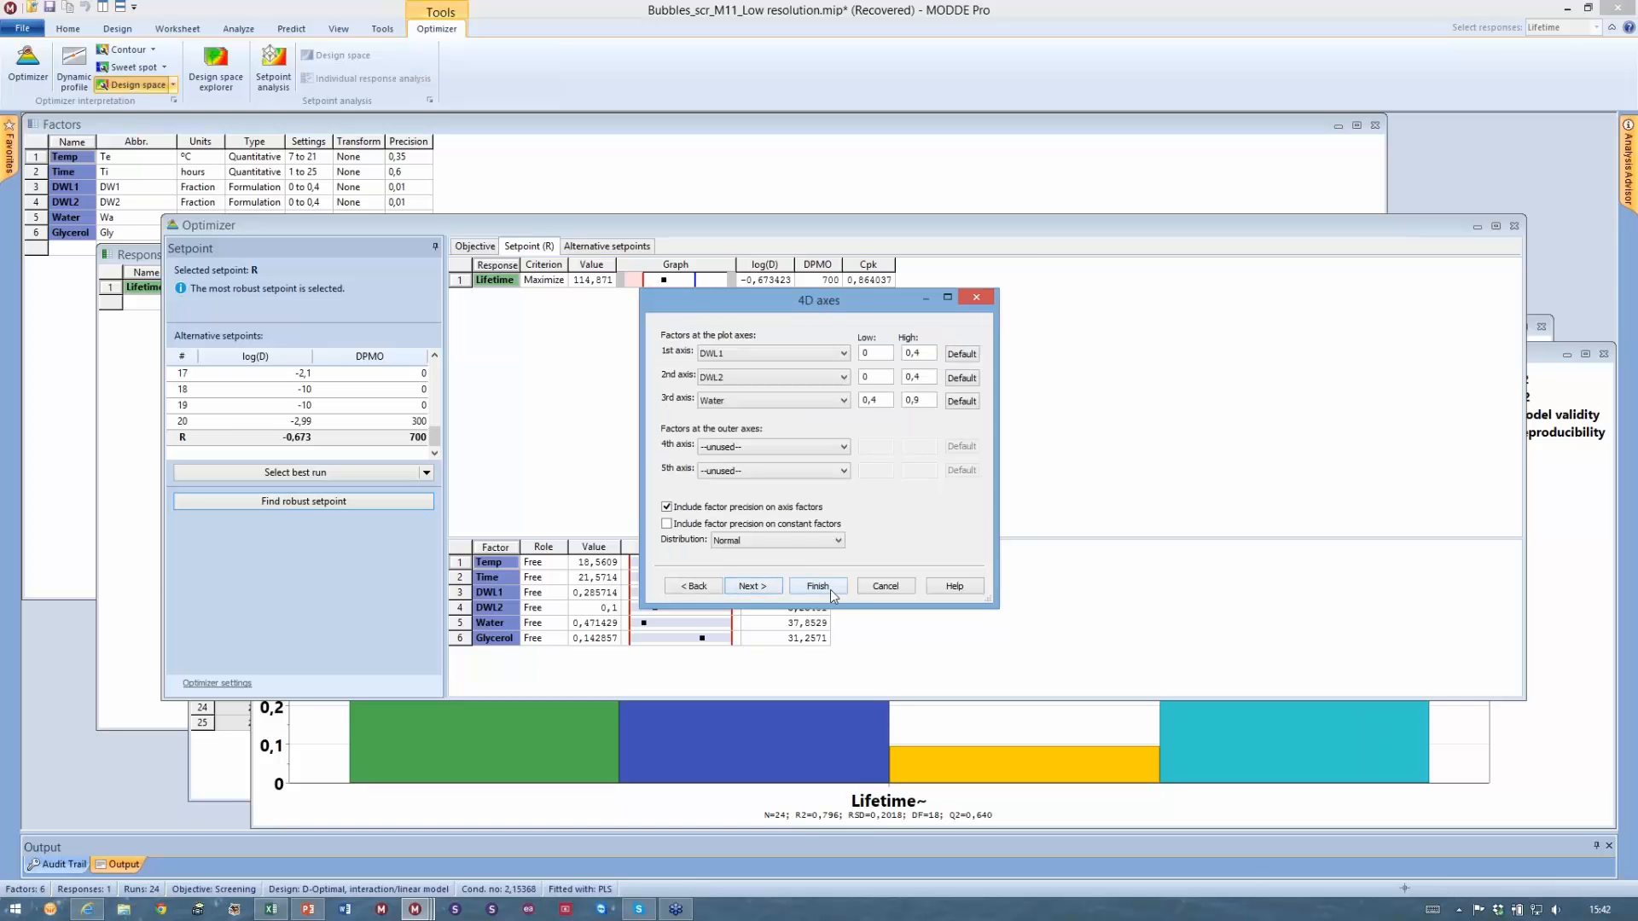
{"action": "left_click", "coordinate": [817, 586]}
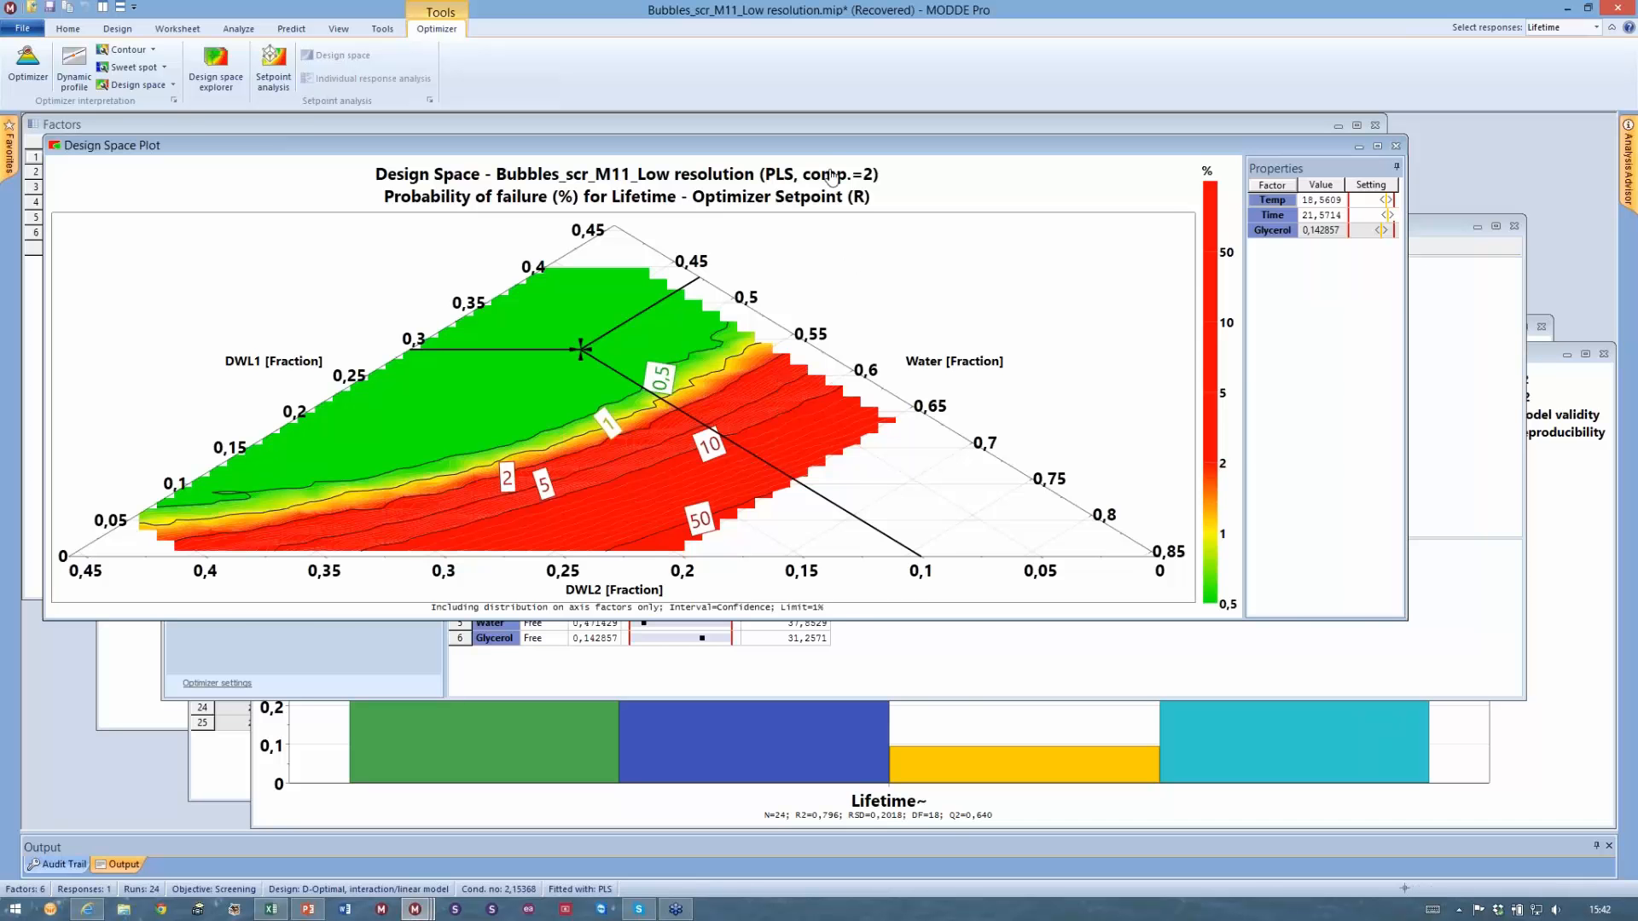
{"action": "left_click_drag", "start_coordinate": [829, 151], "coordinate": [992, 248]}
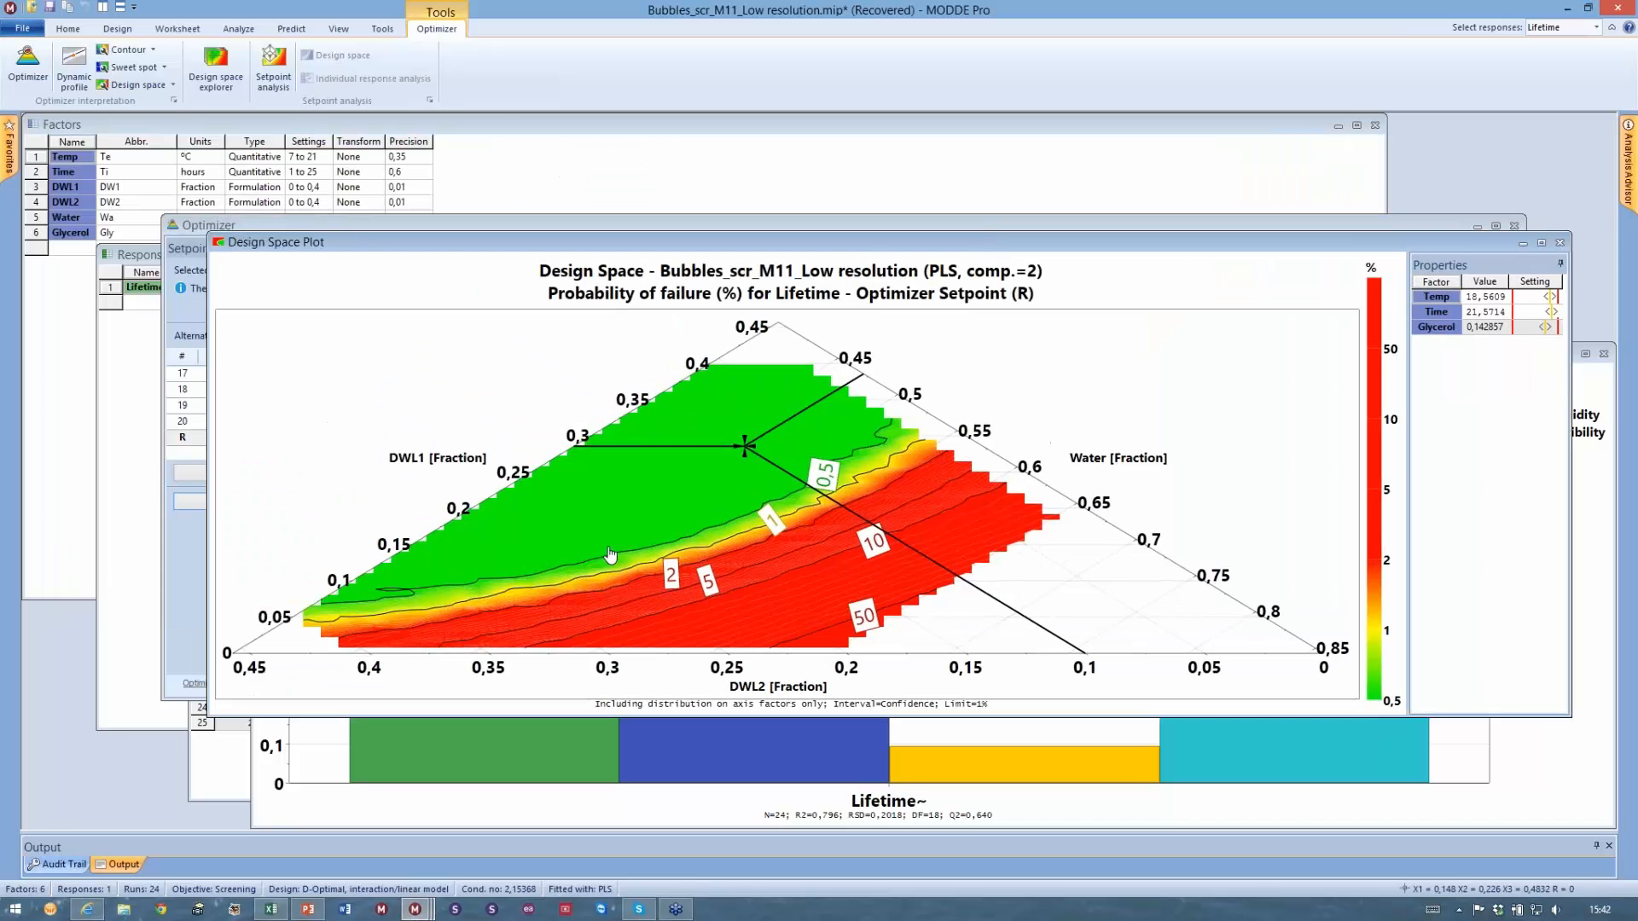
Examine the low-resolution design space plot and compare it with the one in the Bubbles_scr_M11_High resolution project
{"action": "mouse_move", "coordinate": [611, 555]}
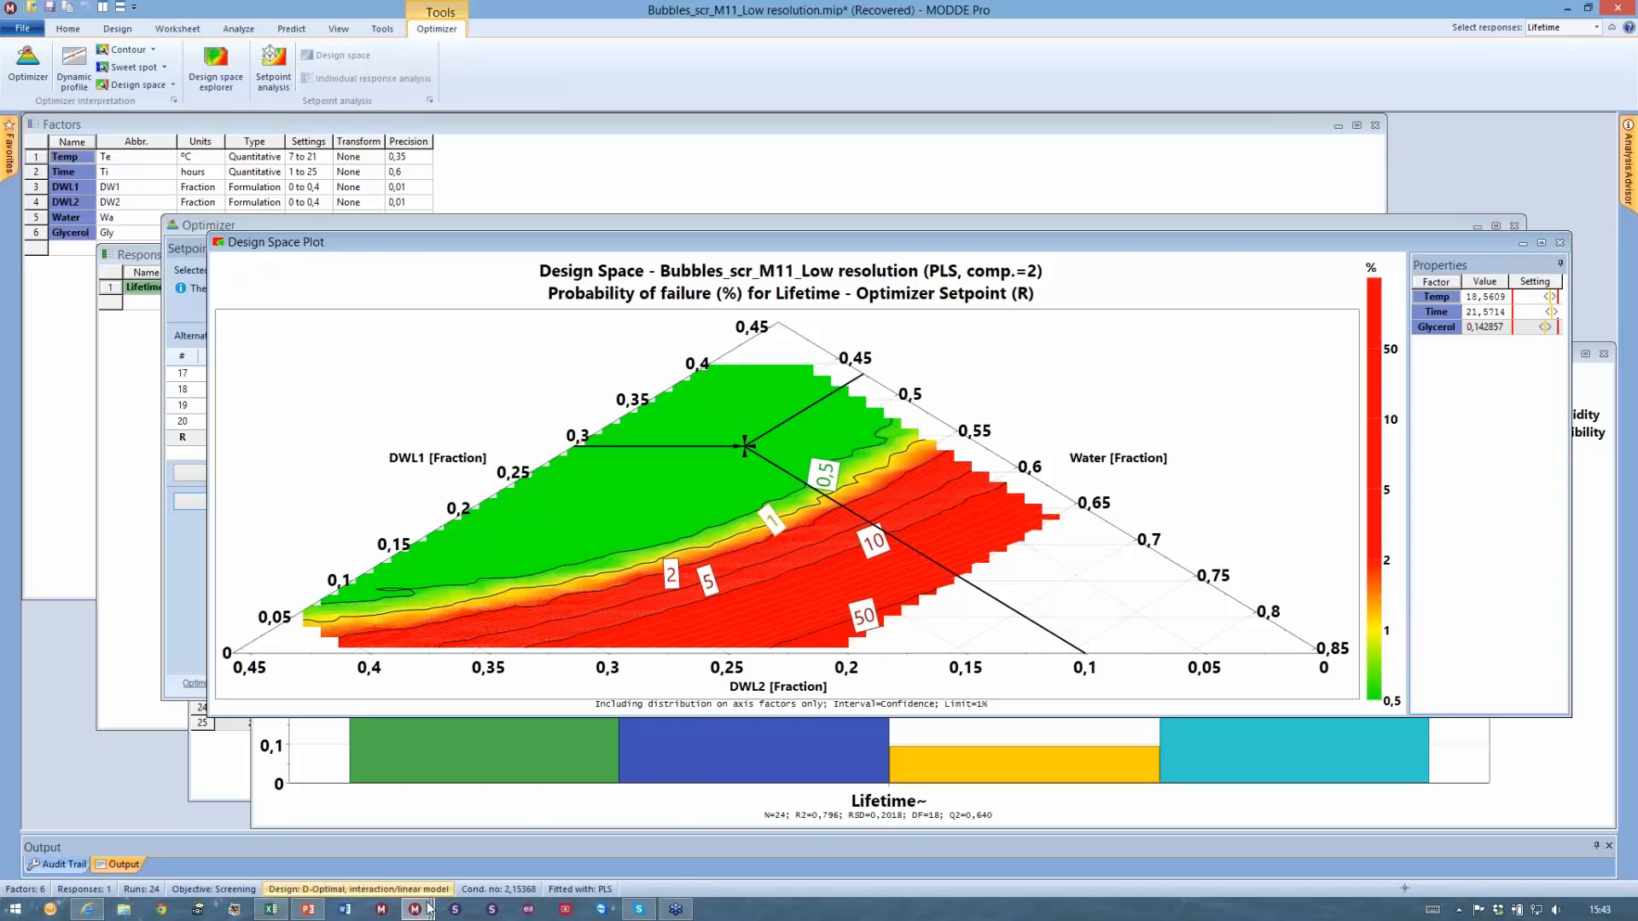
{"action": "mouse_move", "coordinate": [416, 913]}
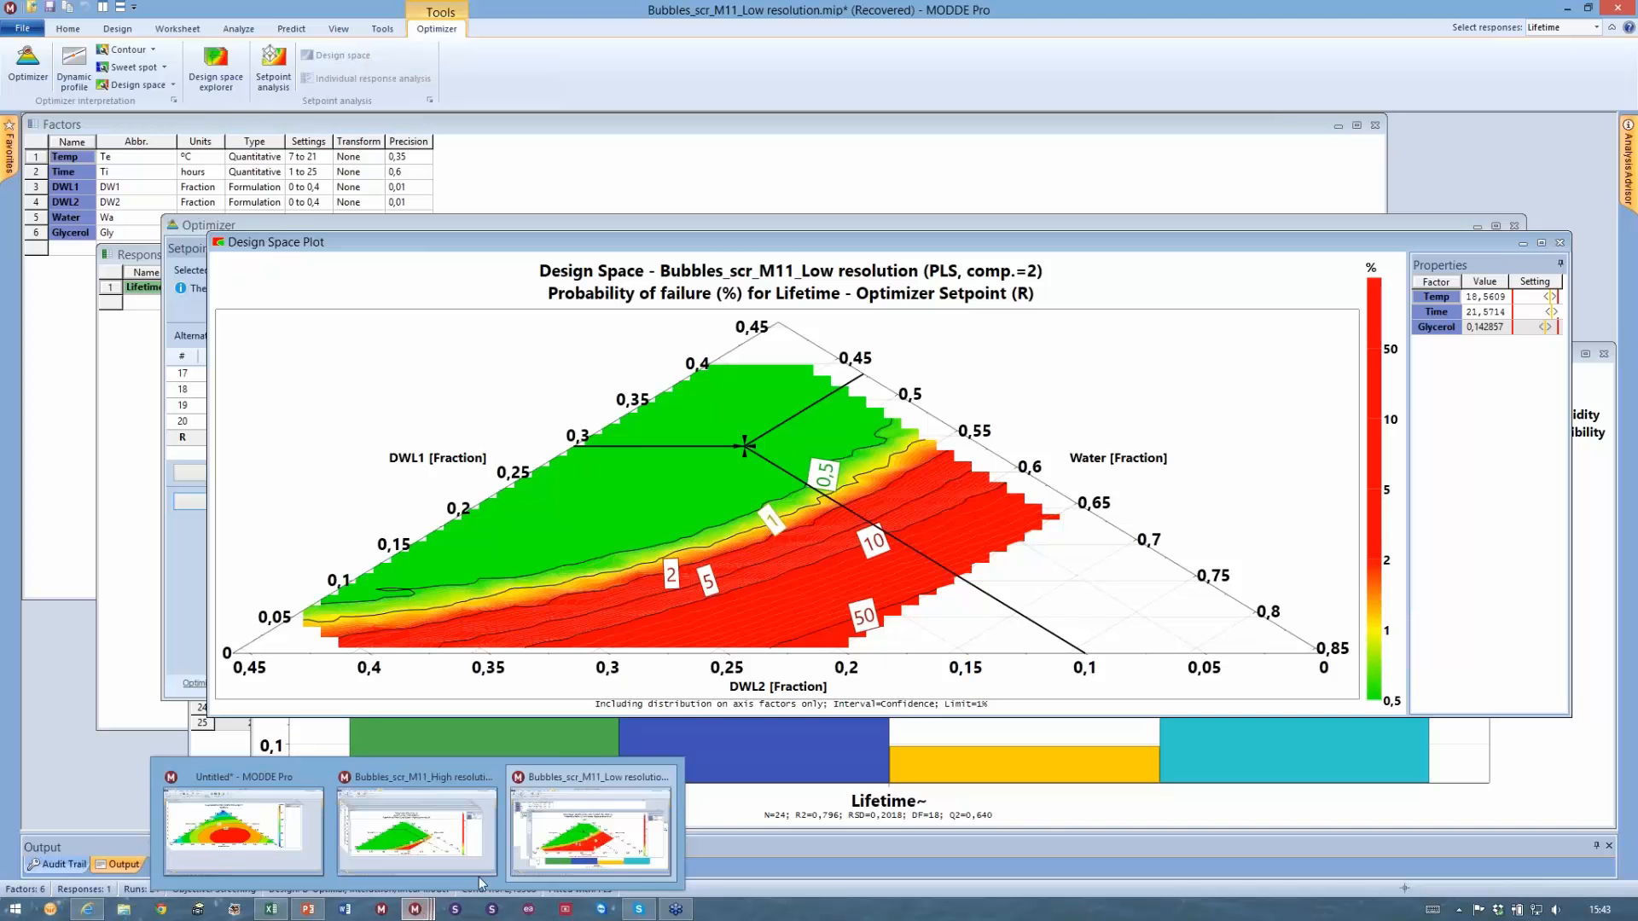
{"action": "left_click", "coordinate": [490, 845]}
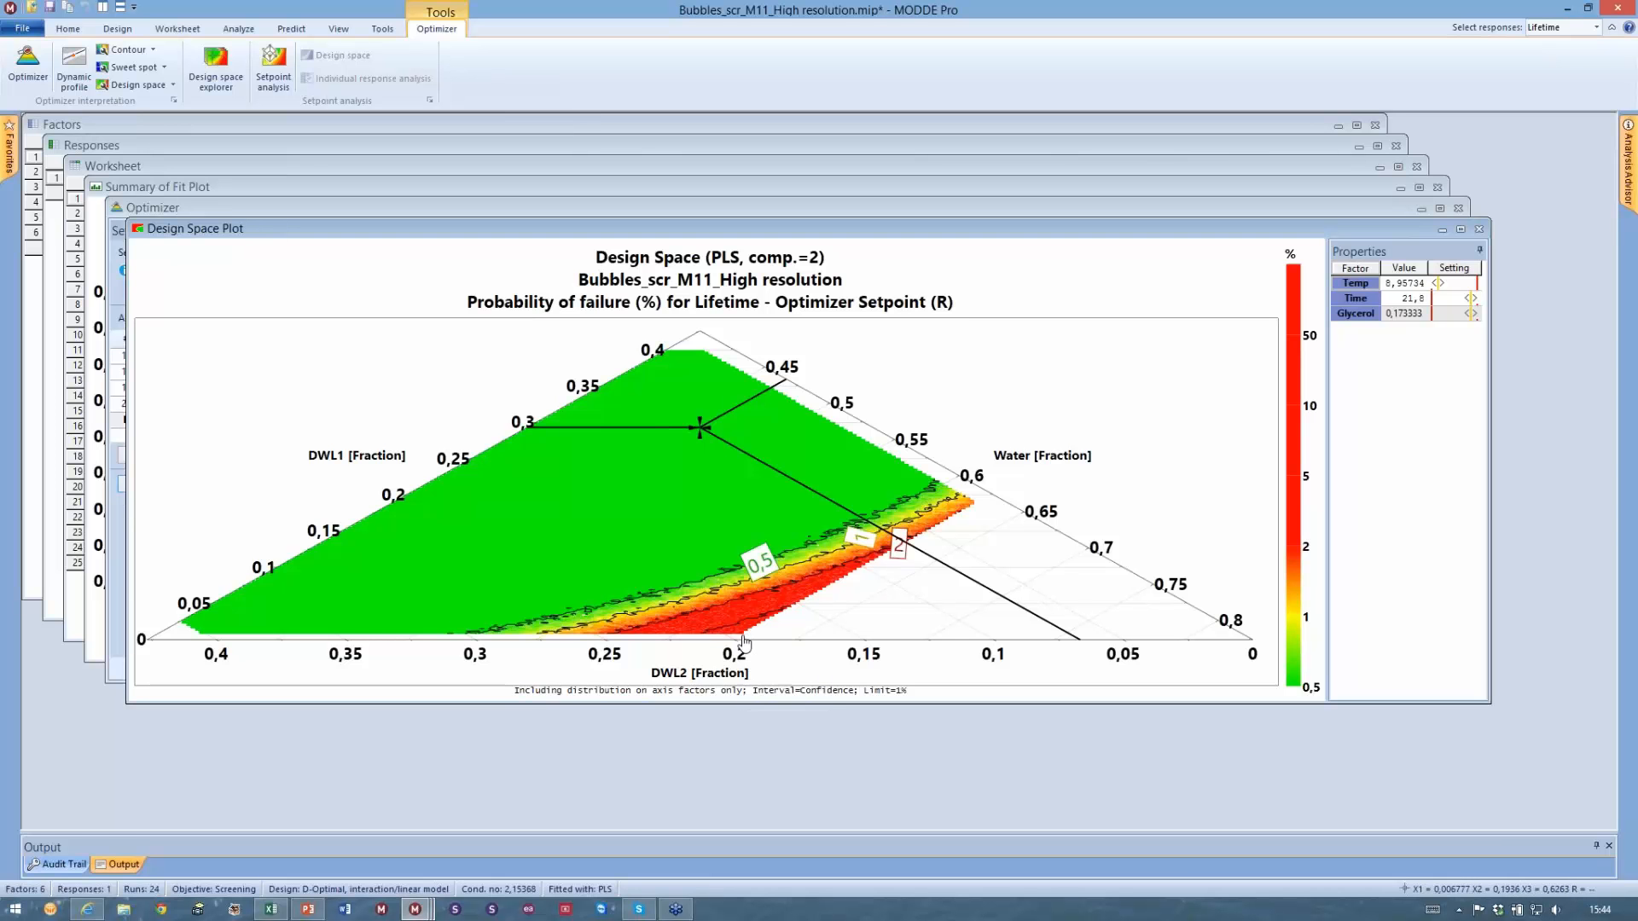
{"action": "mouse_move", "coordinate": [744, 644]}
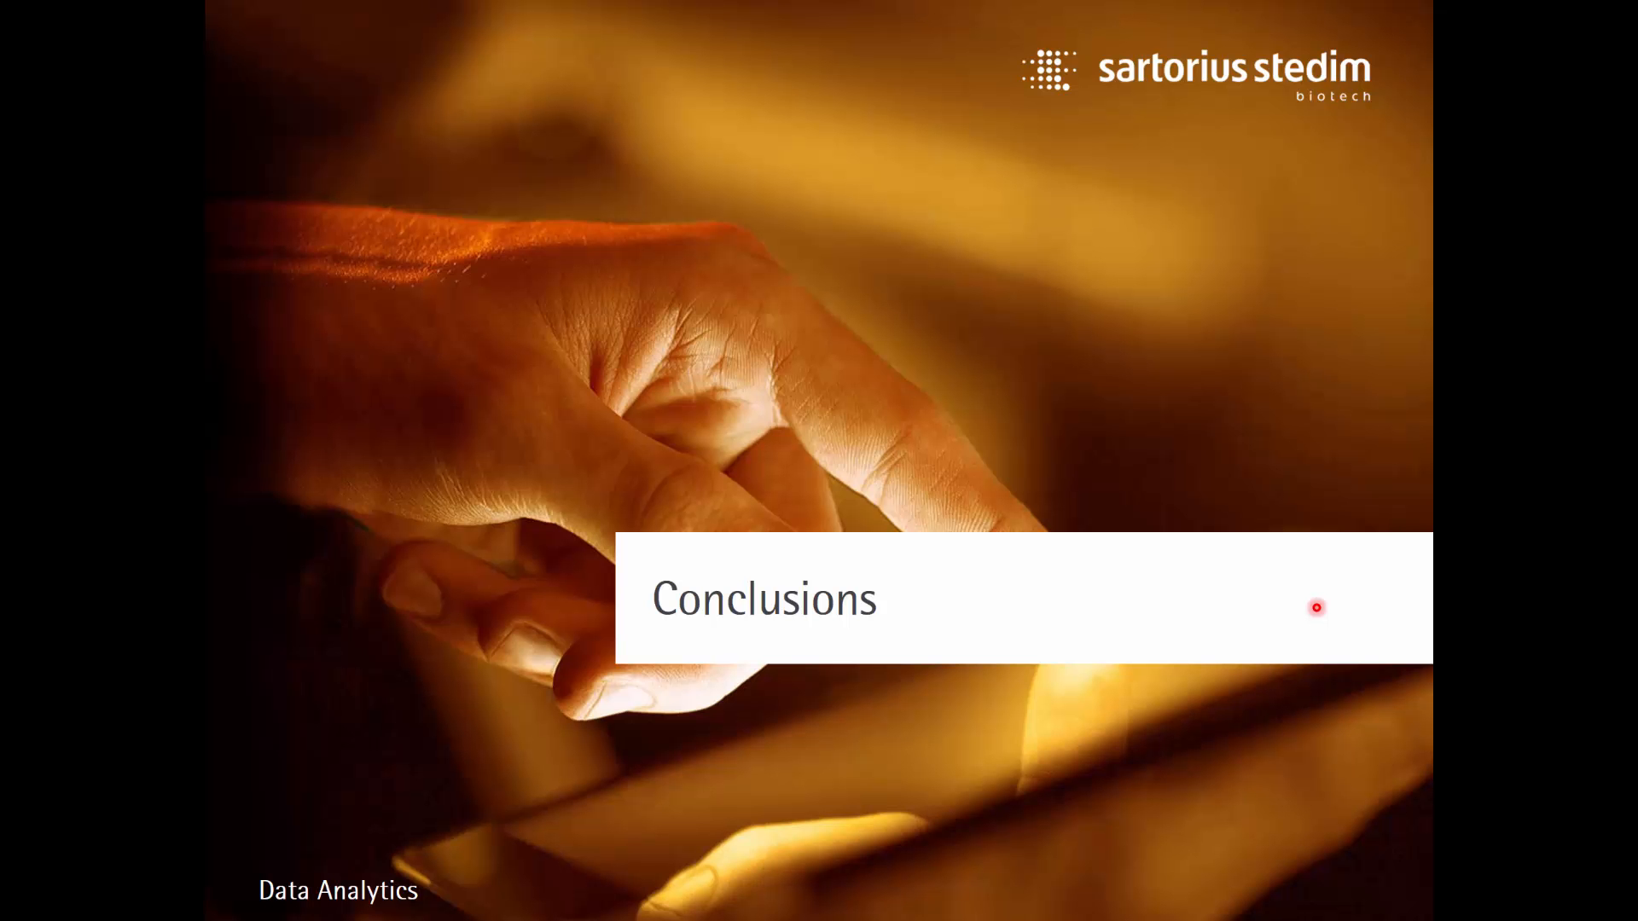
{"action": "key", "text": "Right"}
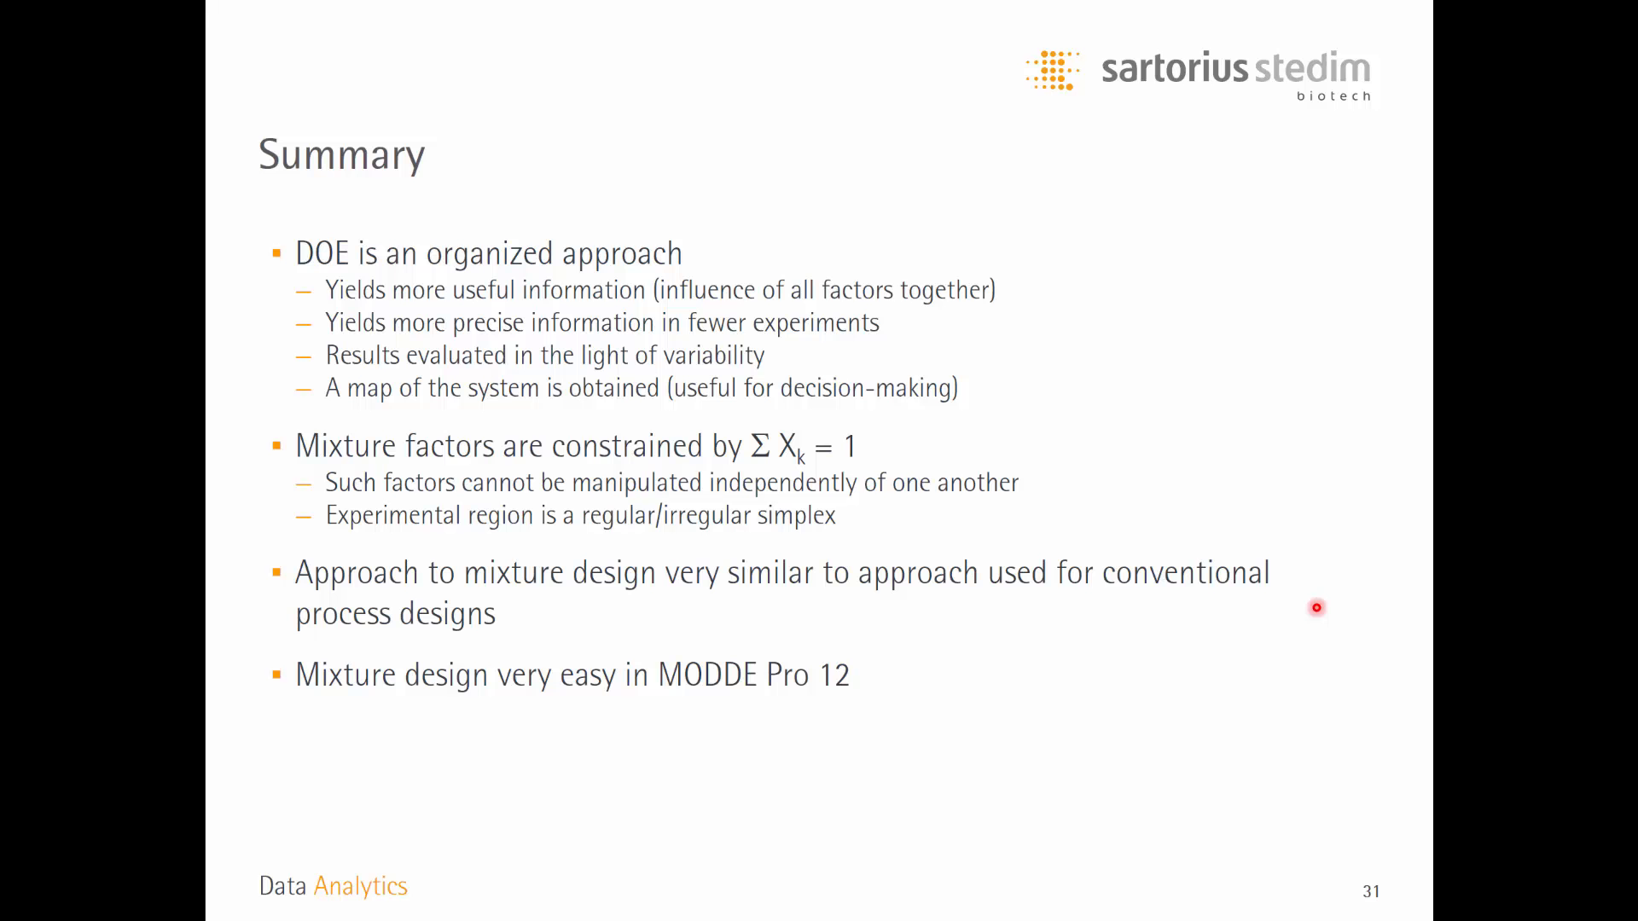